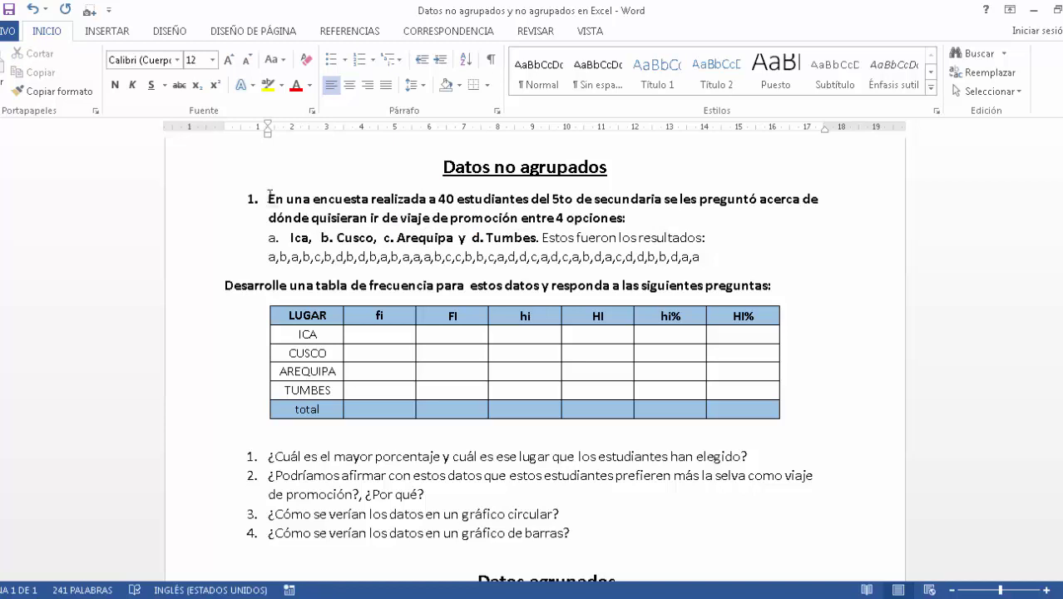
Examine the "Datos no agrupados" exercise: the survey statement, the list of responses, the empty frequency table and the four questions
drag(269, 197, 643, 222)
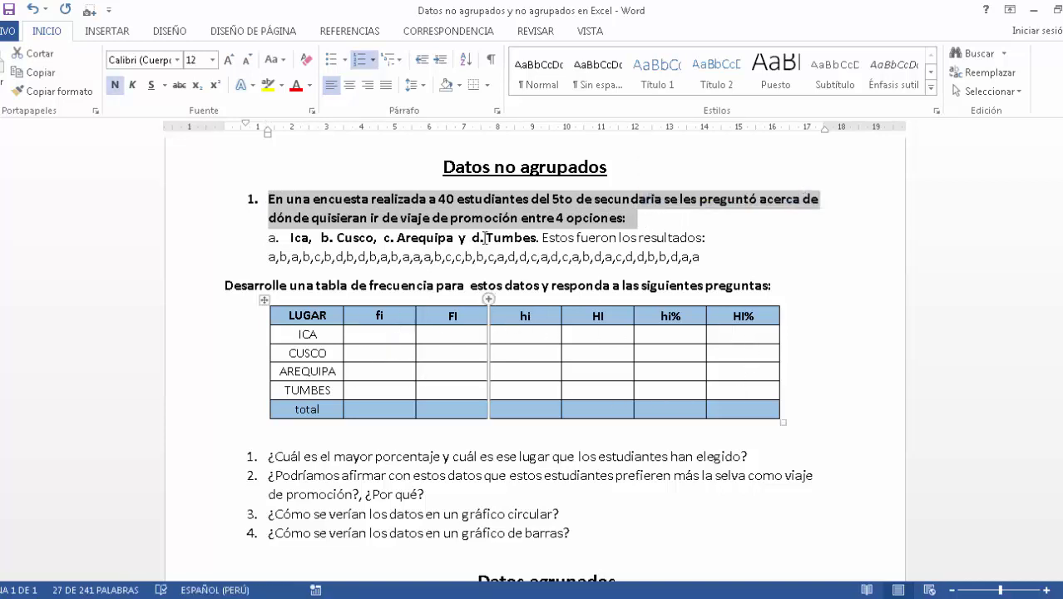
scroll(465, 343, down, 5)
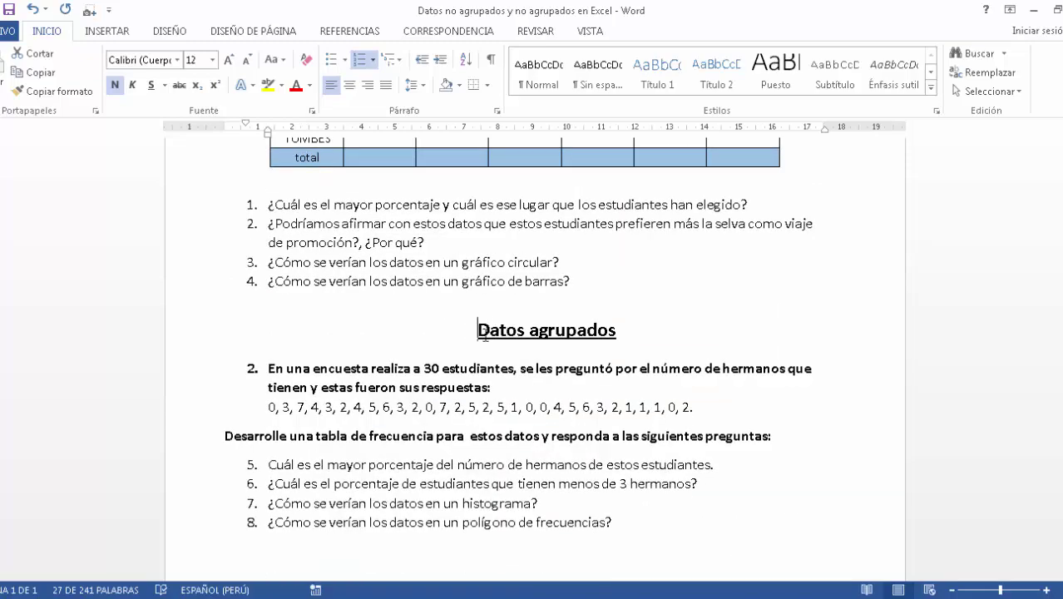
drag(484, 332, 615, 333)
scroll(522, 290, up, 5)
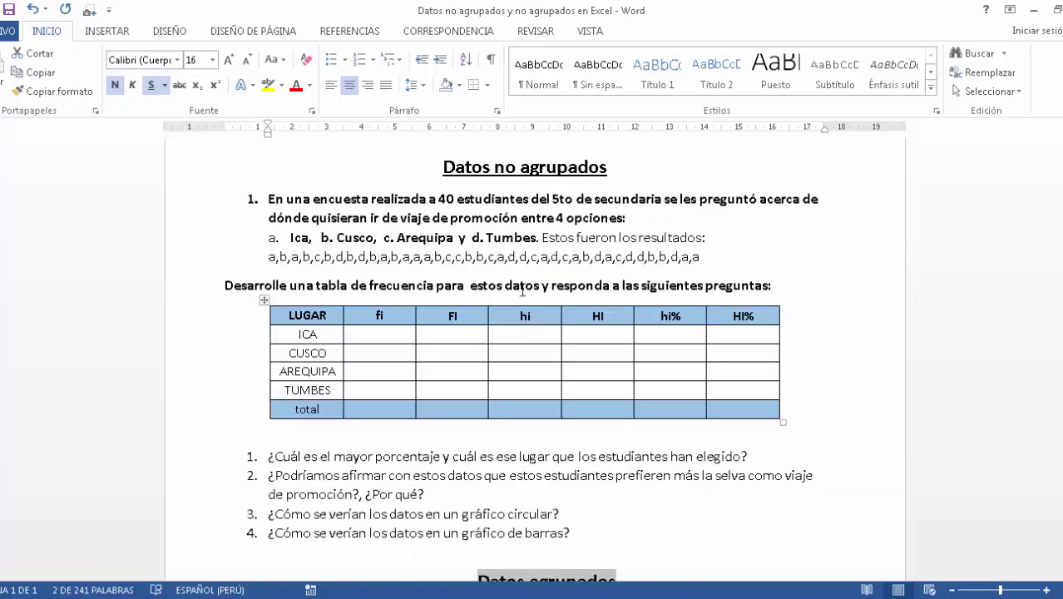
drag(629, 218, 397, 227)
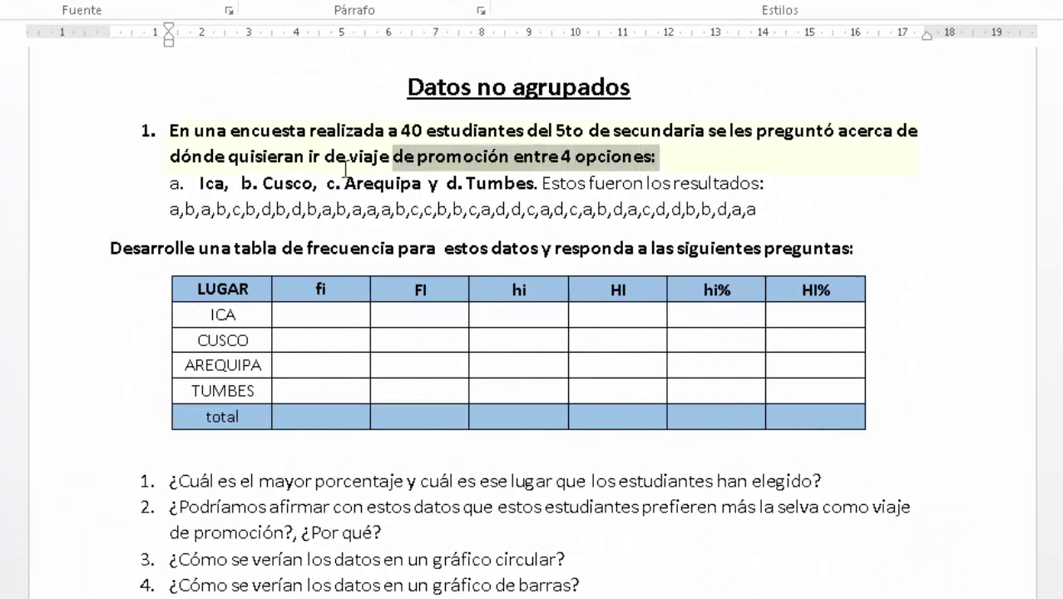
drag(345, 169, 173, 133)
click(210, 210)
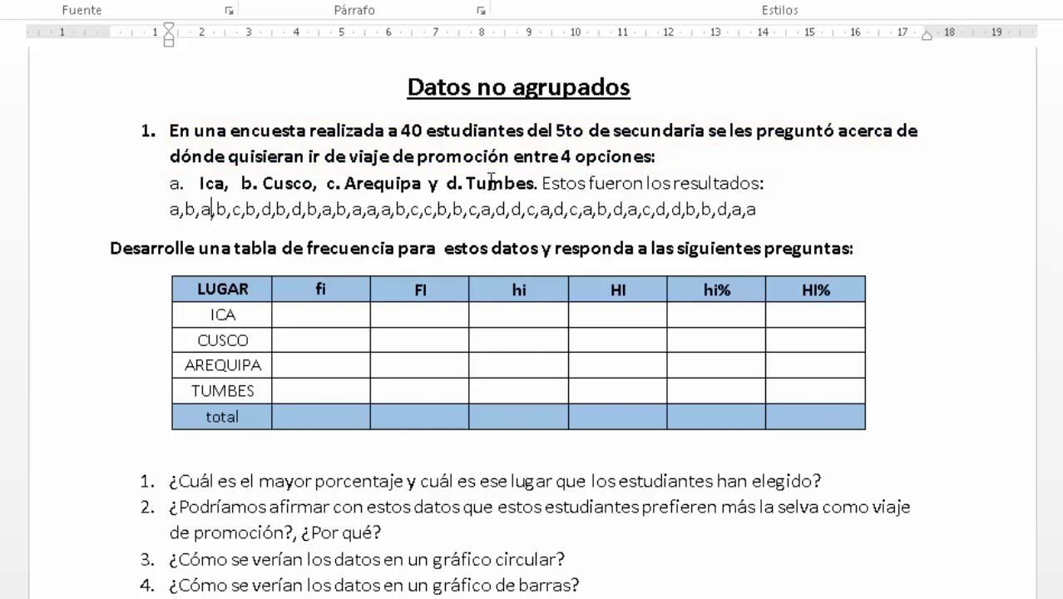
drag(171, 210, 762, 224)
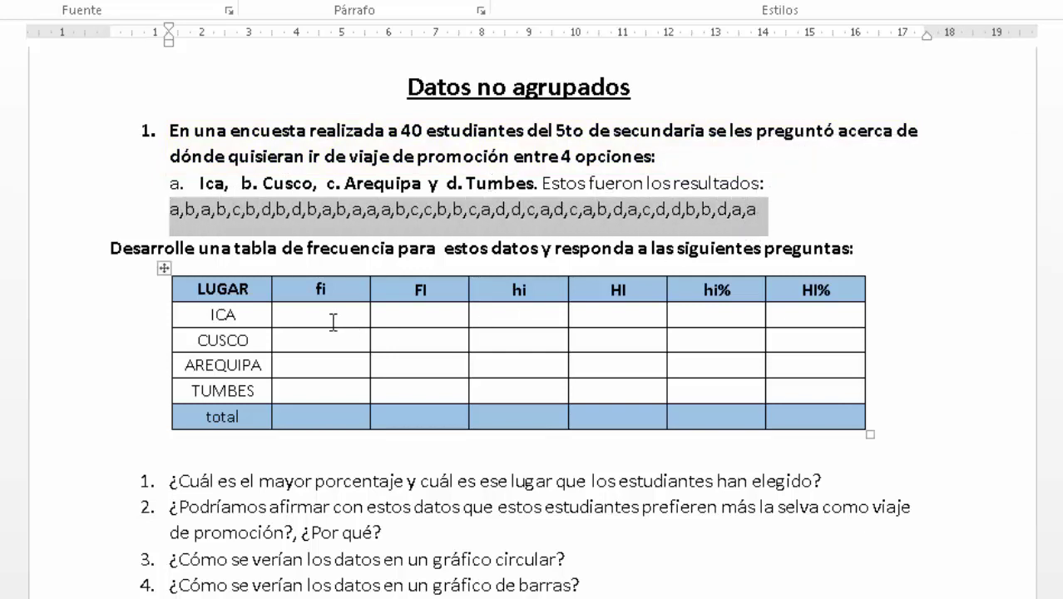
click(246, 295)
drag(301, 313, 806, 406)
scroll(399, 424, down, 1)
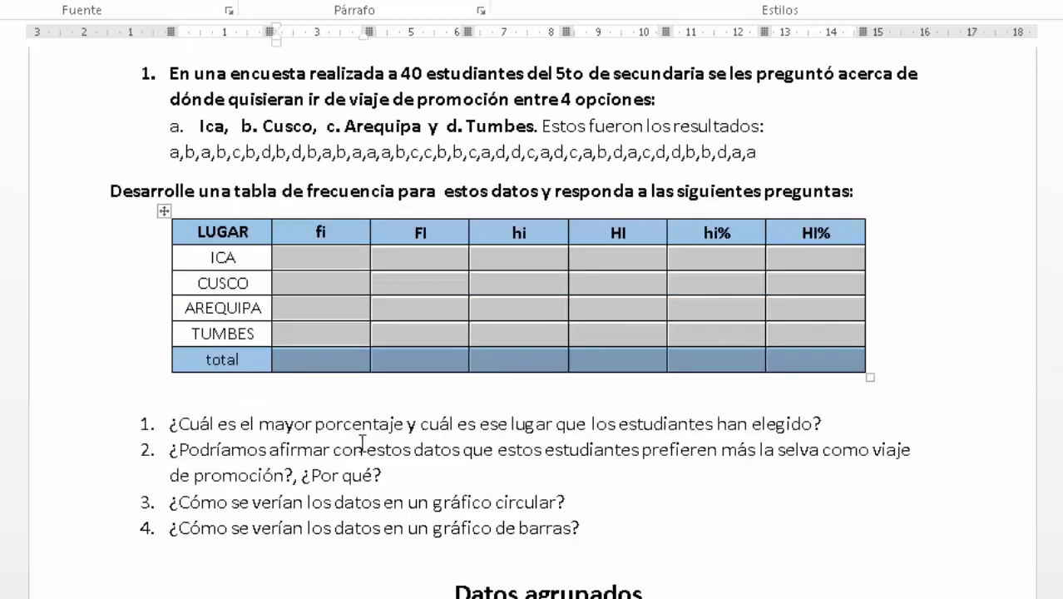
drag(169, 435, 593, 527)
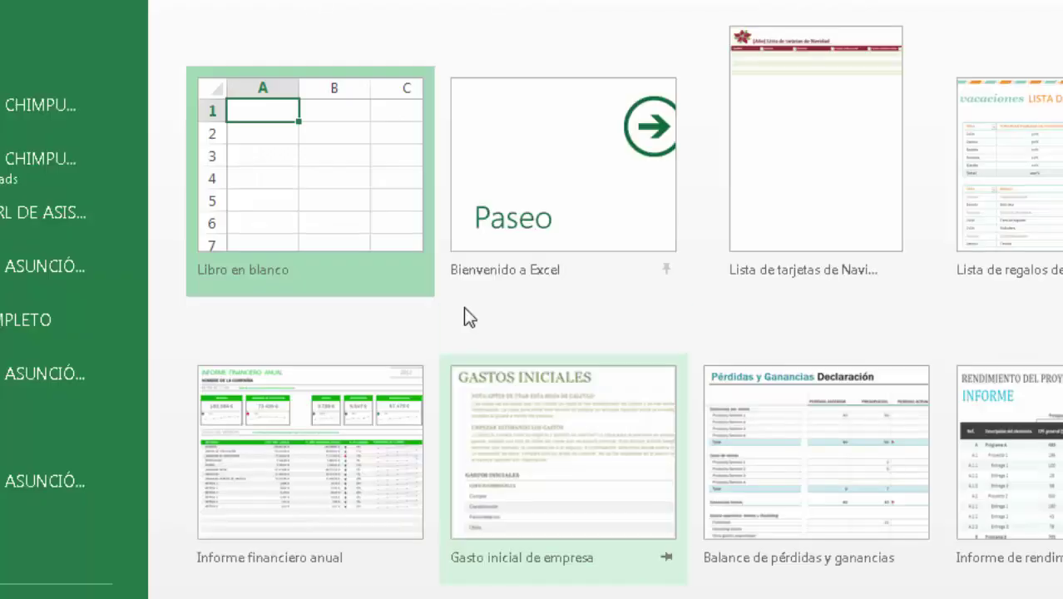
Create a blank workbook in Excel, then select the line of survey responses in the Word exercise document
click(337, 212)
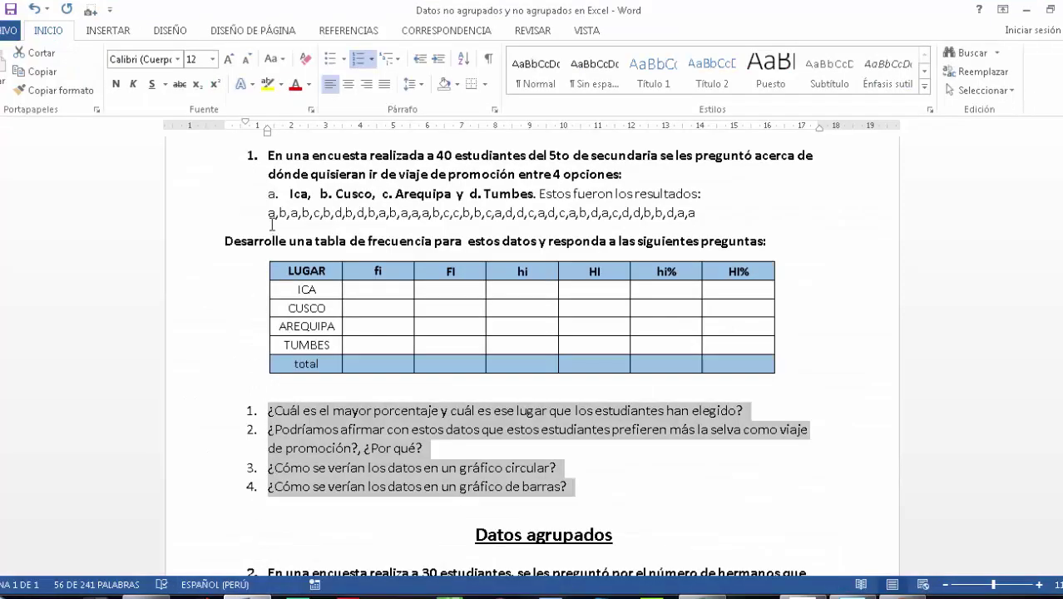
click(268, 214)
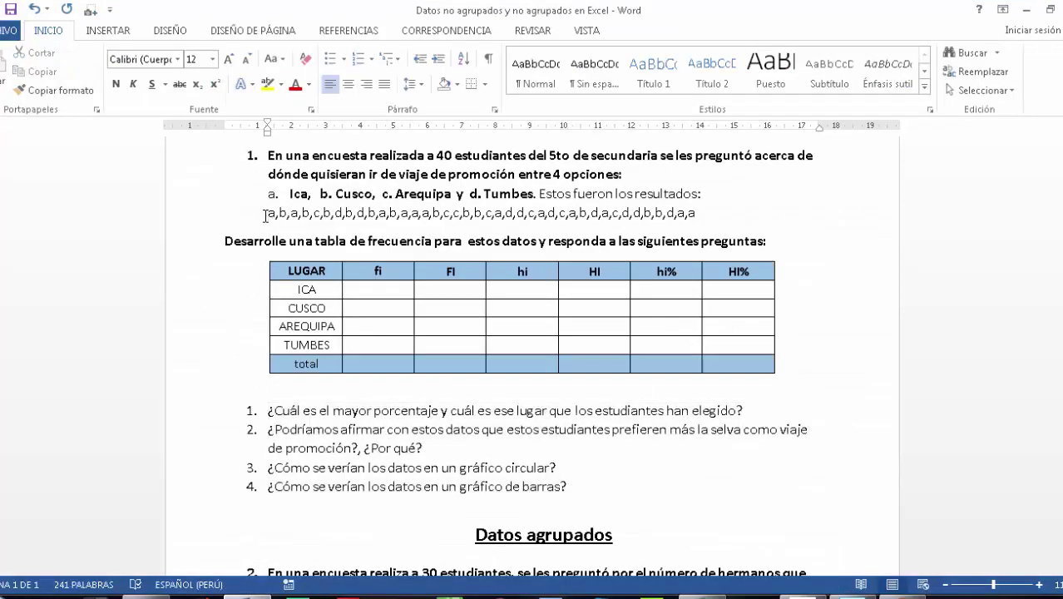
drag(268, 213, 704, 217)
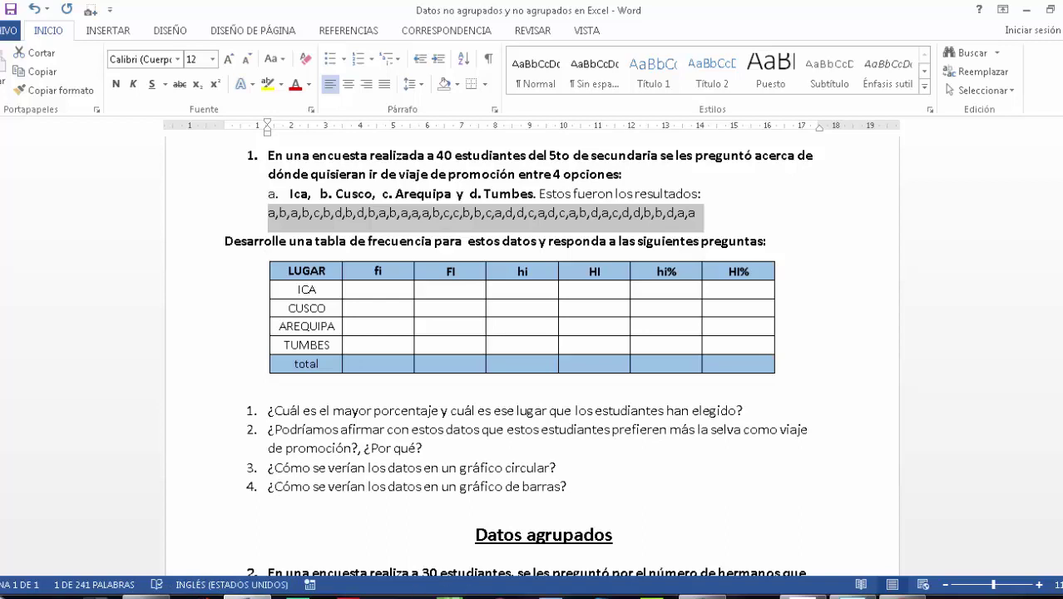
click(710, 596)
text(A)
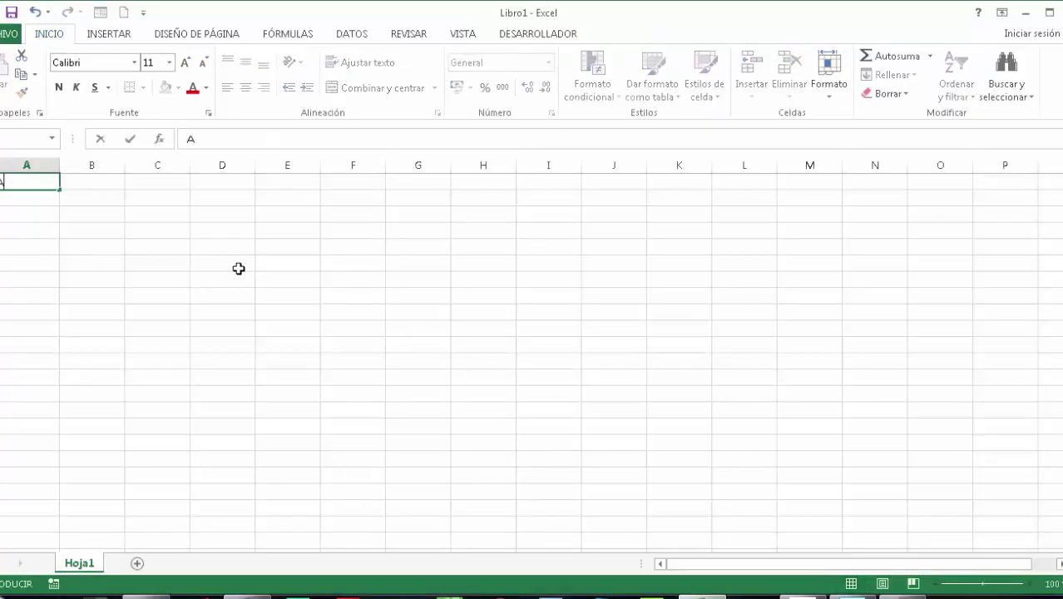
click(112, 186)
text(A)
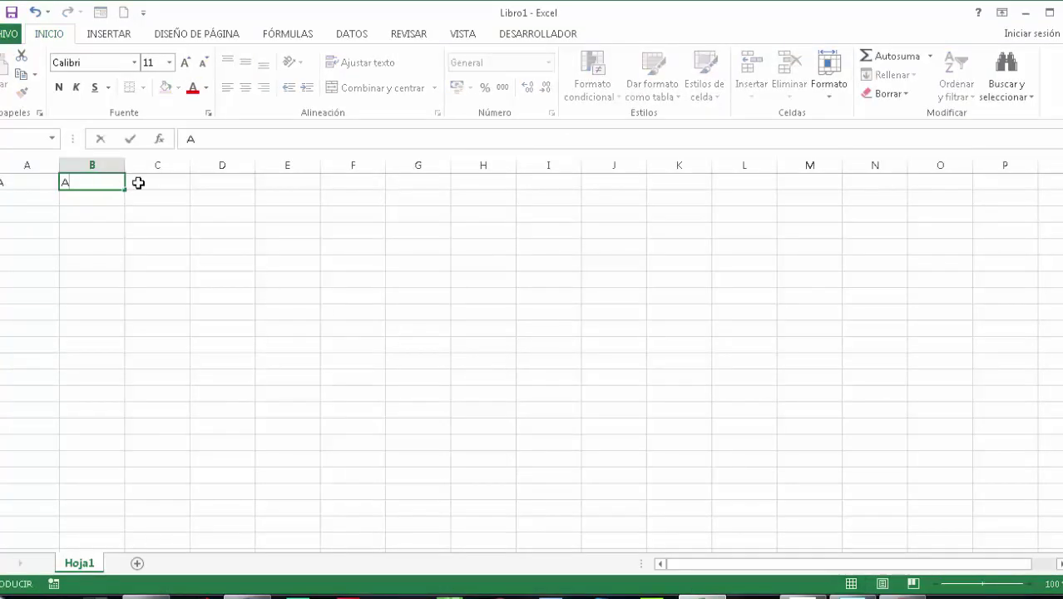
key(BackSpace)
click(33, 178)
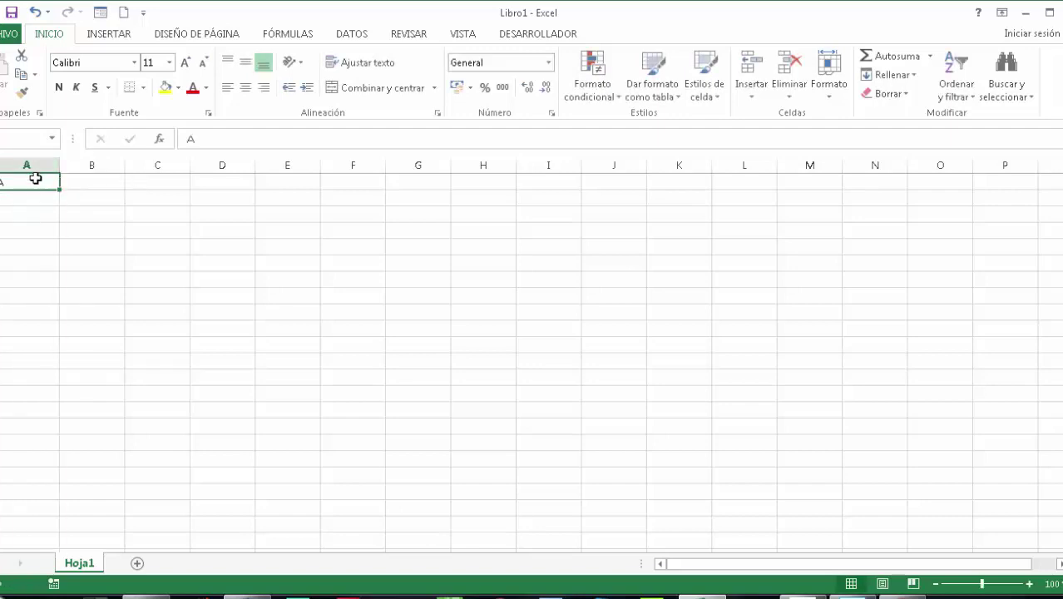
key(BackSpace)
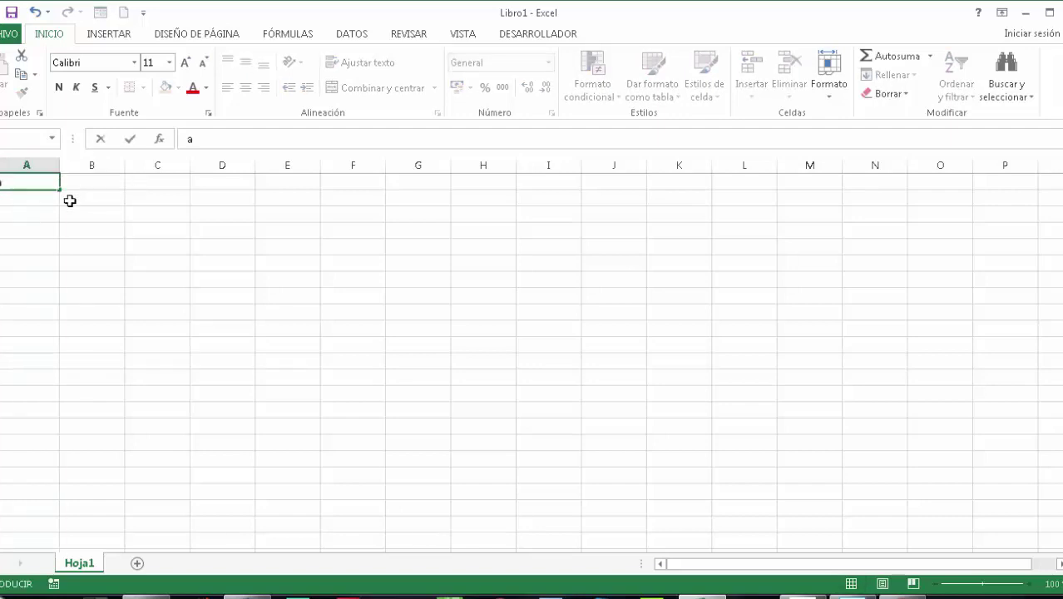
click(100, 183)
text(a)
click(127, 211)
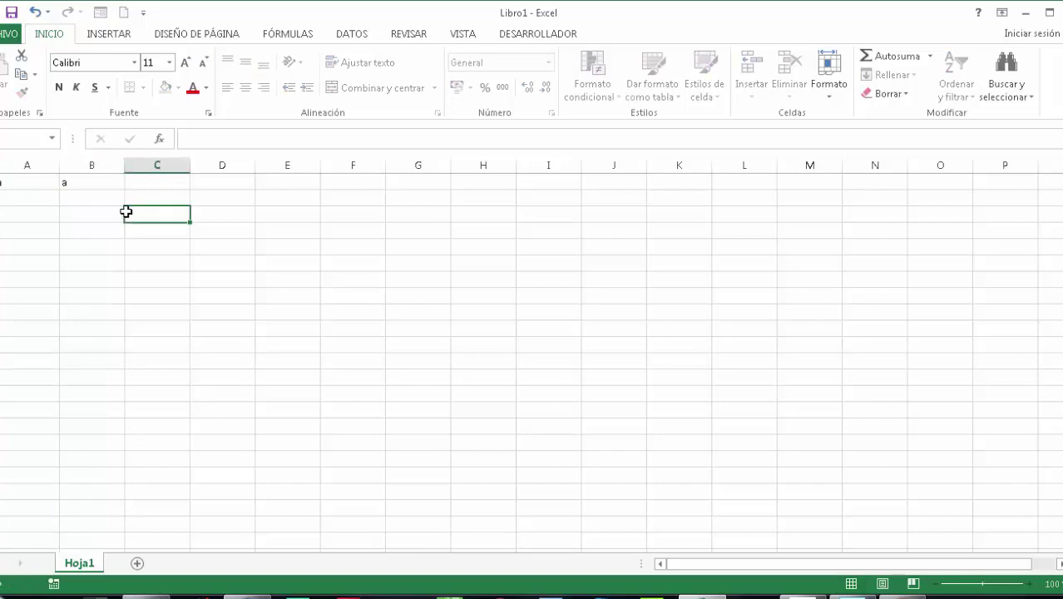
drag(31, 181, 79, 195)
key(Delete)
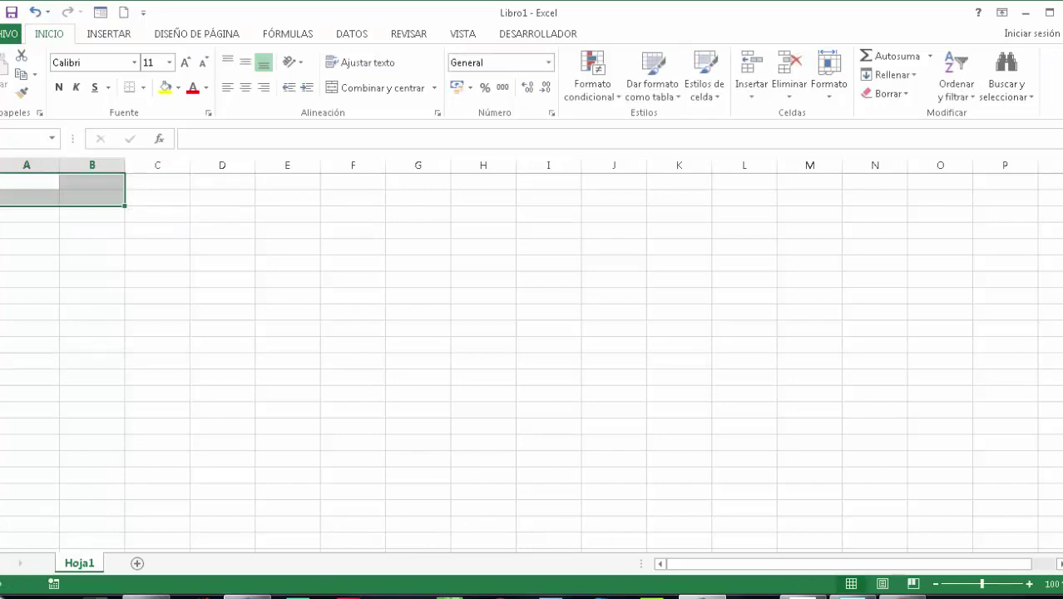
Copy the selected survey responses from the Word exercise and paste them into a new blank Word document
key(alt+Tab)
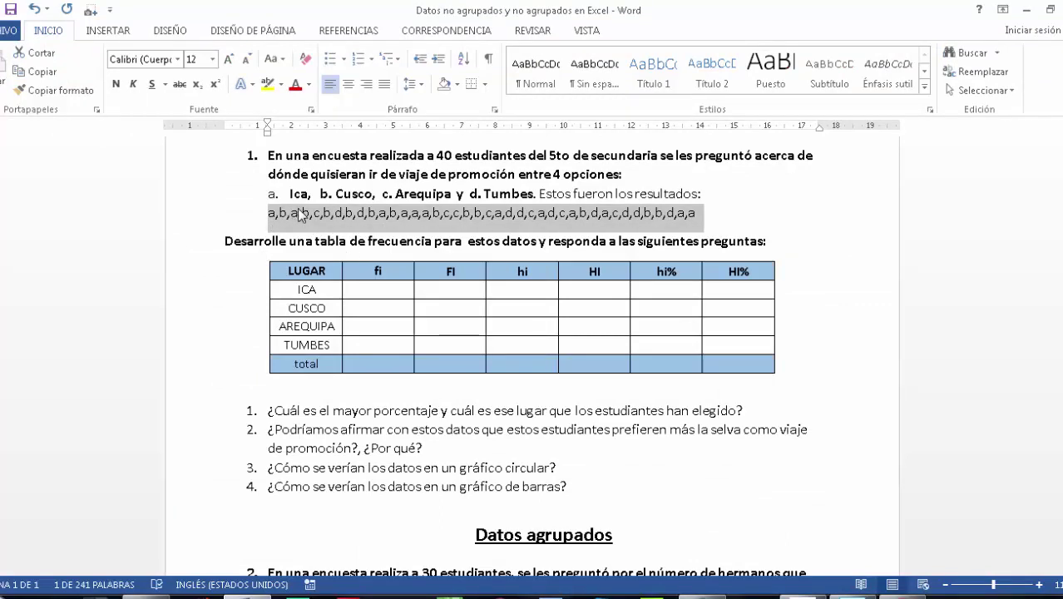
key(ctrl+c)
key(ctrl+u)
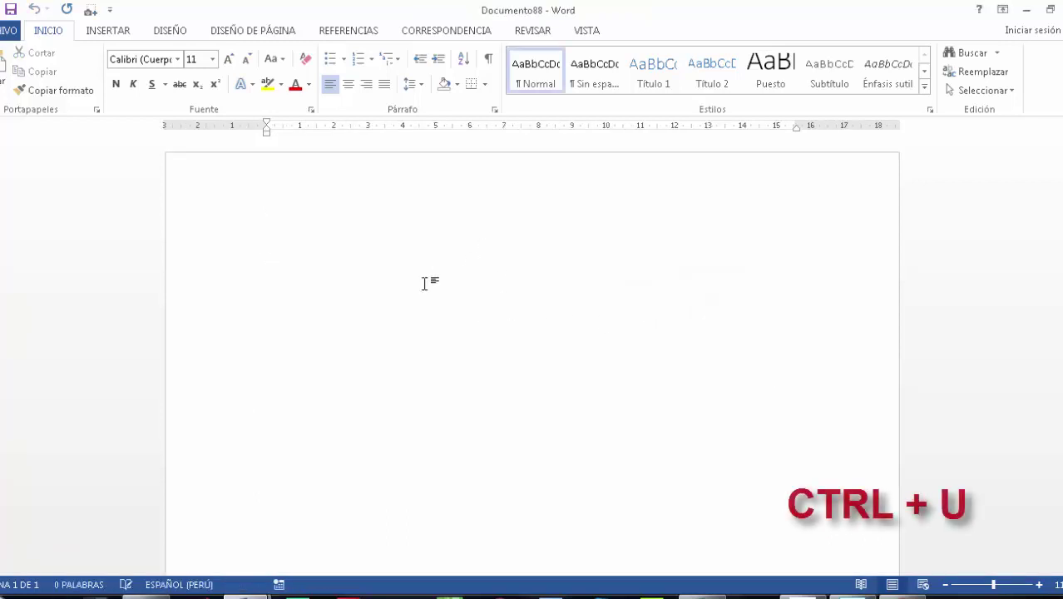
key(ctrl+v)
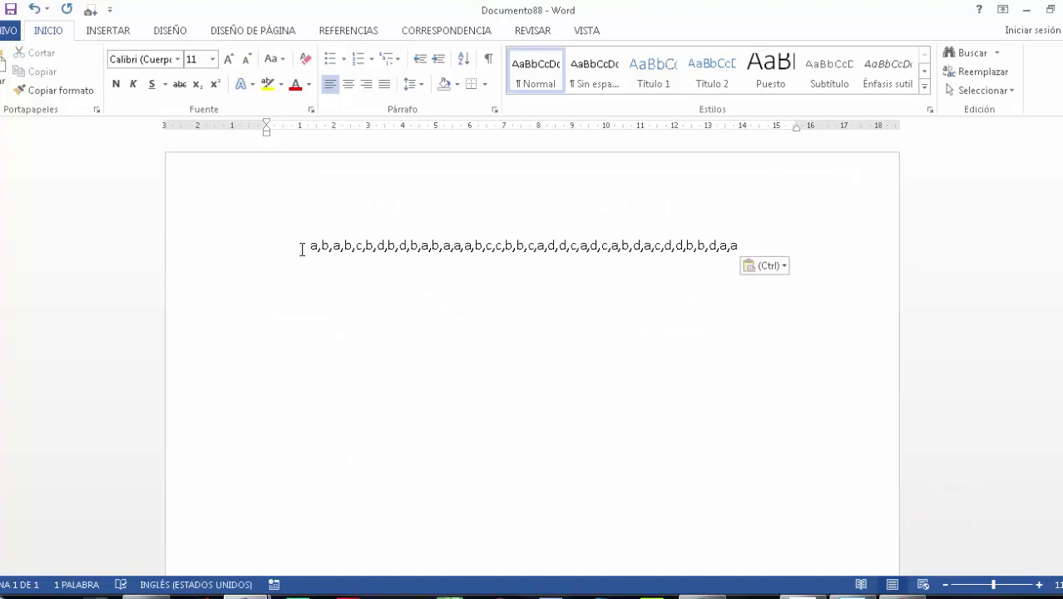
drag(302, 249, 744, 249)
Start saving the new document under a new name, with the file type set to Texto sin formato
key(F12)
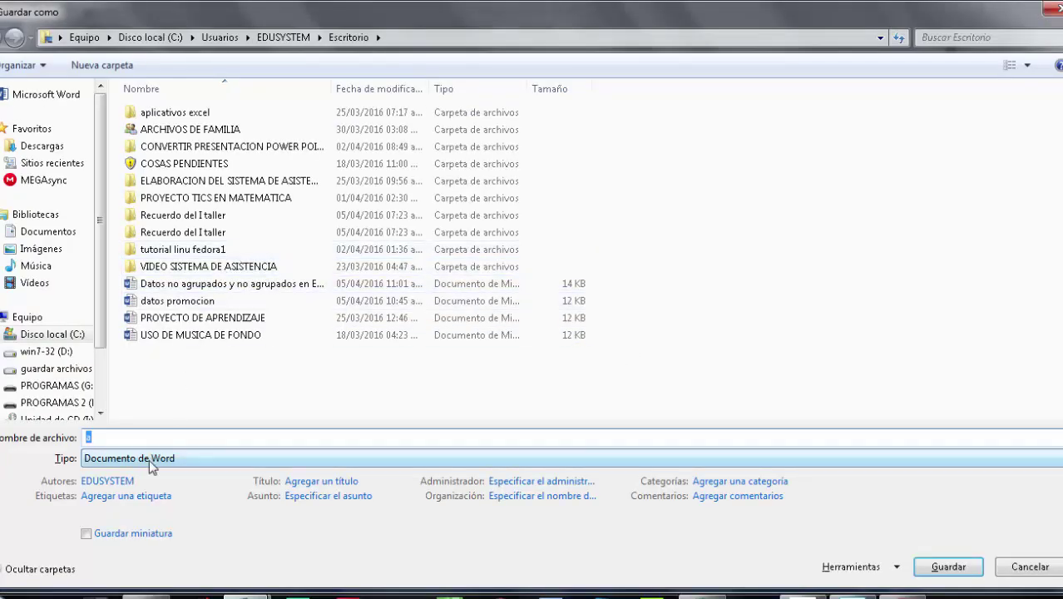
click(108, 462)
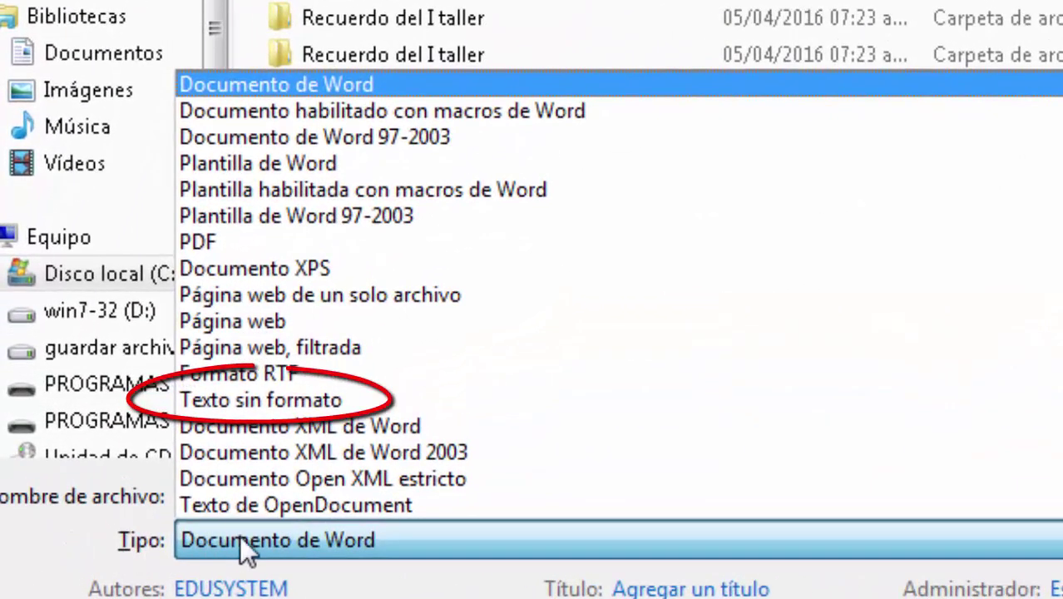
click(228, 399)
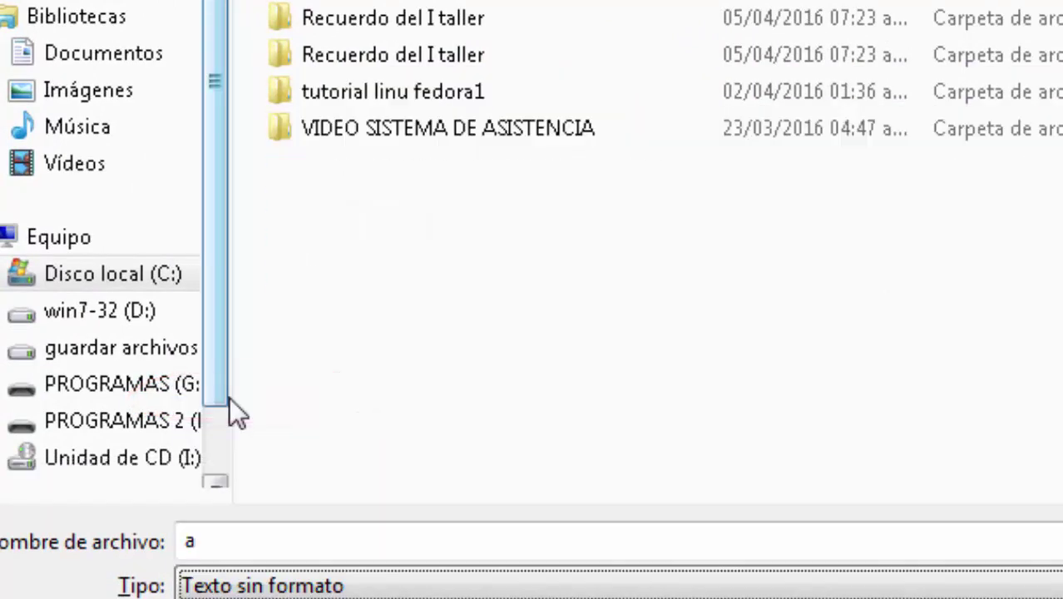
Name the text file "respuestas 1"
double_click(242, 535)
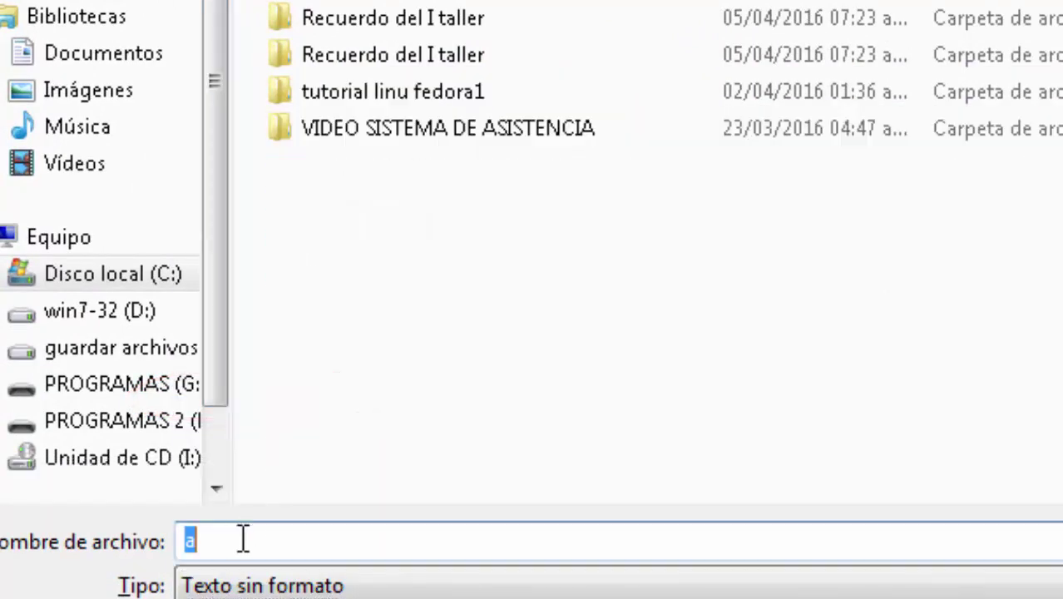
text(reswpu)
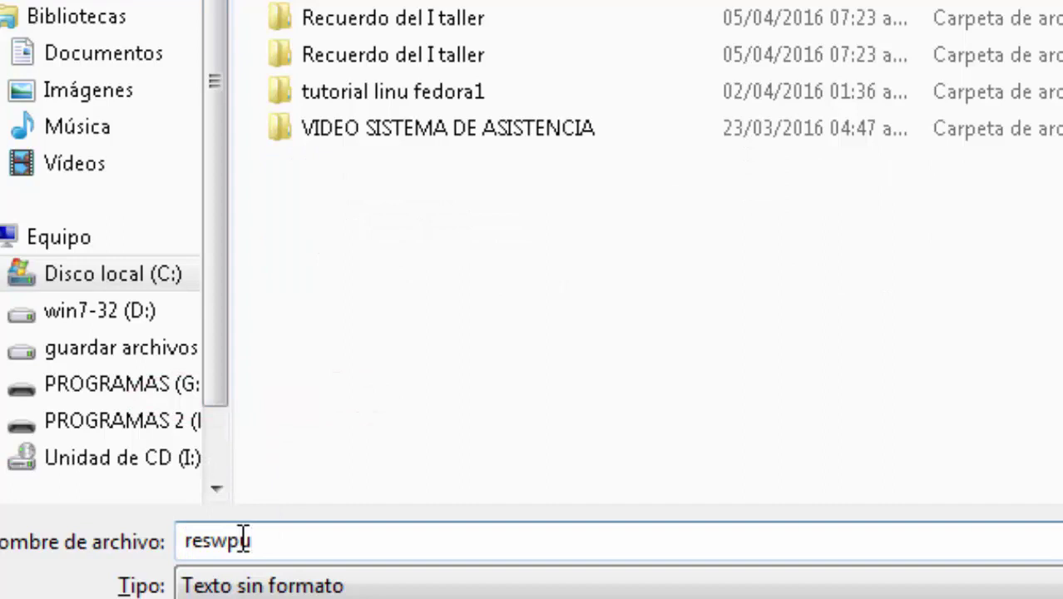
key(BackSpace)
key(BackSpace)
key(BackSpace)
text(puestasc)
key(BackSpace)
key(BackSpace)
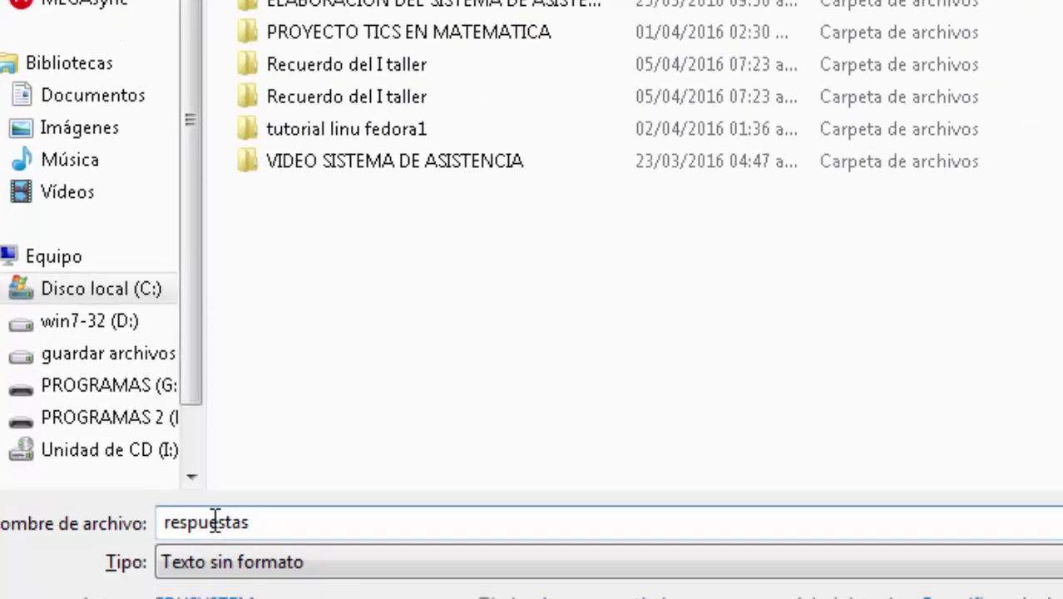
text(1)
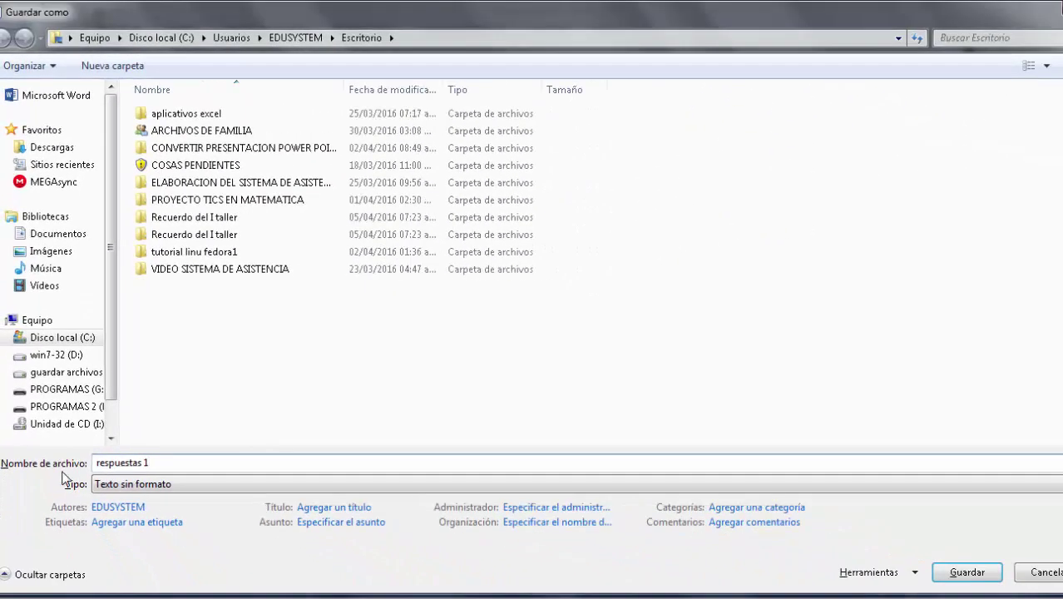
Save the text file to the Escritorio folder with the default Windows encoding
click(70, 38)
click(90, 50)
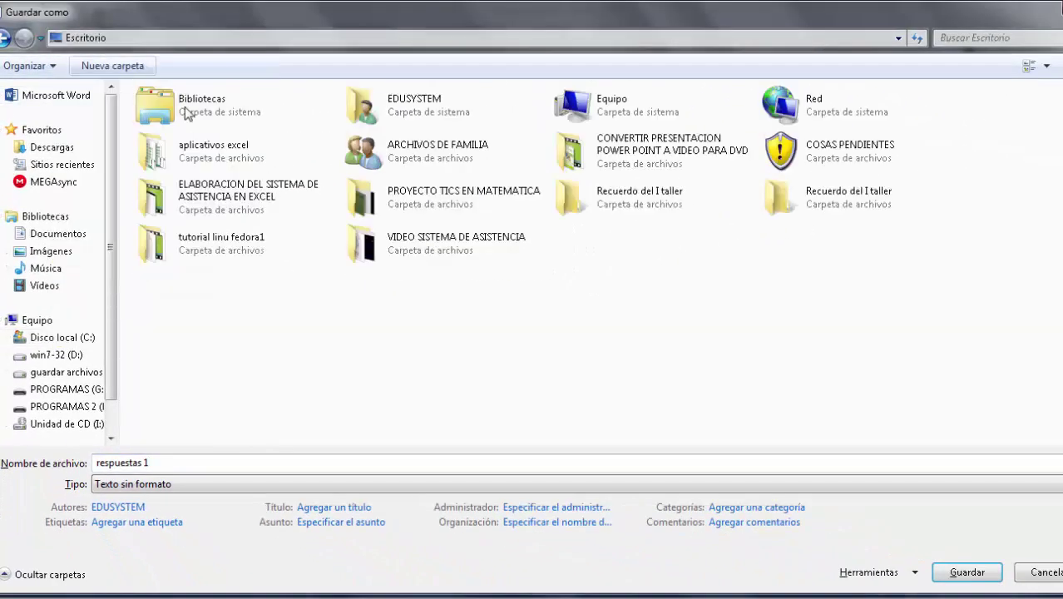
click(967, 572)
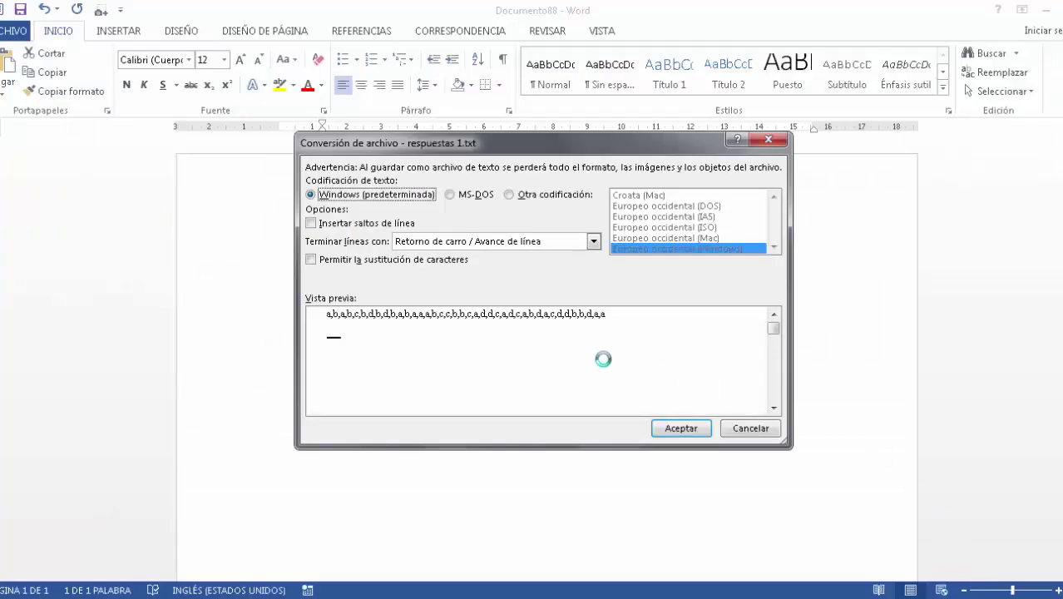
click(682, 428)
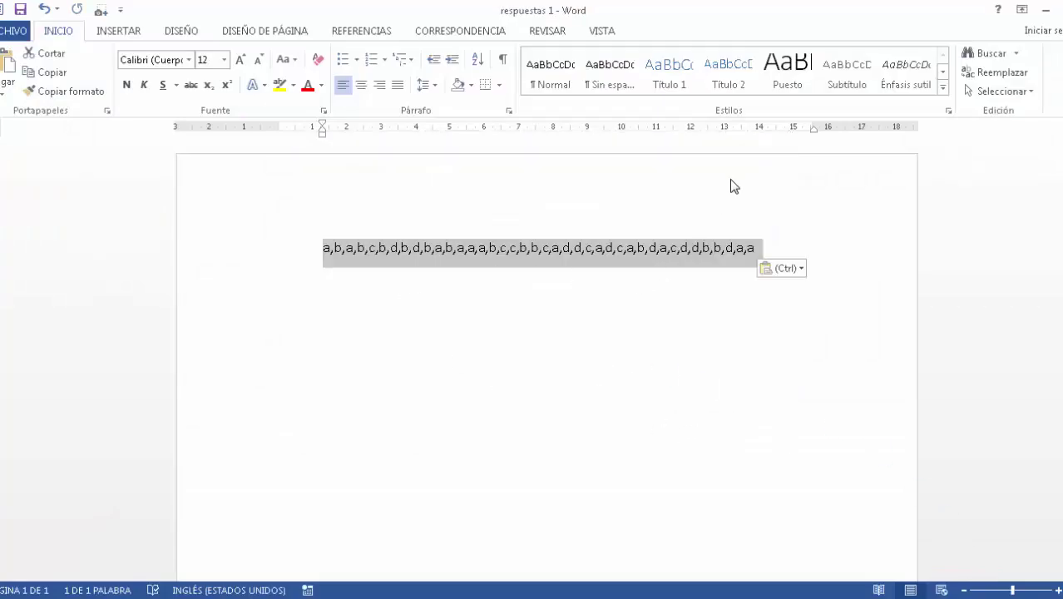
Copy the empty frequency table from the Word exercise and paste it into the blank Excel sheet starting at cell A1
key(alt+Tab)
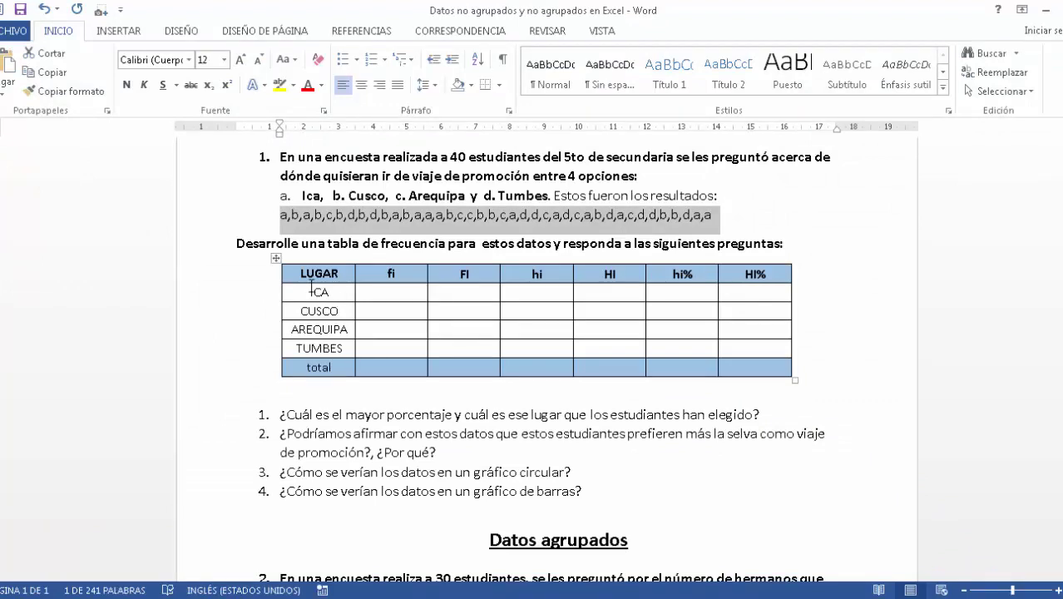
click(277, 260)
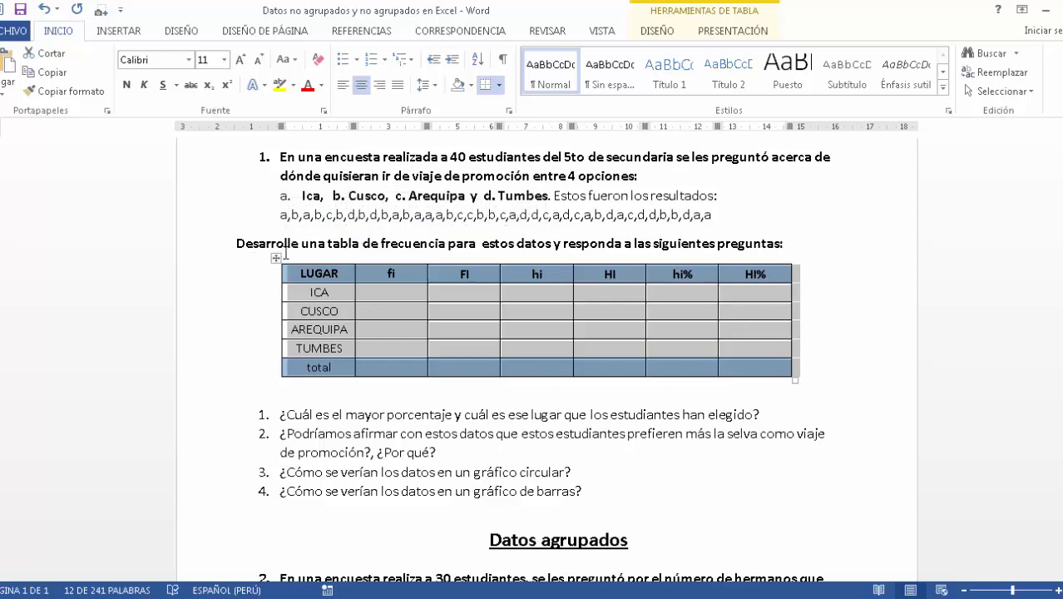
key(ctrl+c)
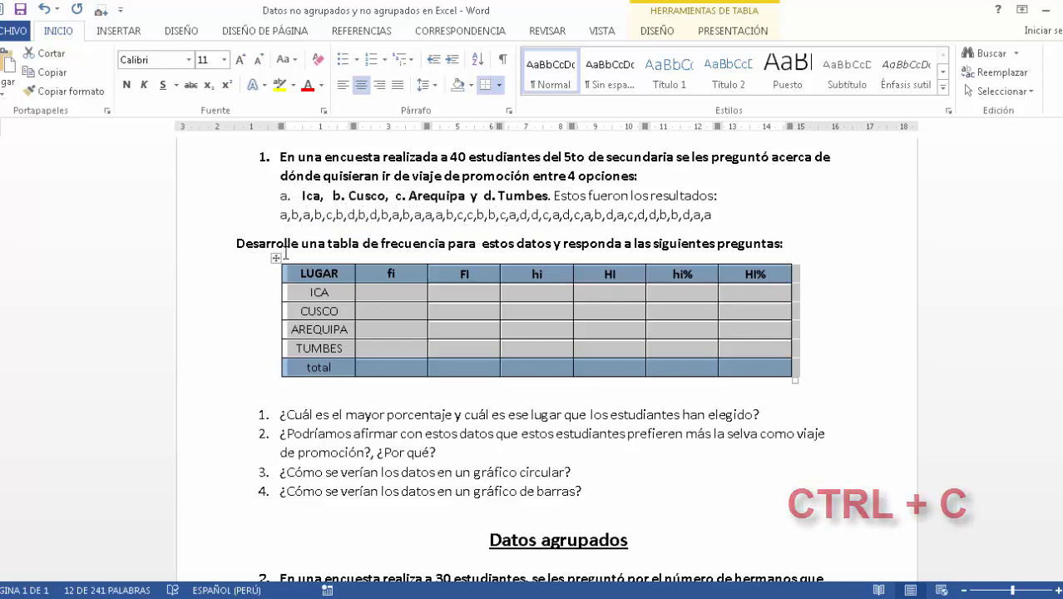
key(alt+Tab)
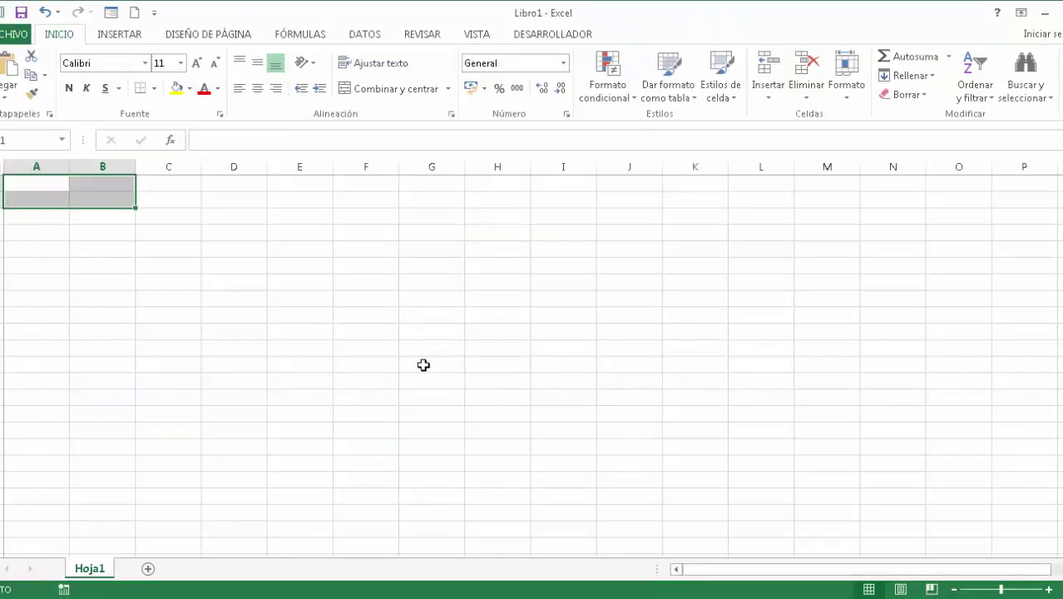
key(ctrl+v)
click(56, 186)
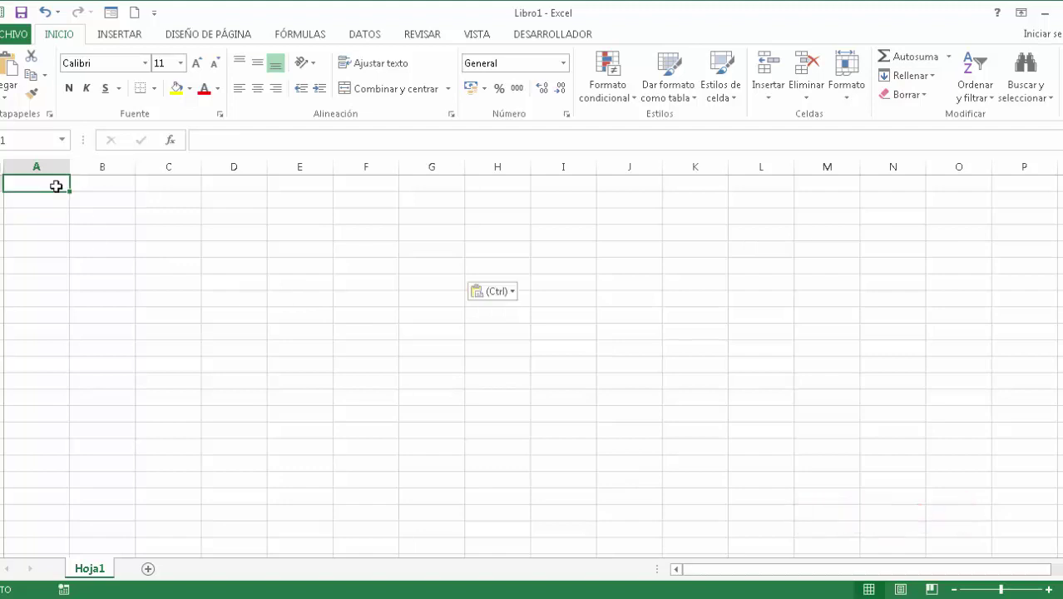
click(131, 335)
click(48, 188)
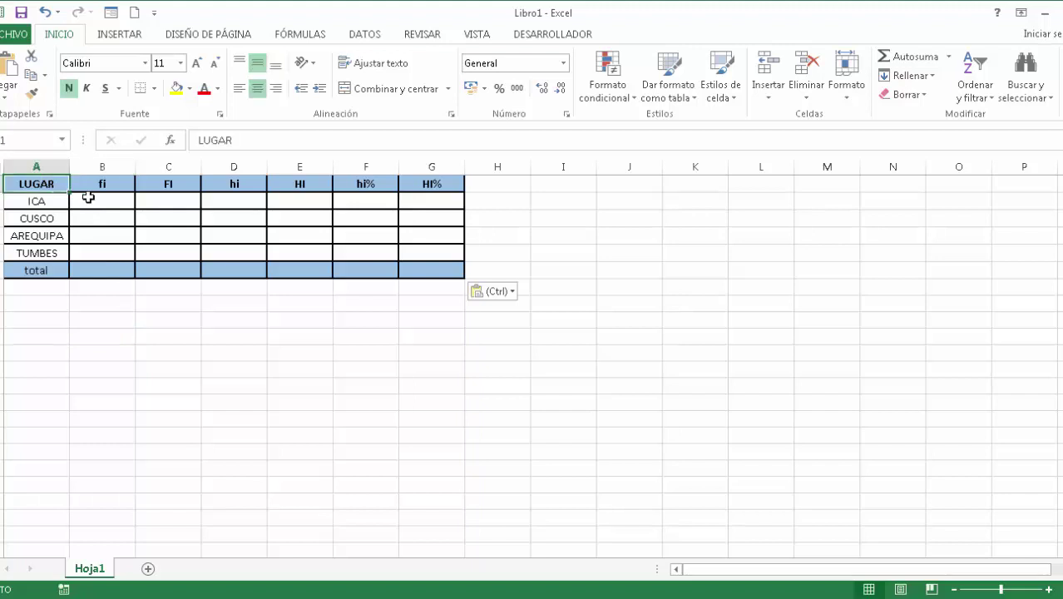
click(85, 200)
click(157, 199)
click(243, 202)
click(325, 202)
click(385, 206)
click(416, 206)
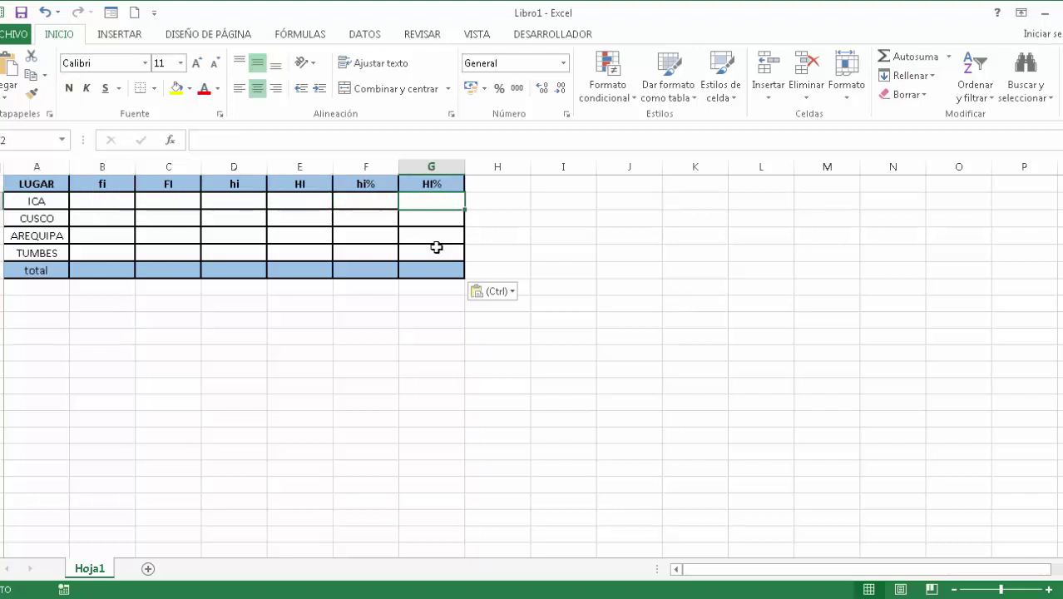
click(431, 249)
click(420, 272)
Start a text import of the file "respuestas 1" from the Escritorio folder
click(27, 301)
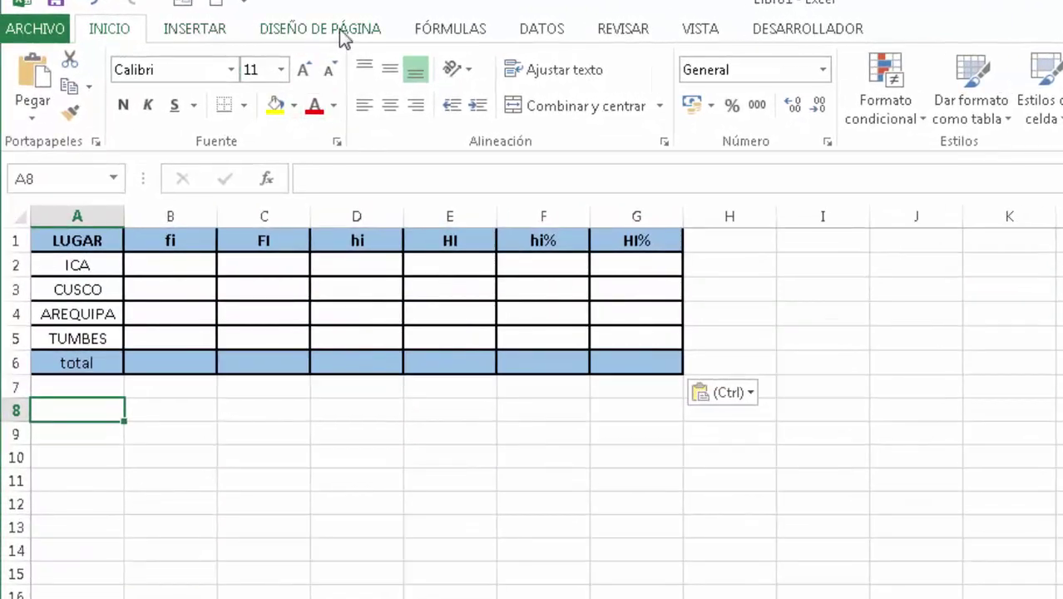
click(537, 35)
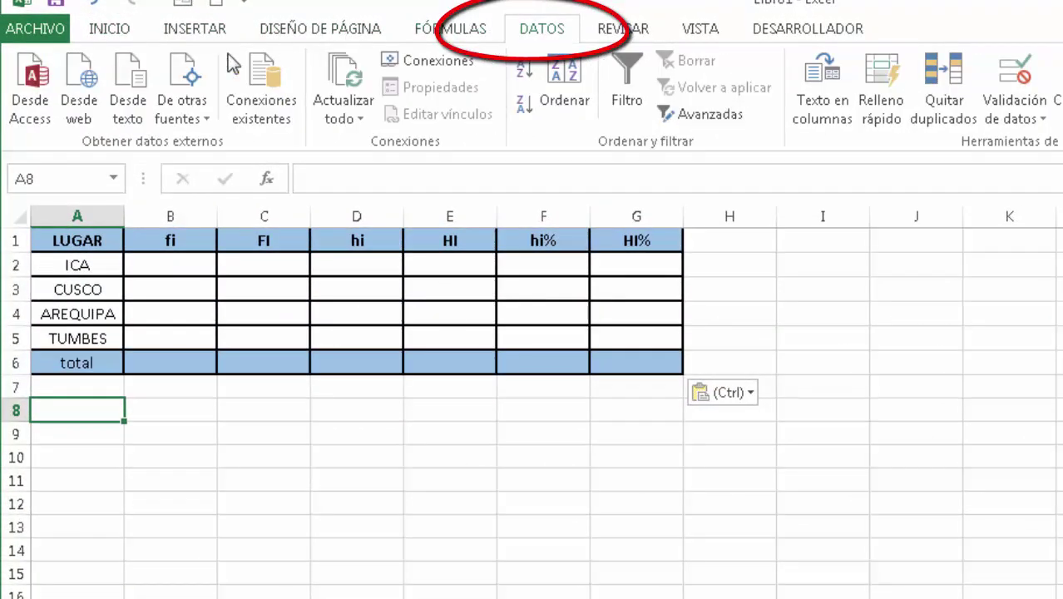
click(131, 111)
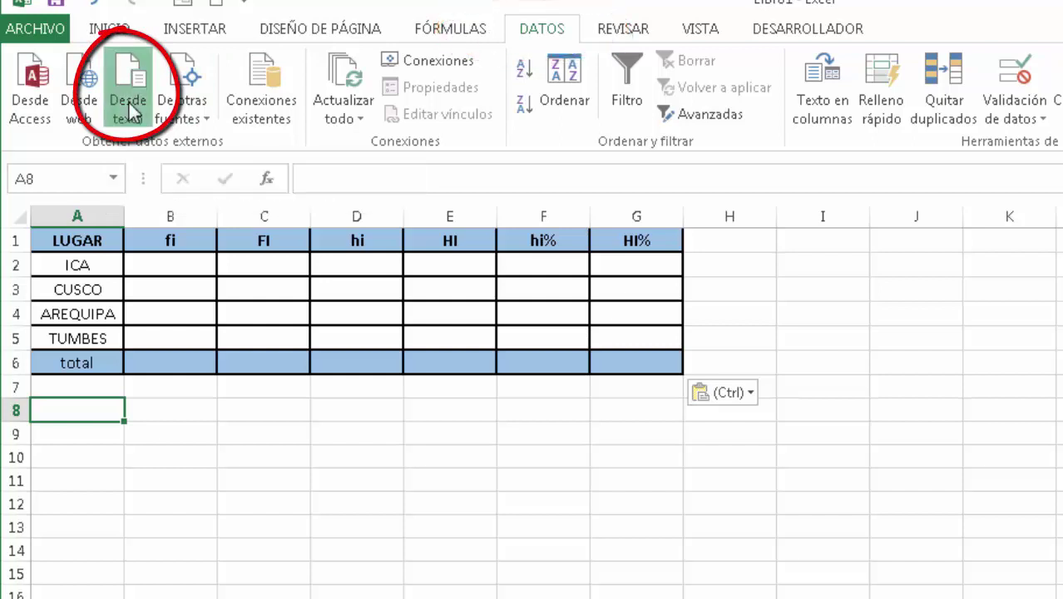
click(606, 188)
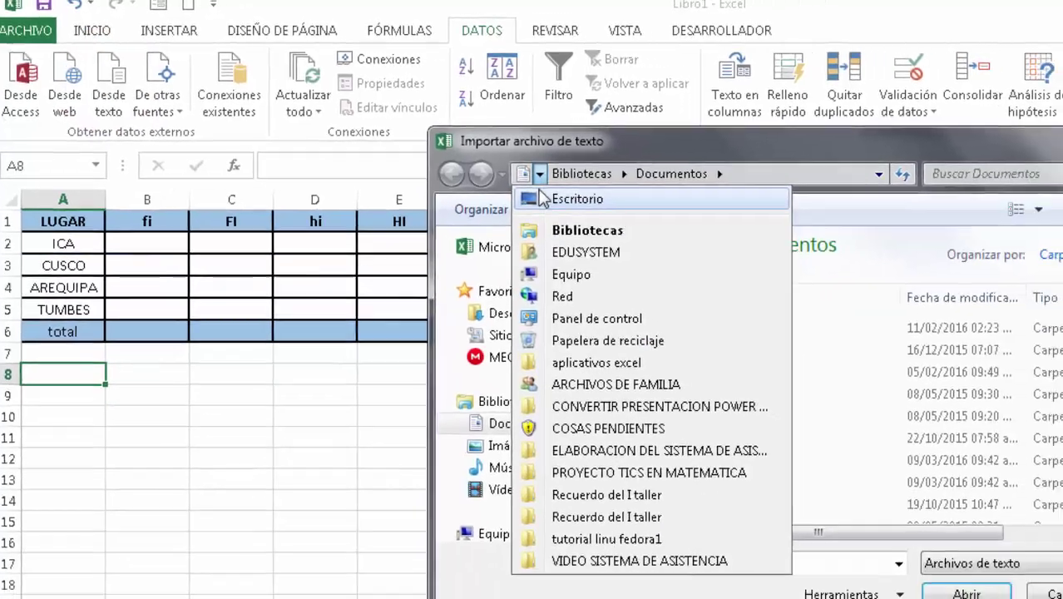
click(632, 216)
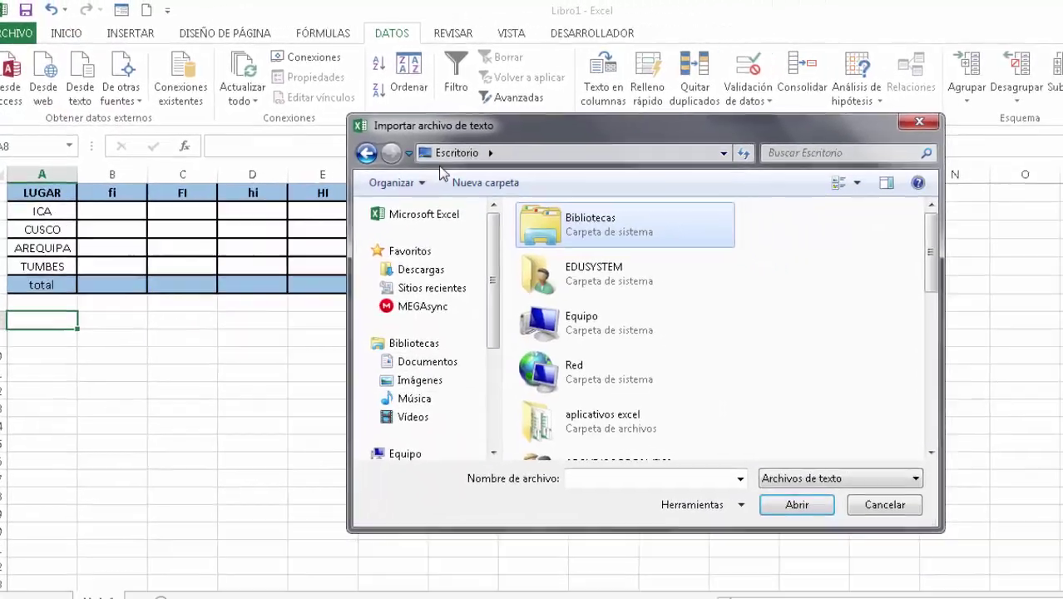
drag(866, 241, 866, 380)
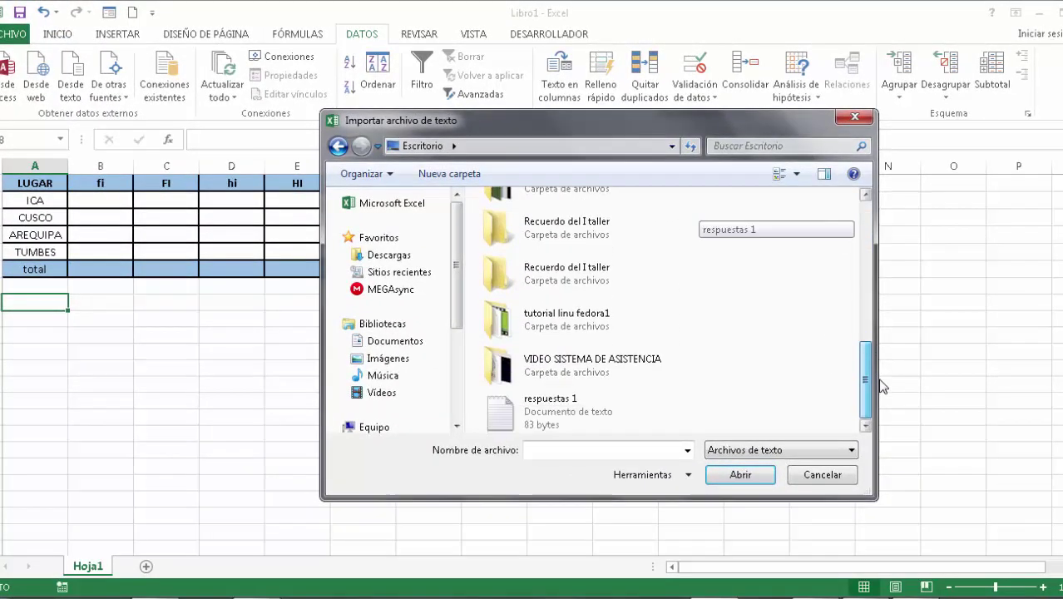
click(538, 423)
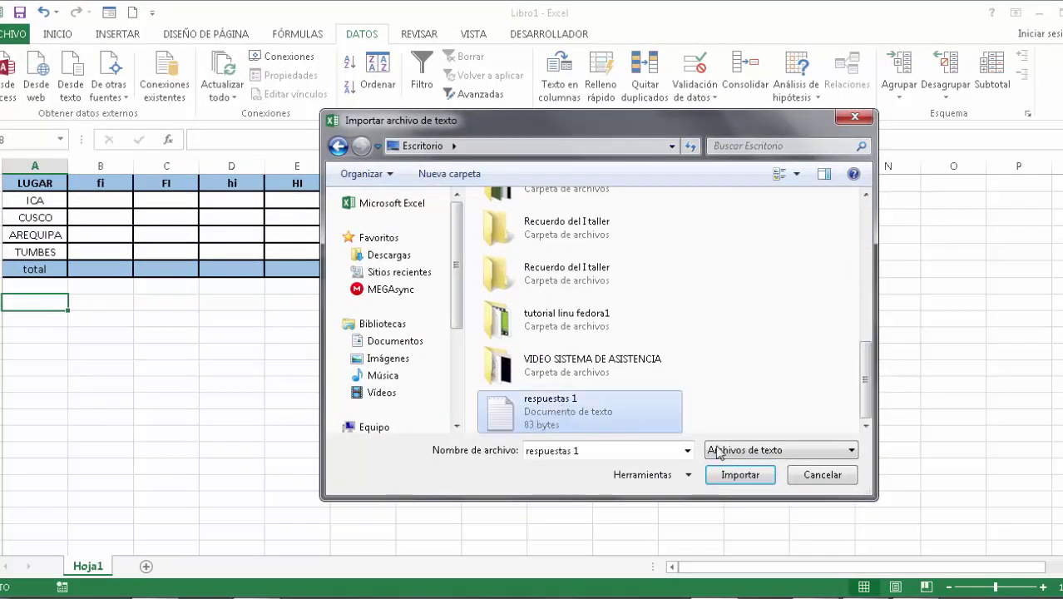
click(724, 475)
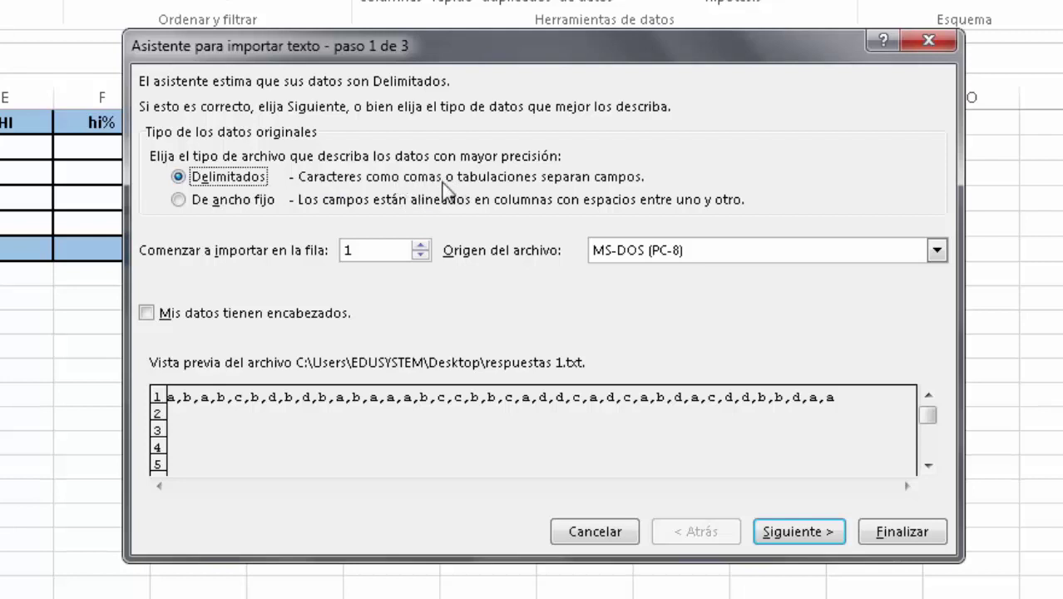
Import the text as delimited data with Coma added as a separator and the General column format
click(777, 537)
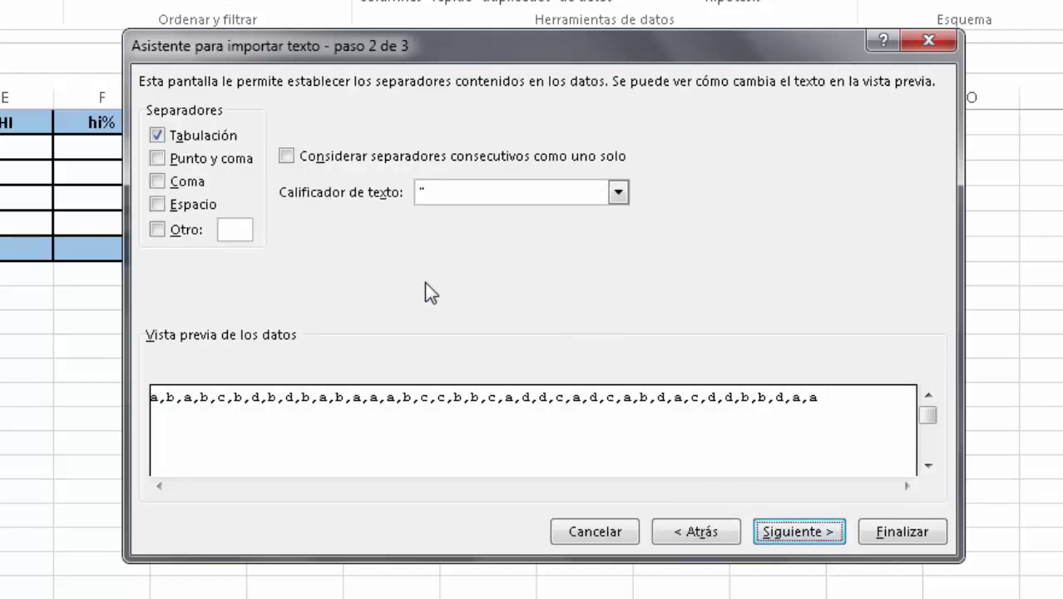
click(180, 184)
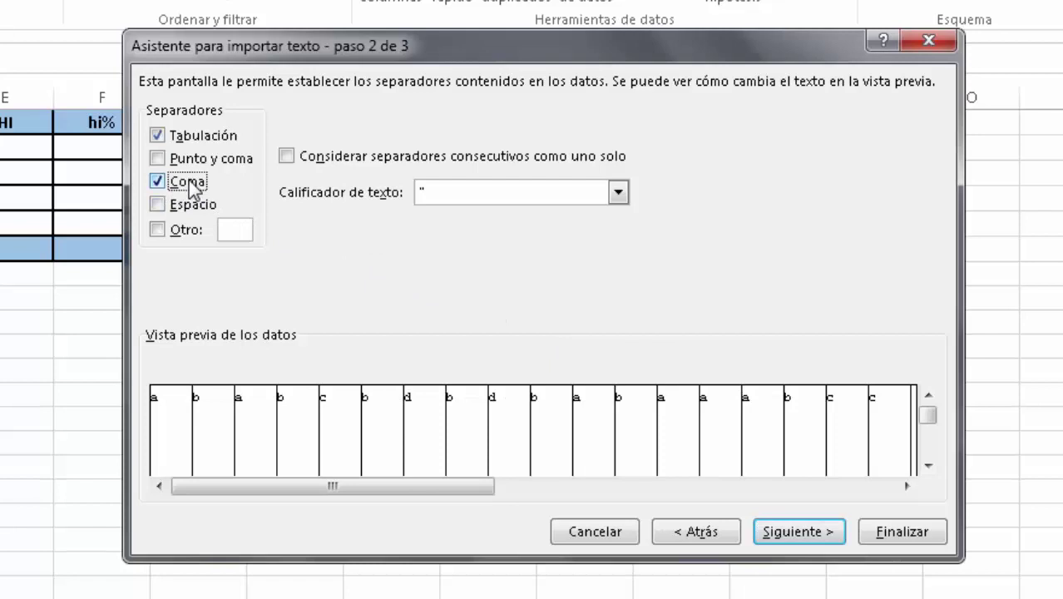
click(798, 534)
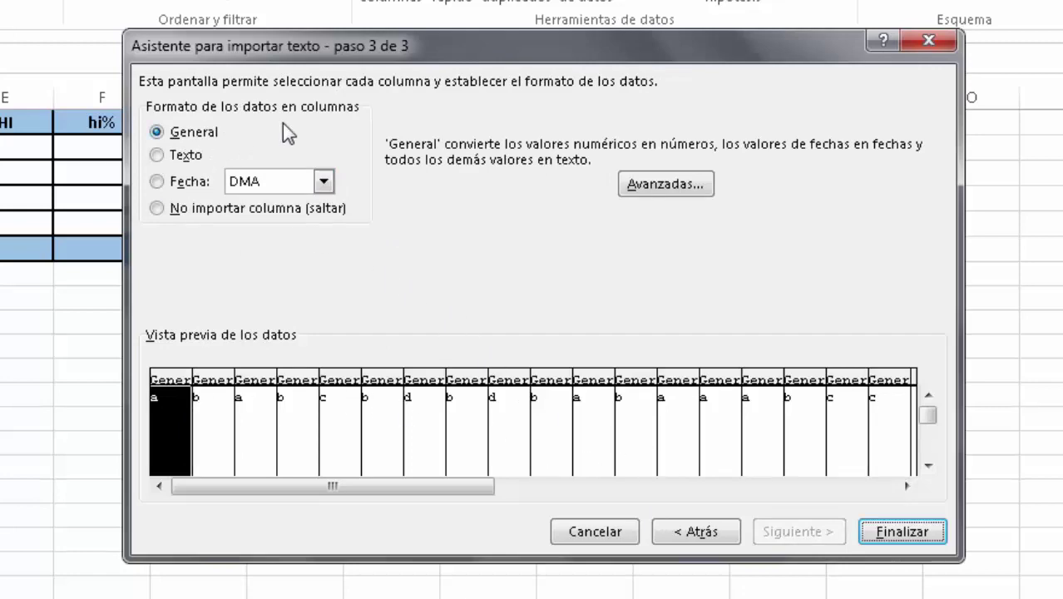
click(888, 532)
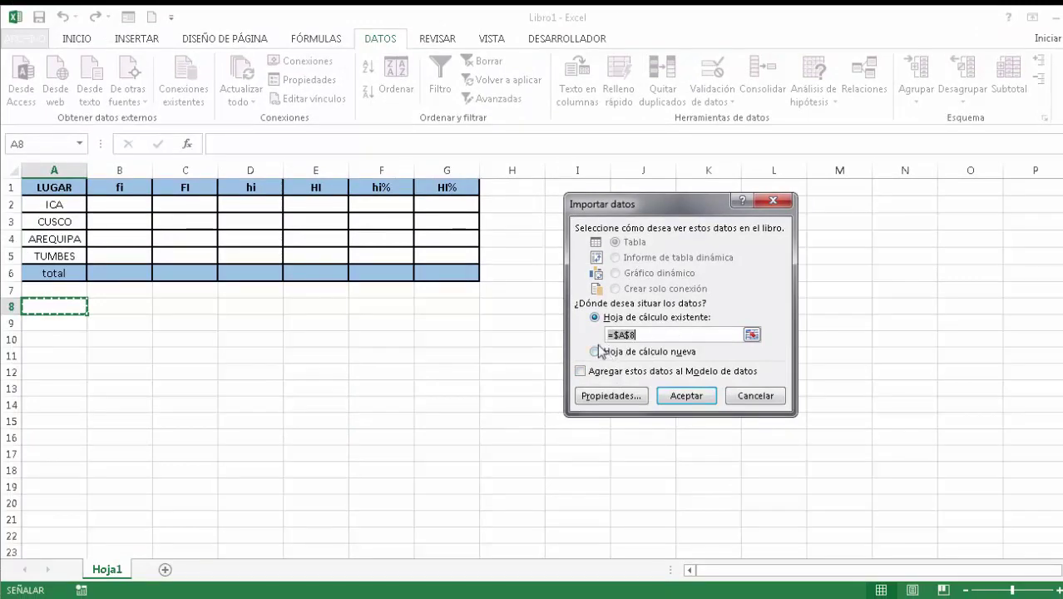
Place the imported responses in the existing sheet starting at cell I2
drag(608, 205, 478, 367)
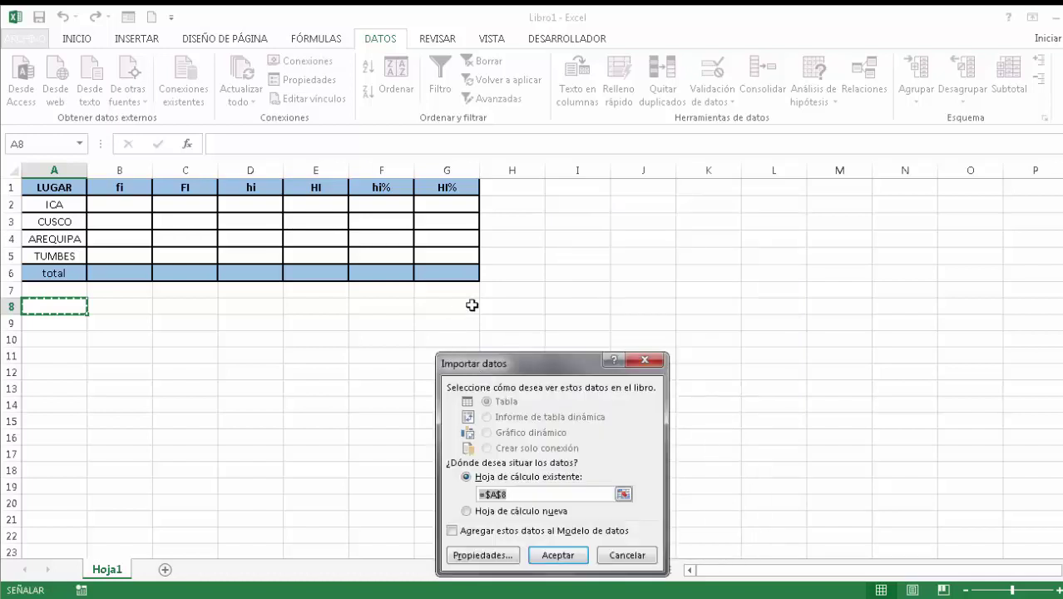
click(564, 206)
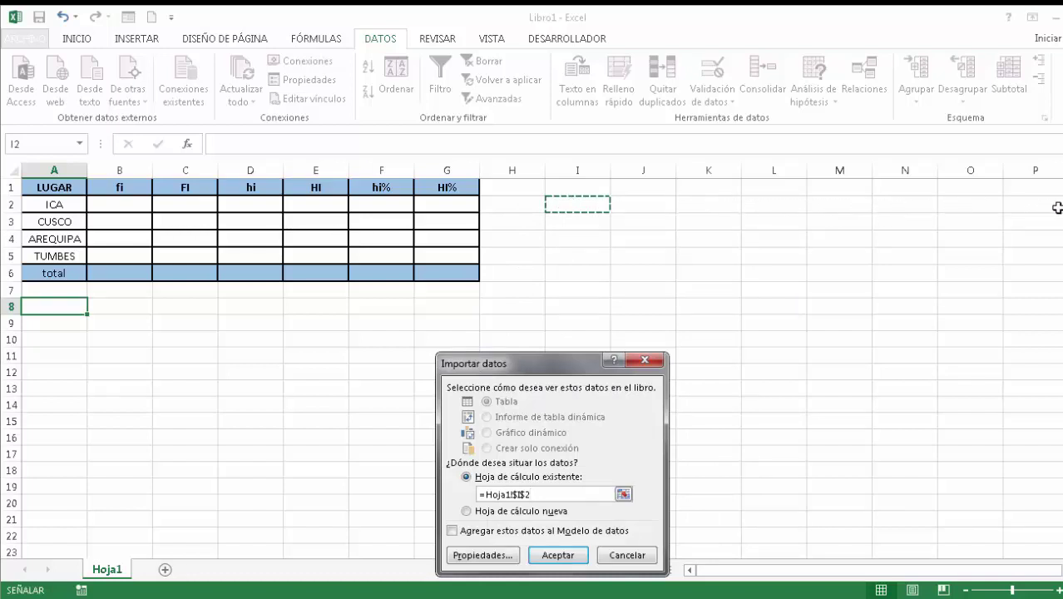
drag(574, 372, 516, 322)
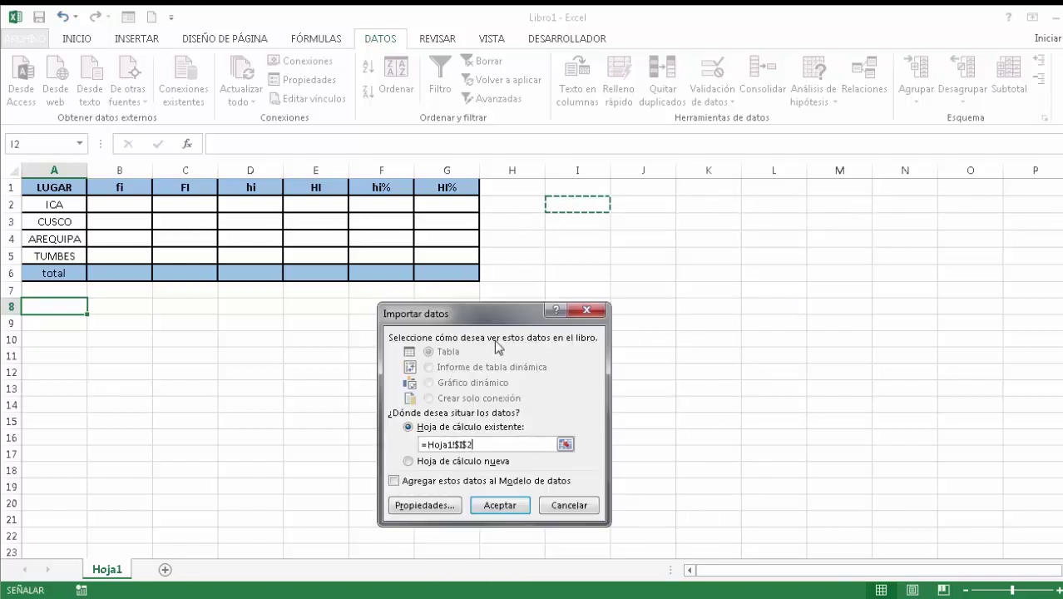
click(495, 505)
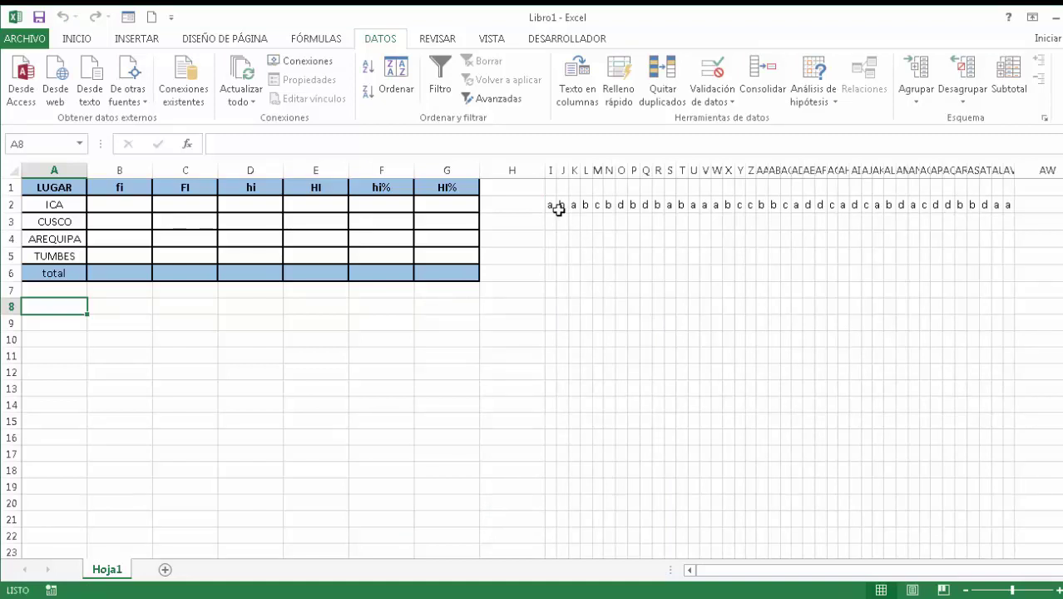
drag(551, 205, 1007, 208)
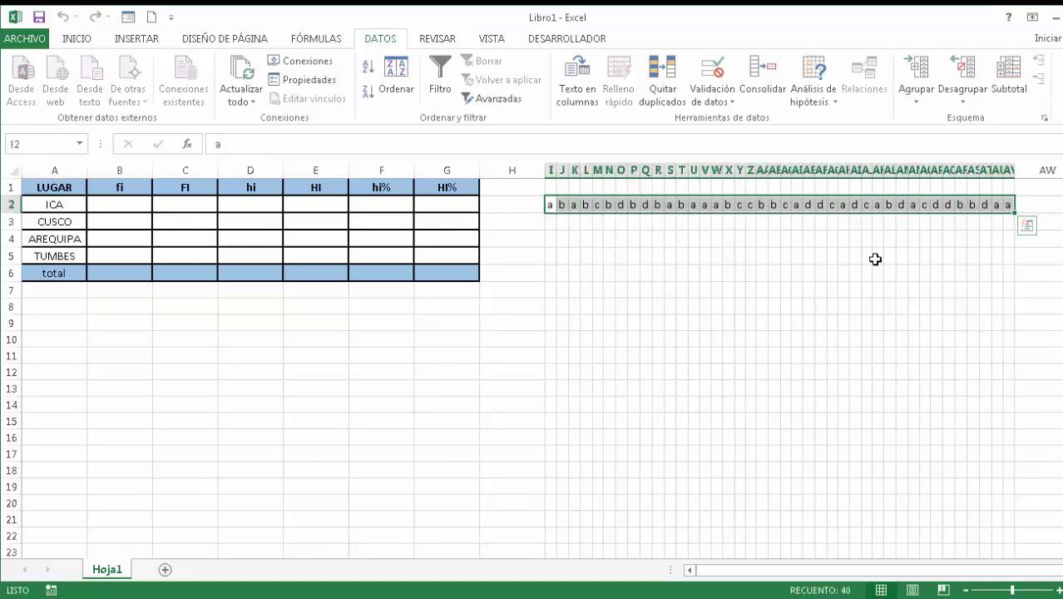
click(108, 204)
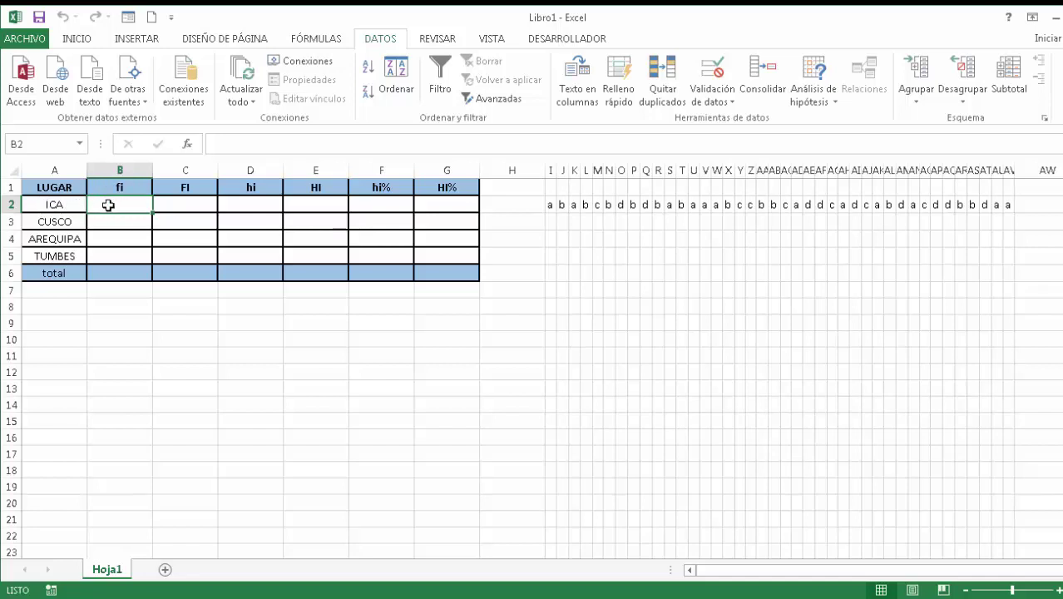
drag(553, 204, 1010, 204)
In cell B2, count the "a" responses for ICA with the formula =CONTAR.SI(I2:AV2,"a")
click(107, 204)
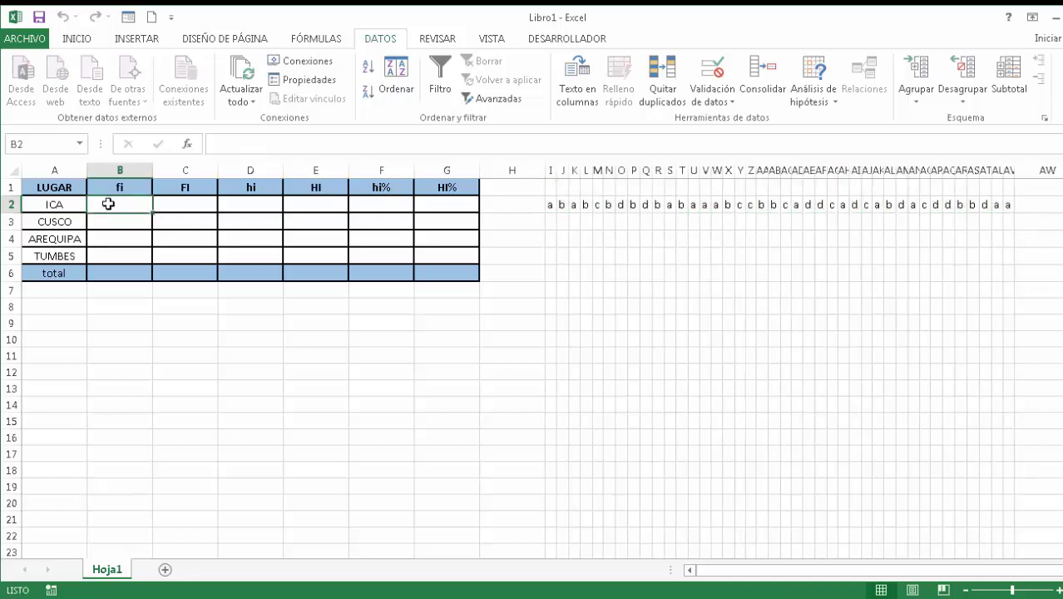
text(=)
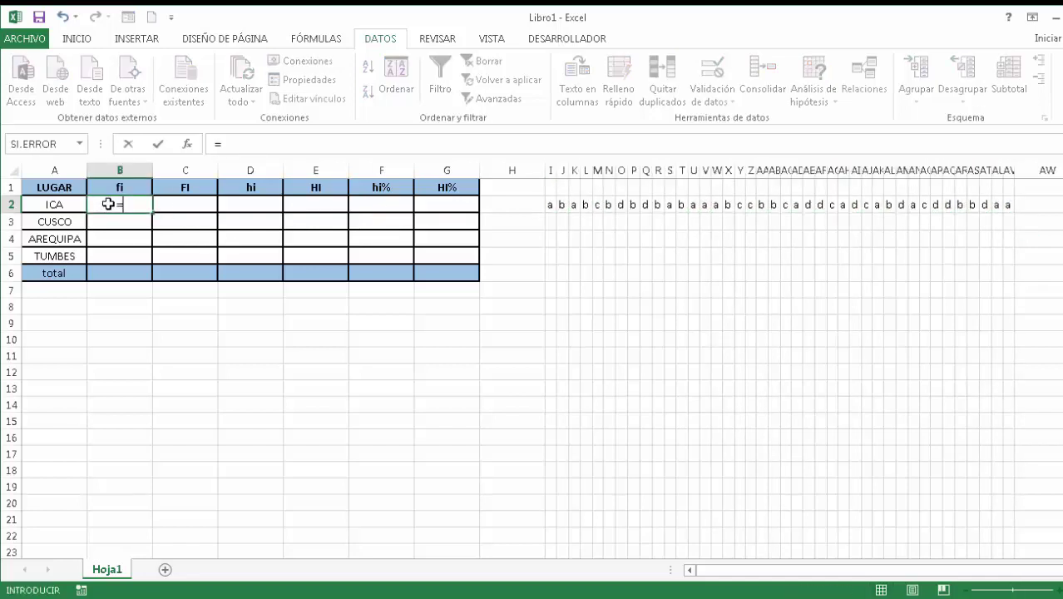
text(conta)
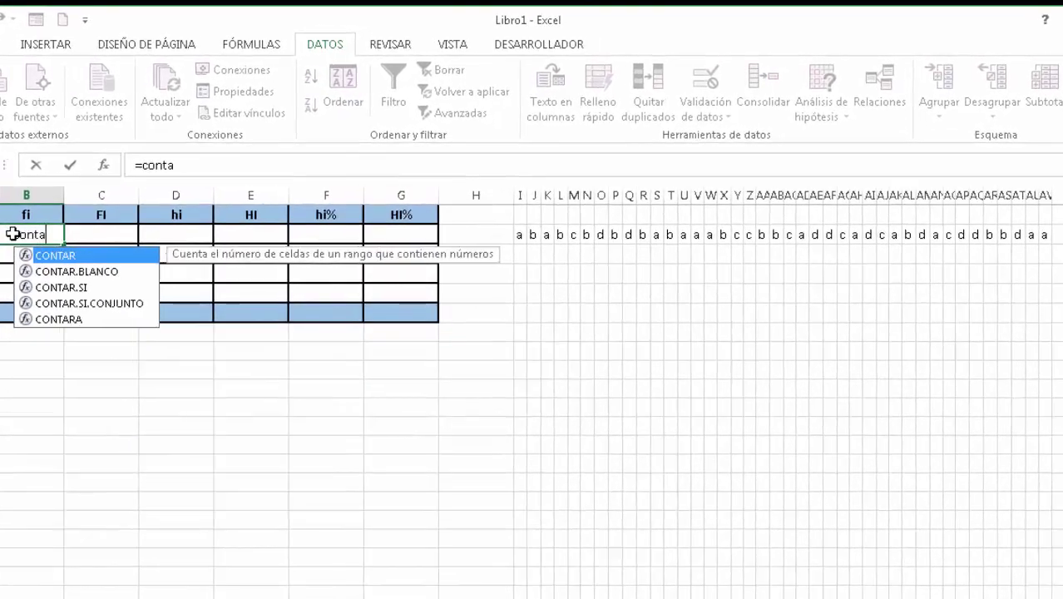
text(r.si)
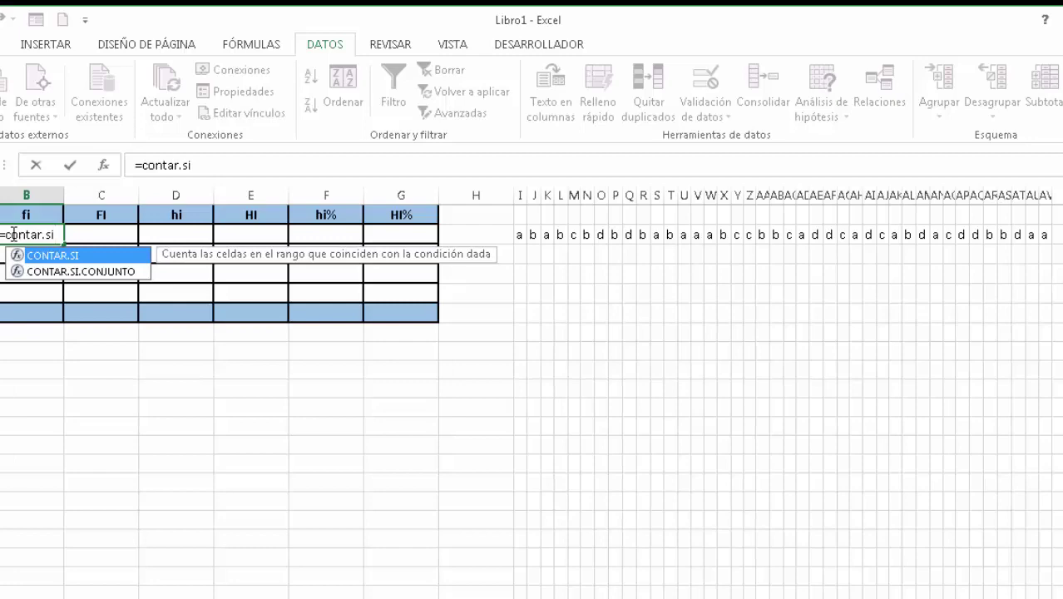
text(()
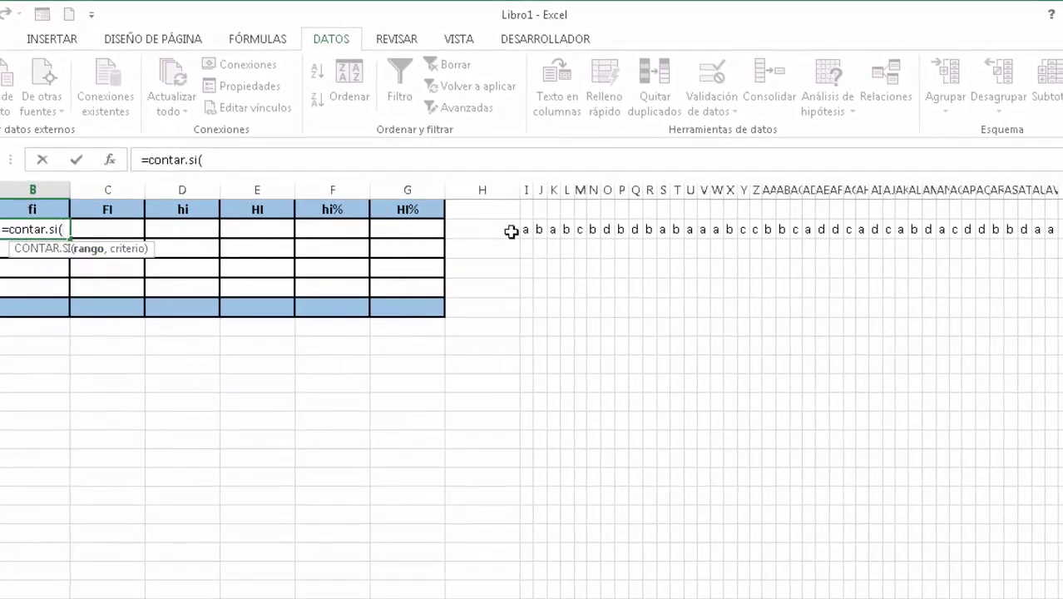
drag(524, 229, 1051, 227)
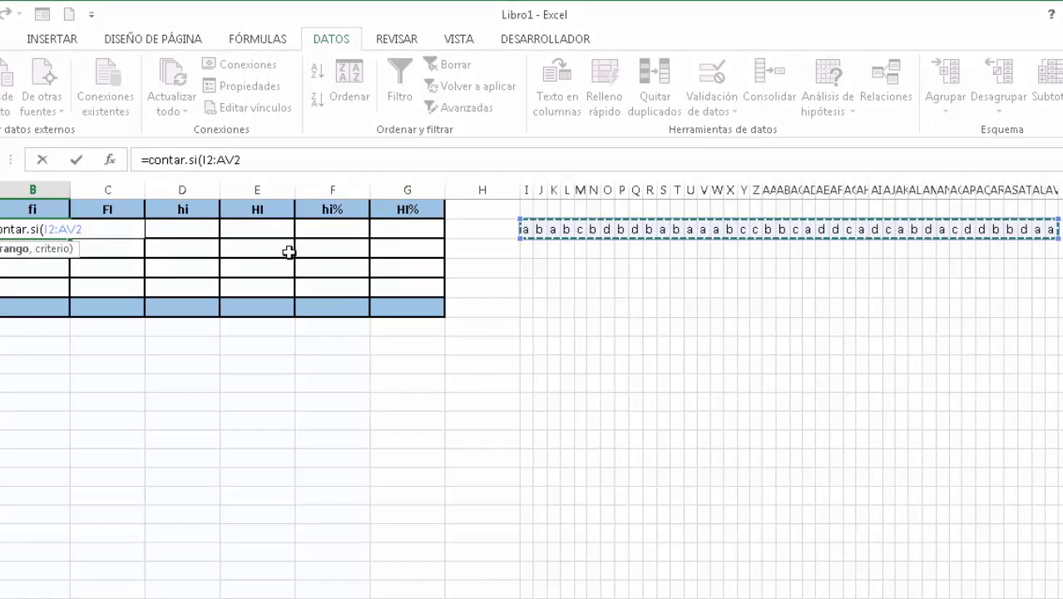
text(,)
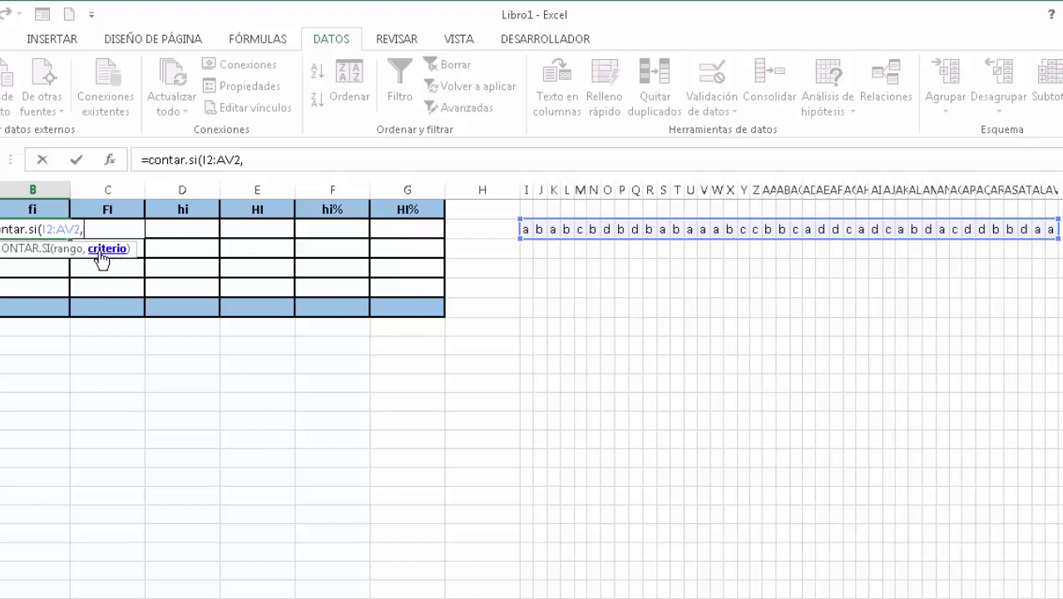
text(")
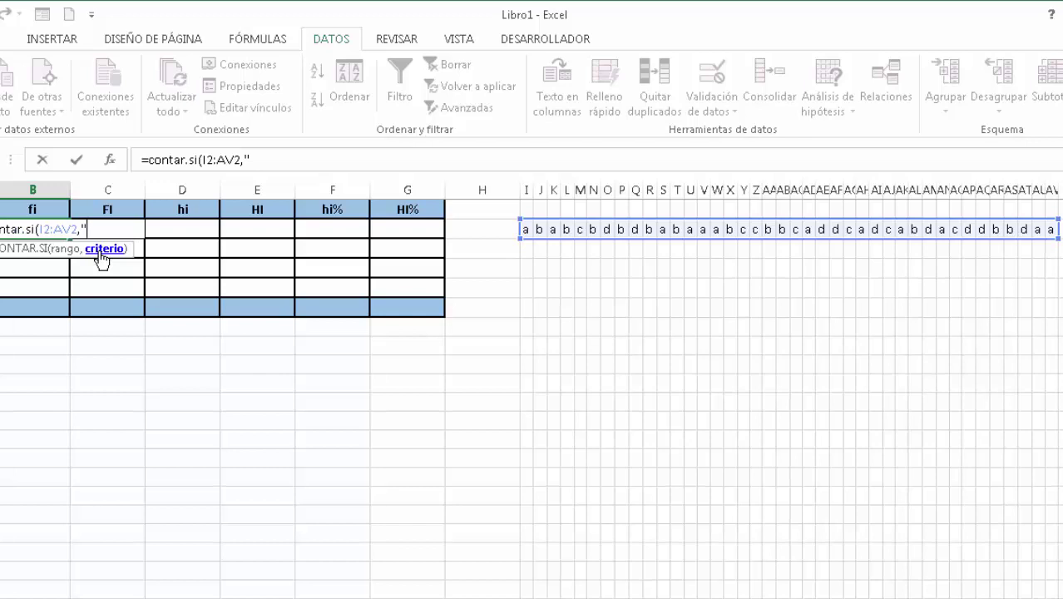
text(a)
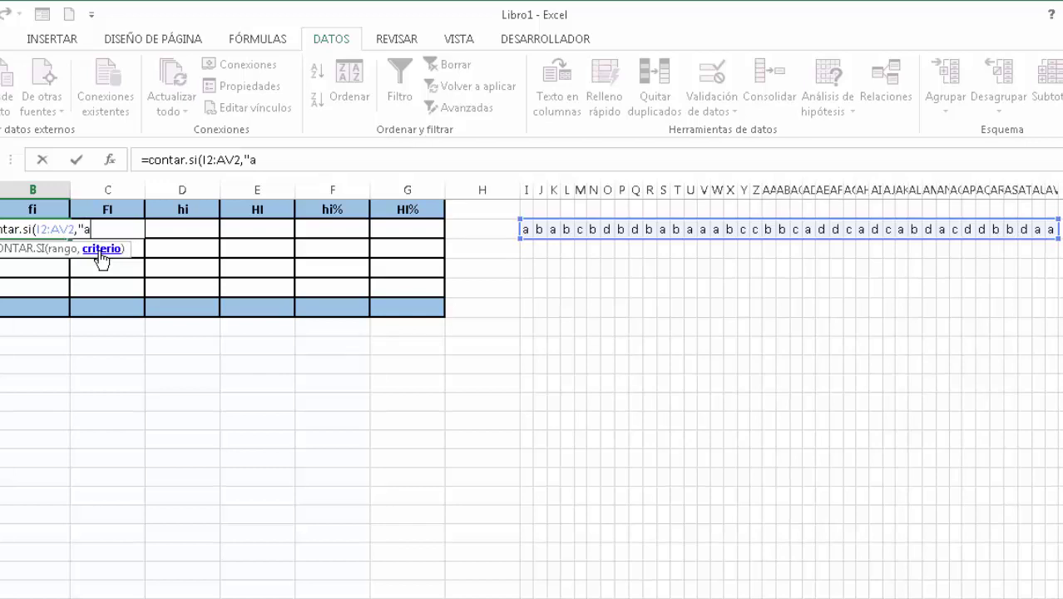
text(")
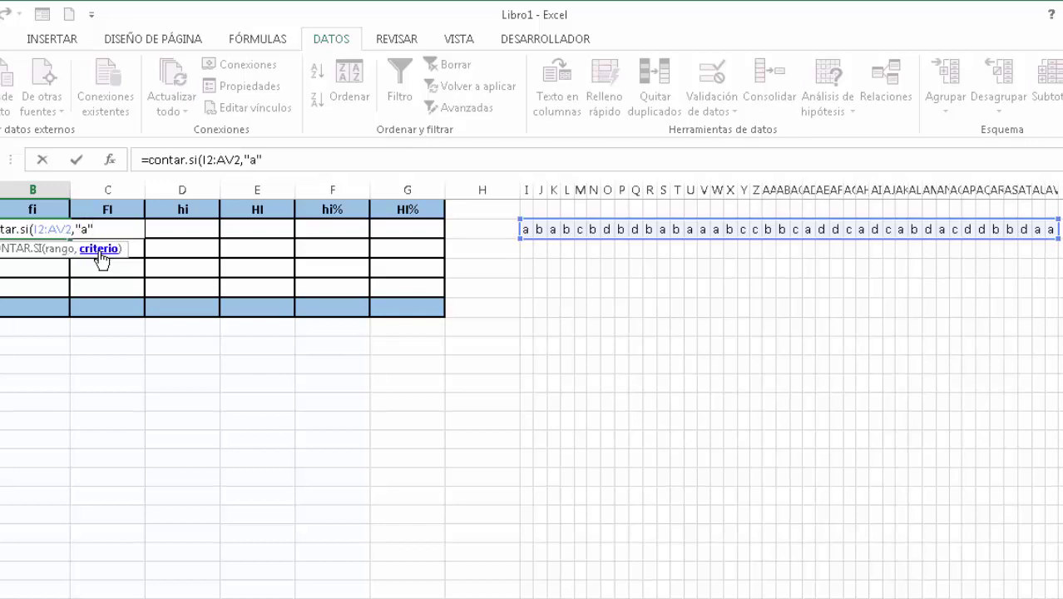
text())
key(Return)
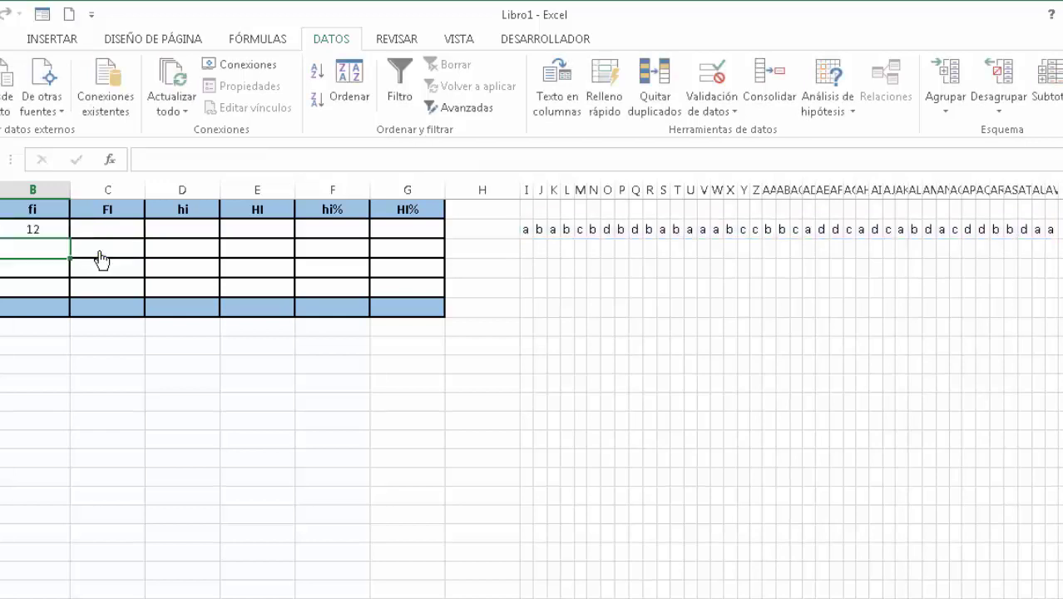
click(35, 231)
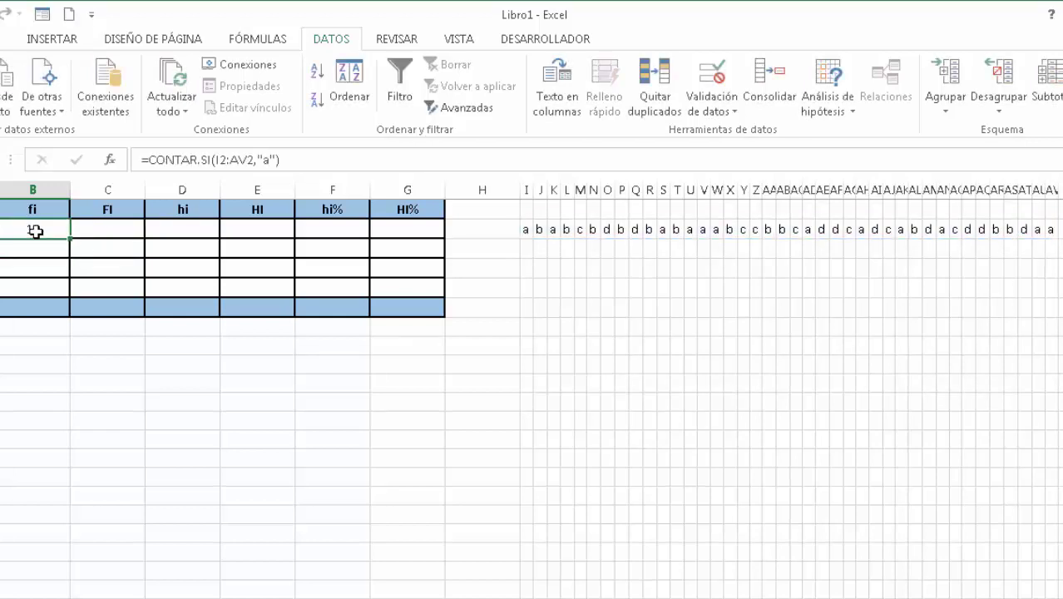
drag(526, 234, 1047, 228)
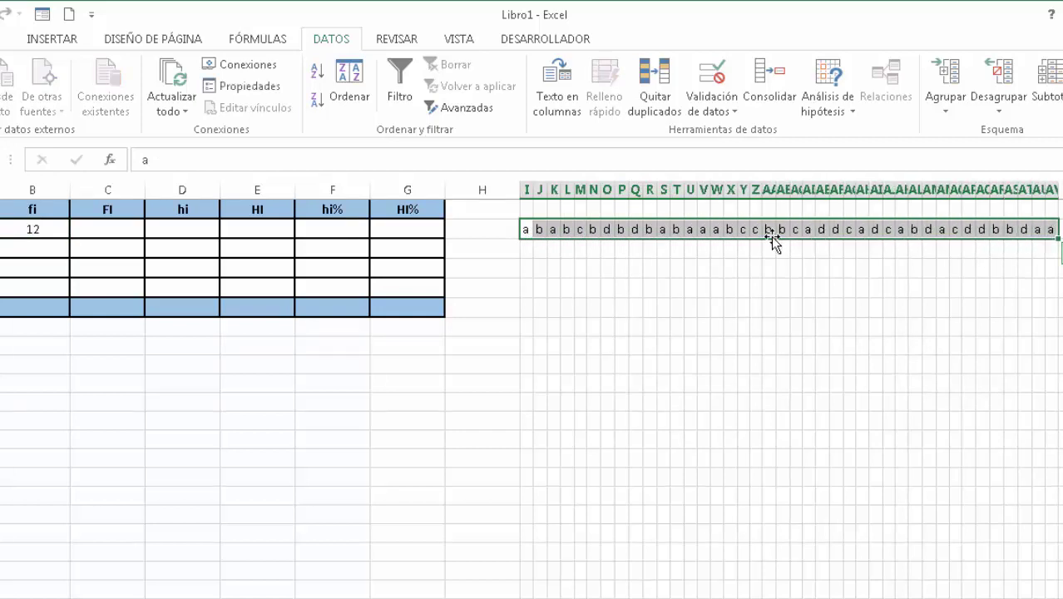
click(45, 249)
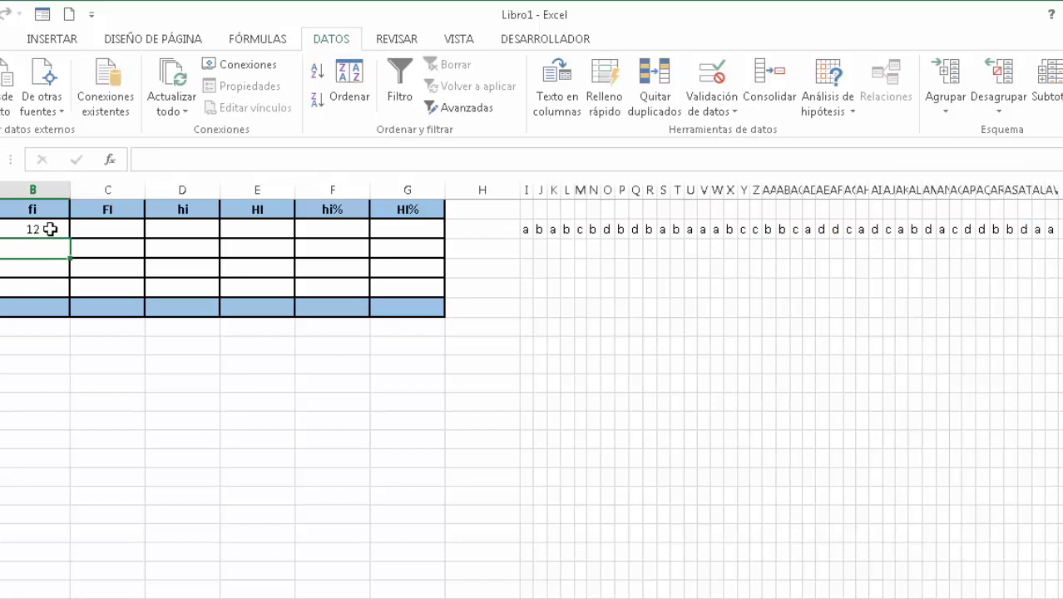
Make the response range in the B2 formula absolute so it reads =CONTAR.SI($I$2:$AV$2,"a")
click(26, 232)
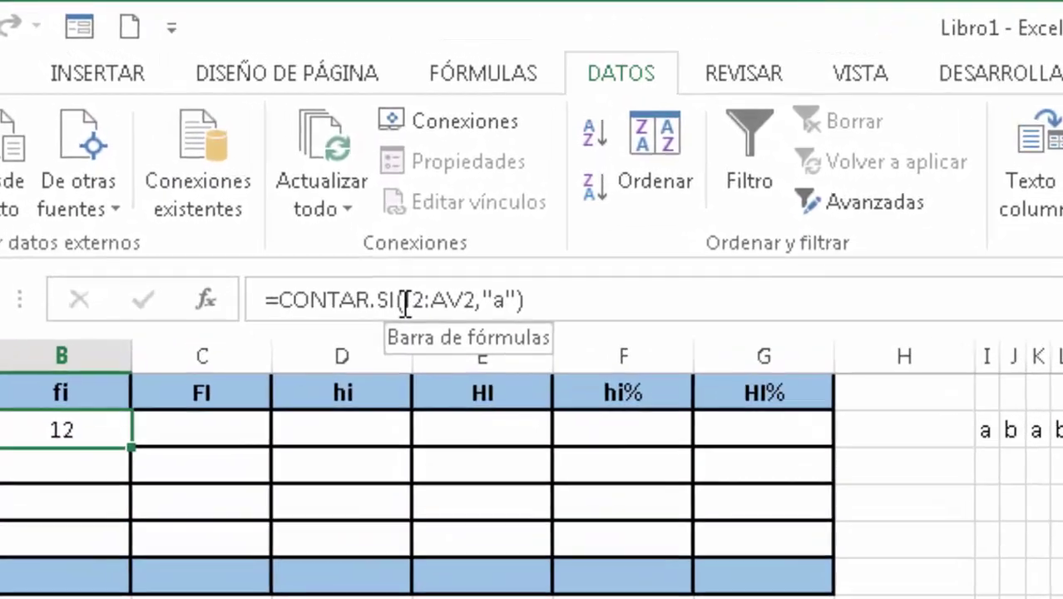
click(216, 158)
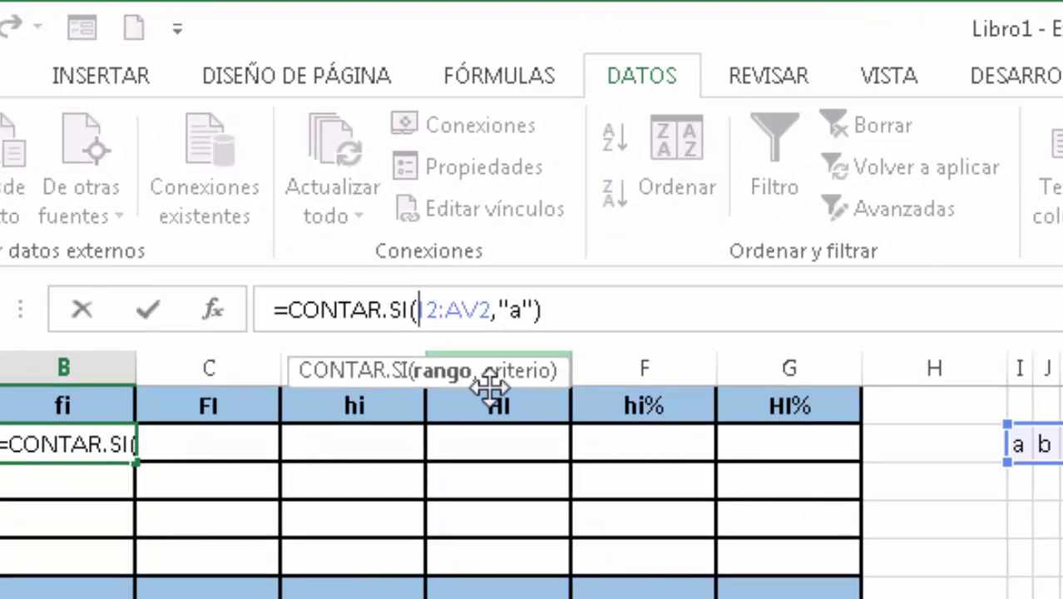
key(Right)
key(Right)
key(Right)
key(Right)
text($I)
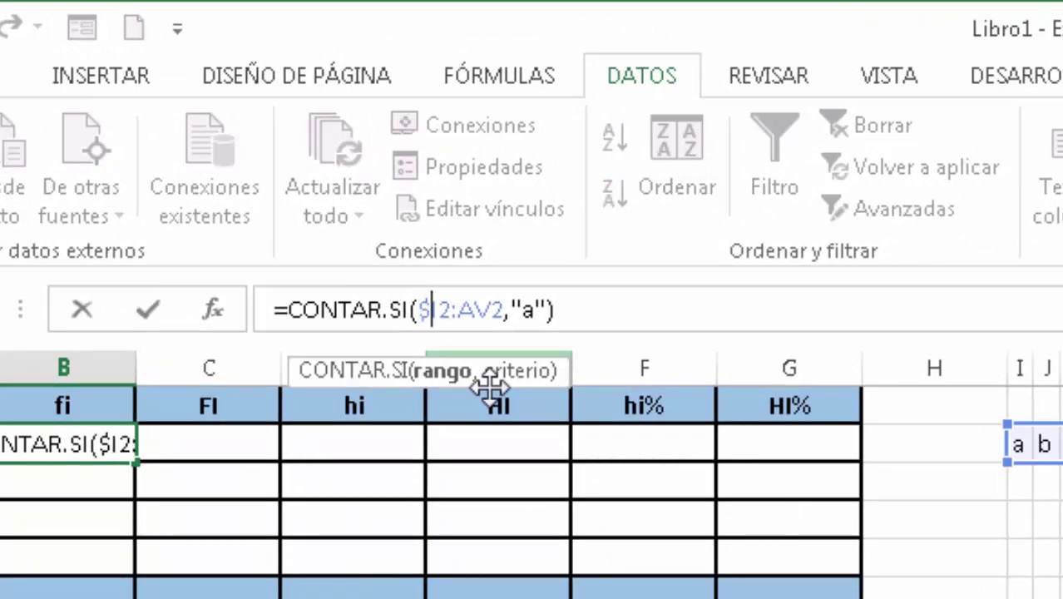
text($)
key(Right)
key(Right)
text($)
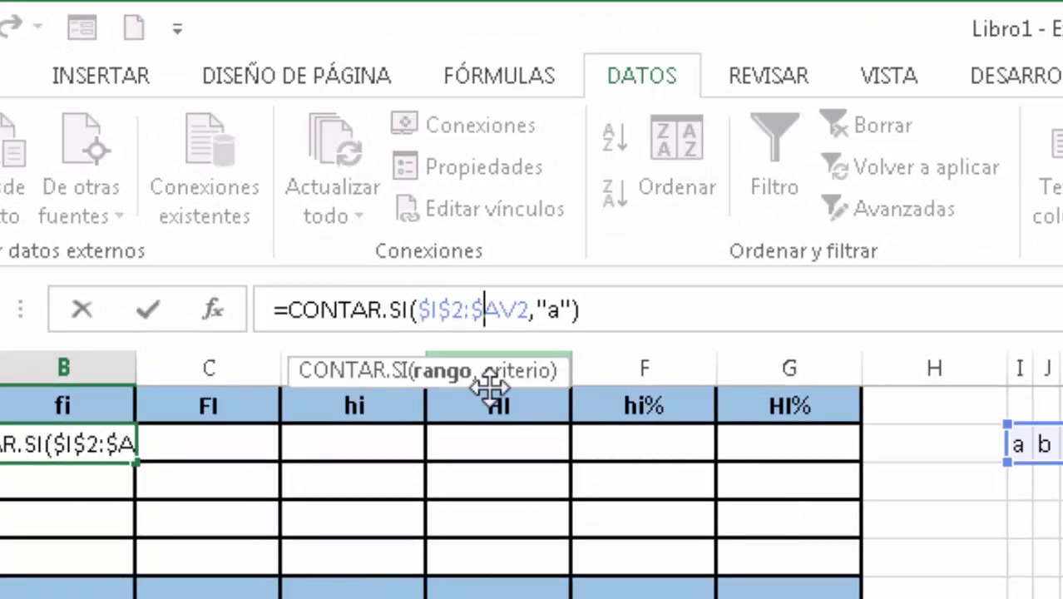
key(Right)
key(Right)
text($)
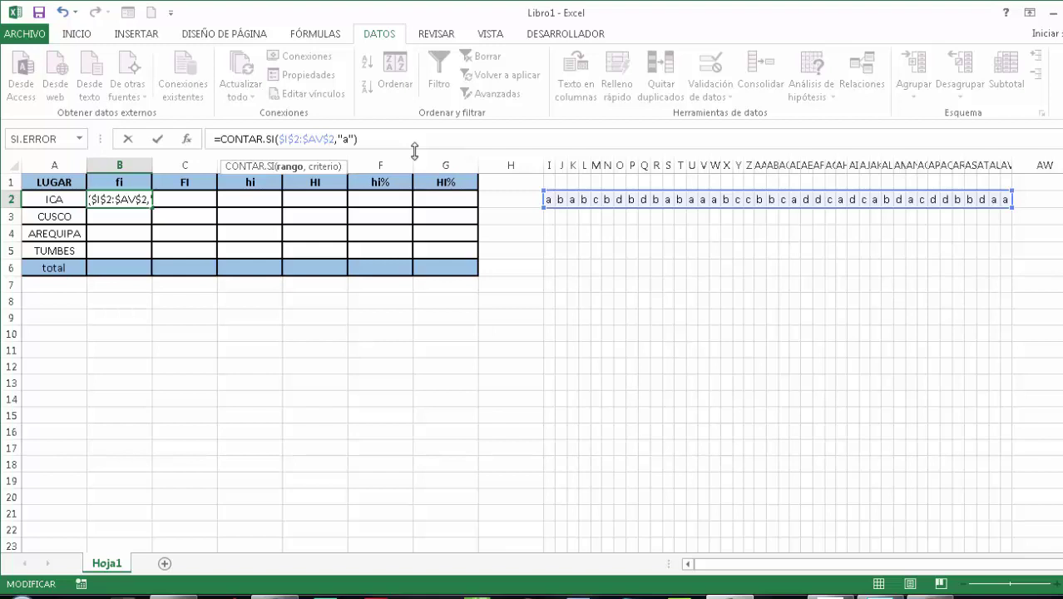
key(Return)
Copy the count formula from B2 down through B5 in the fi column
click(122, 200)
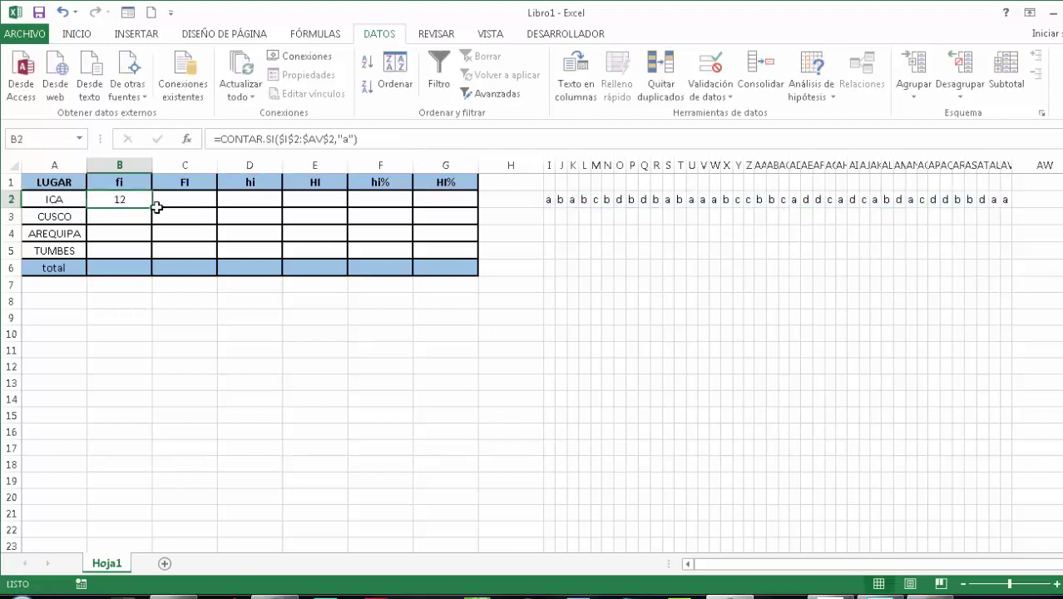
drag(152, 208, 151, 251)
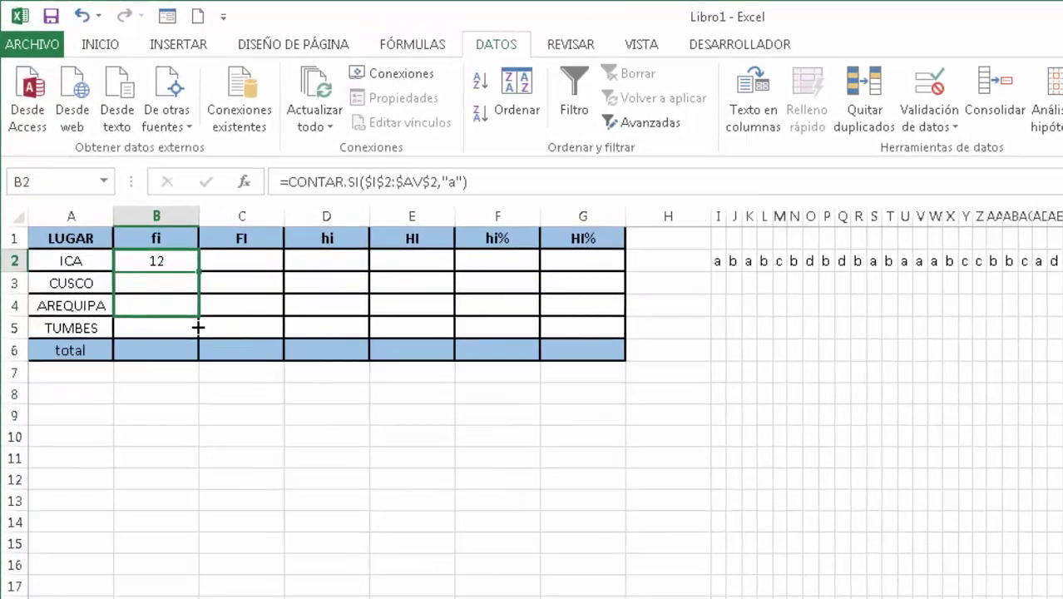
drag(198, 327, 198, 333)
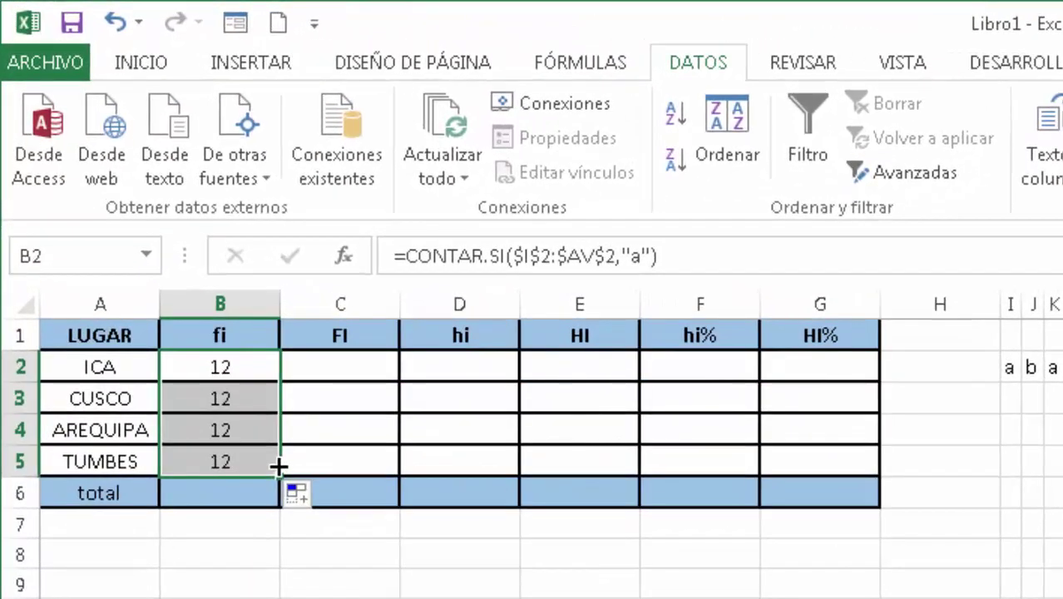
Change the counting criterion in the CUSCO formula in B3 to "b"
click(150, 284)
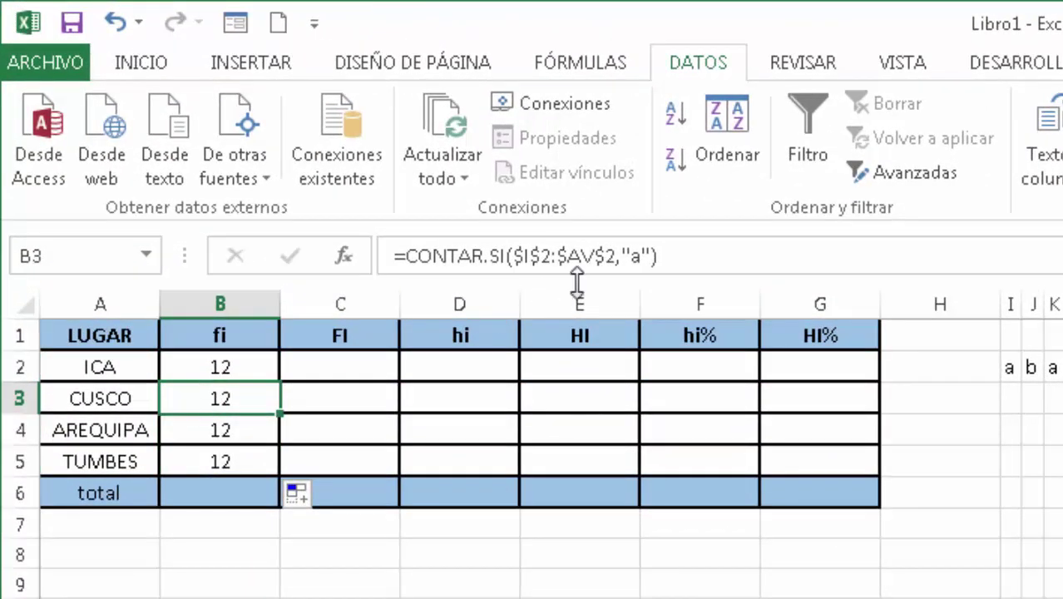
click(639, 258)
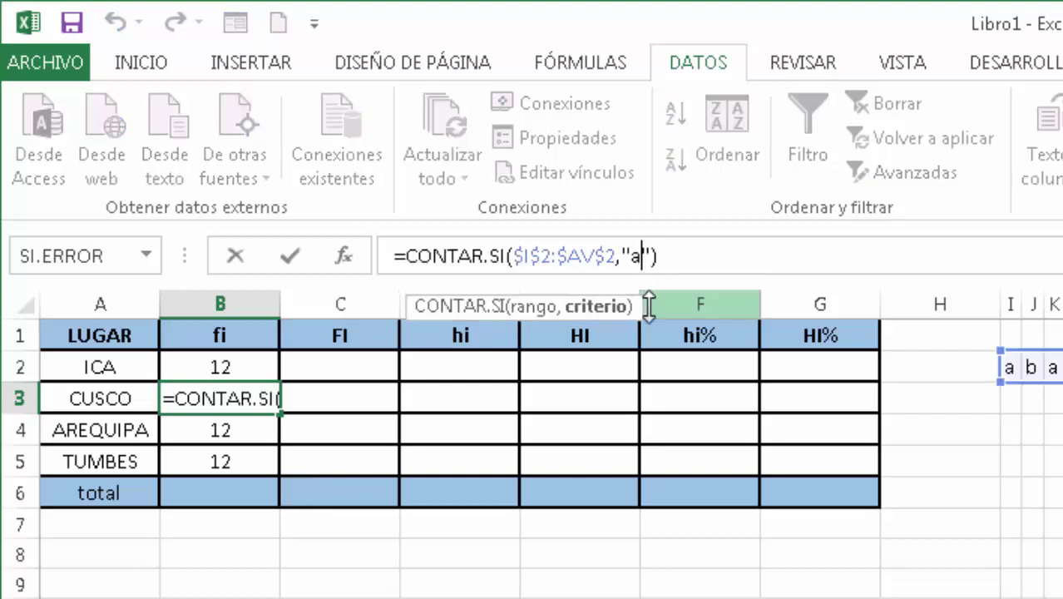
key(BackSpace)
text(b)
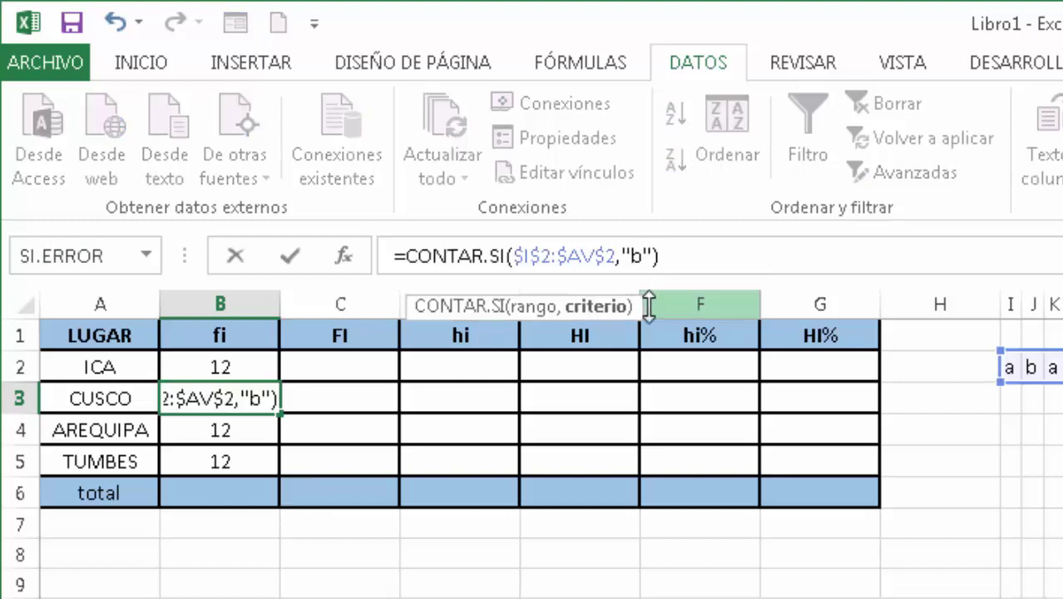
key(Return)
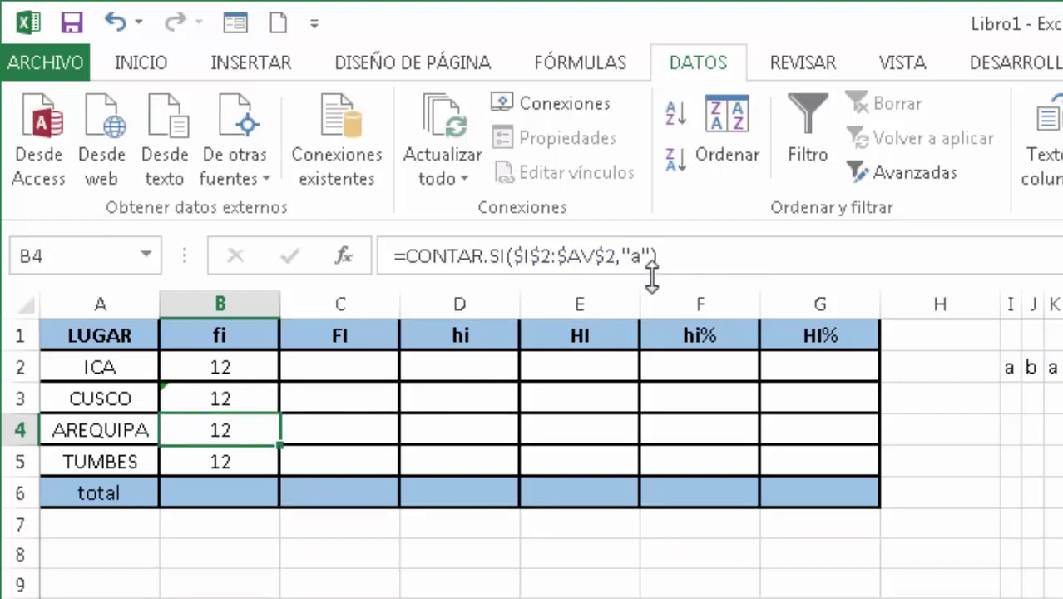
Change the counting criterion in the AREQUIPA formula in B4 to "c"
click(640, 256)
key(BackSpace)
text(c)
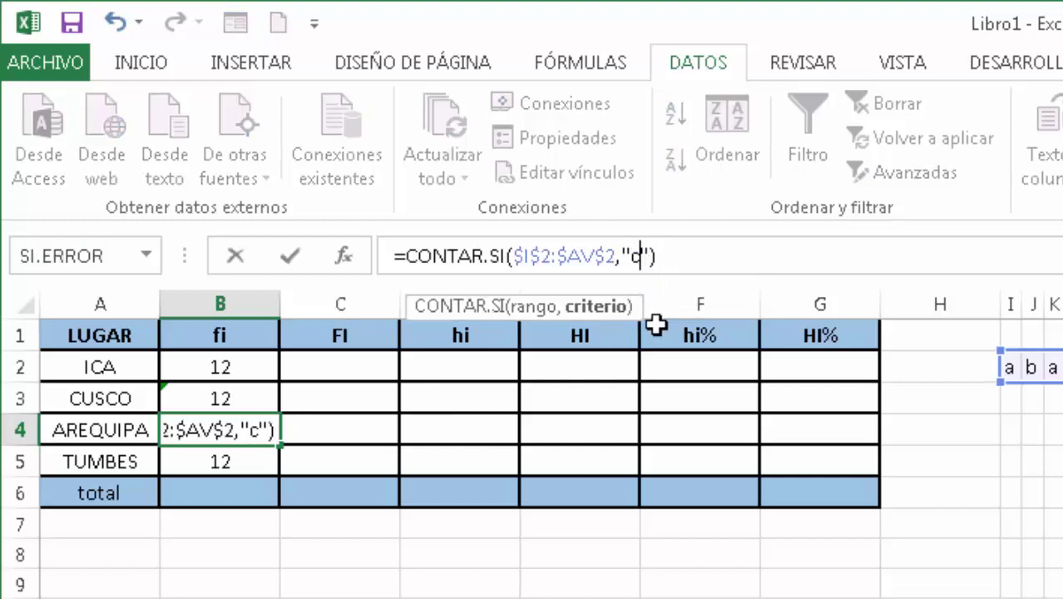
key(Return)
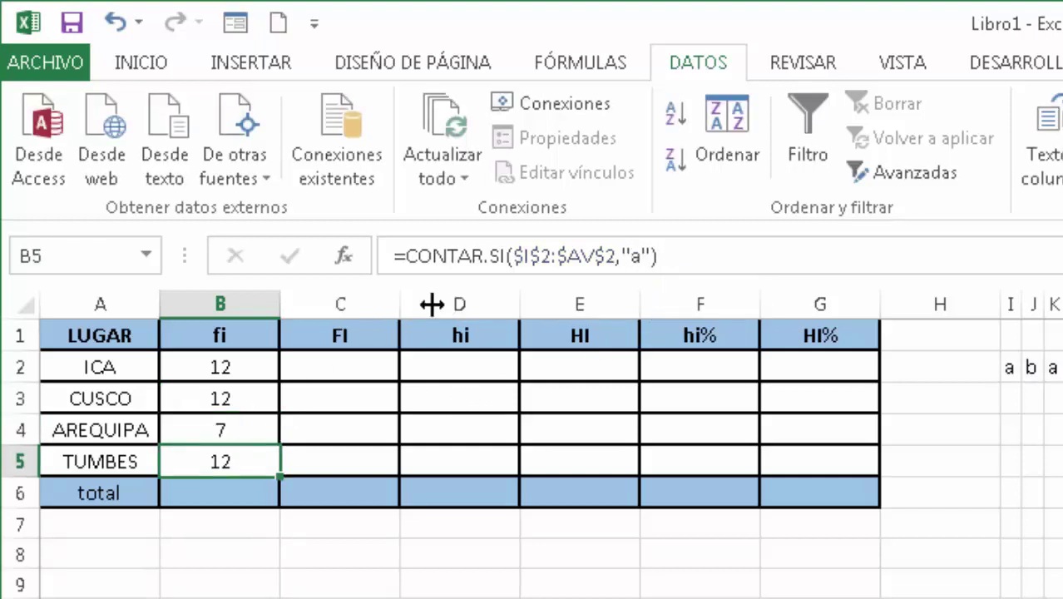
Change the counting criterion in the TUMBES formula in B5 to "d"
click(639, 256)
key(BackSpace)
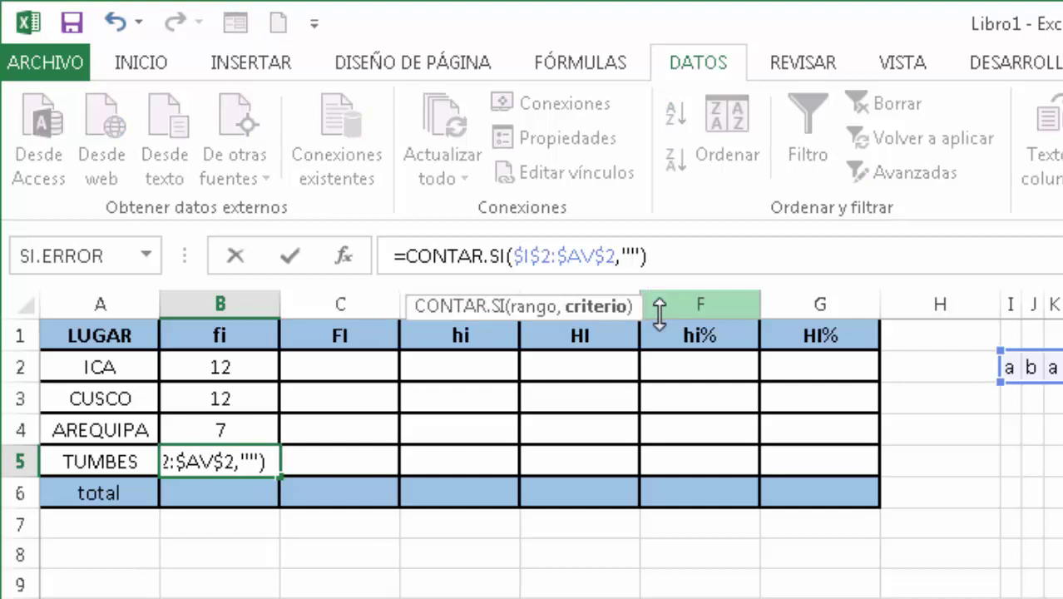
text(d)
key(Return)
key(Down)
key(Down)
key(Down)
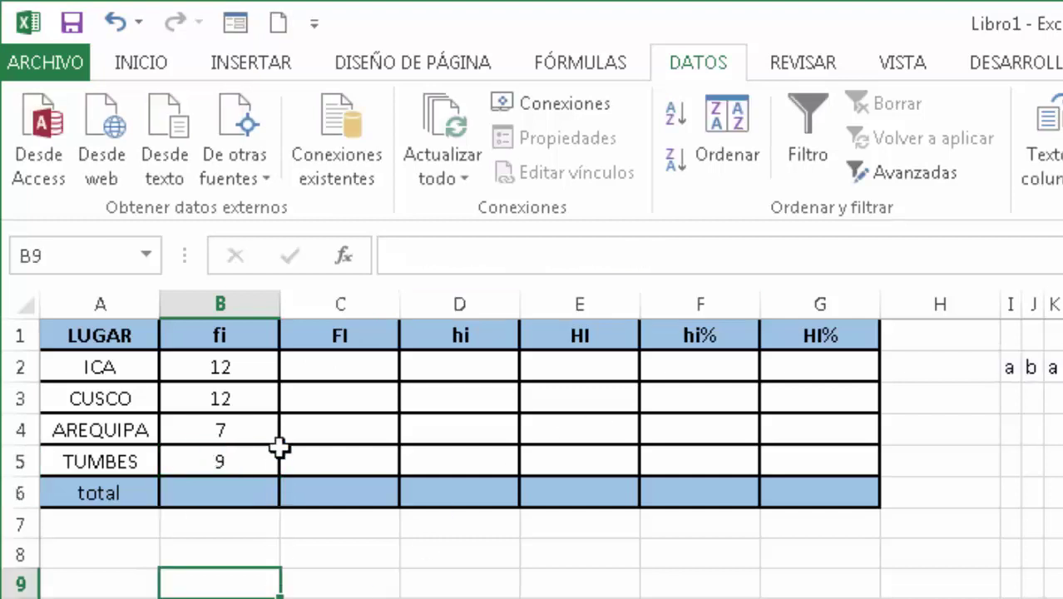
Enter a SUMA formula over B2:B5 in B6 to total the fi column
drag(247, 367, 244, 448)
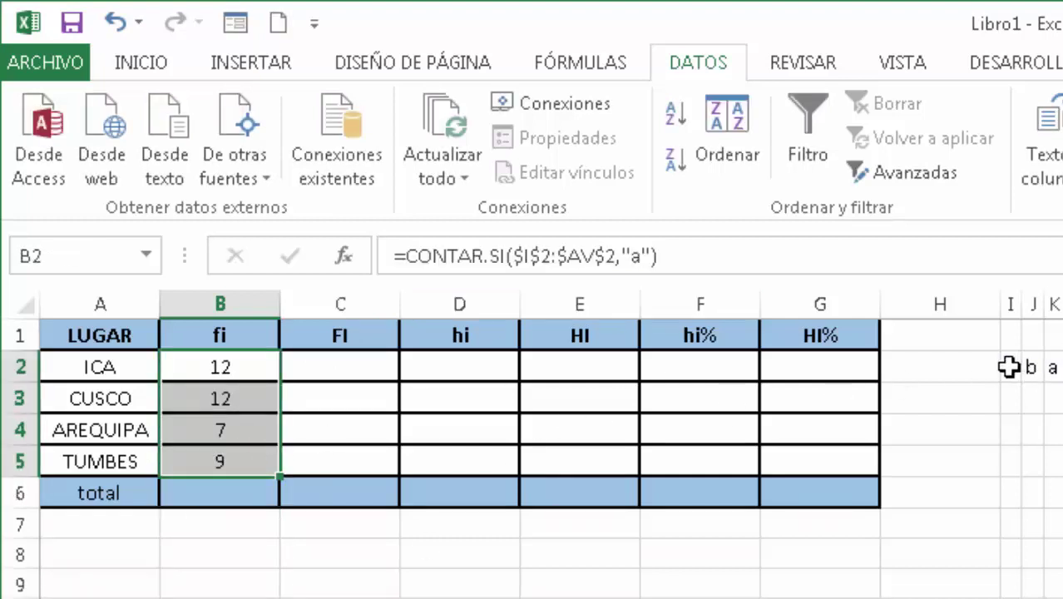
drag(1009, 367, 1062, 367)
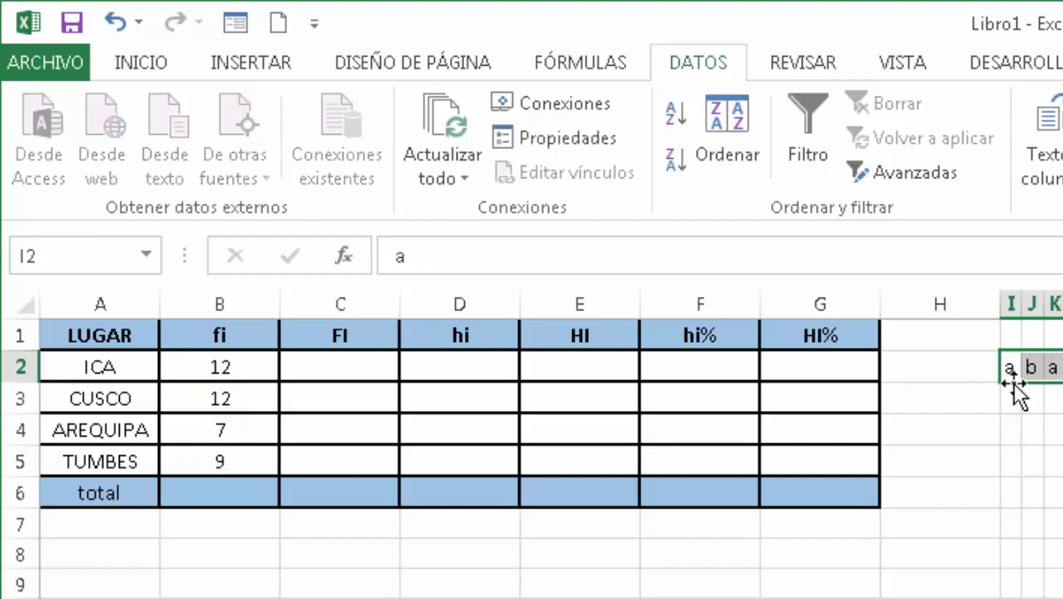
click(218, 493)
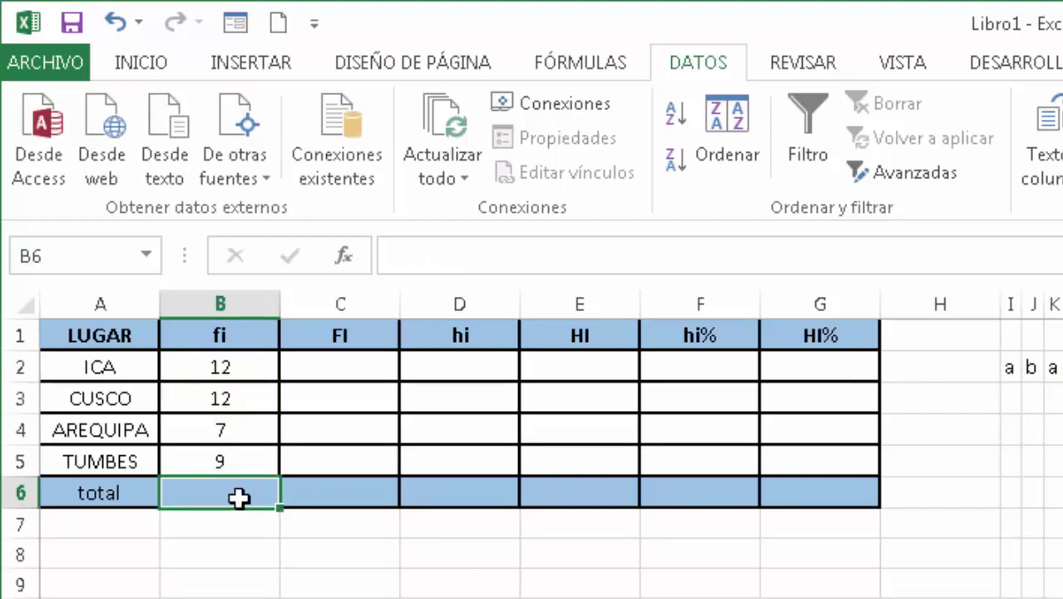
text(=su)
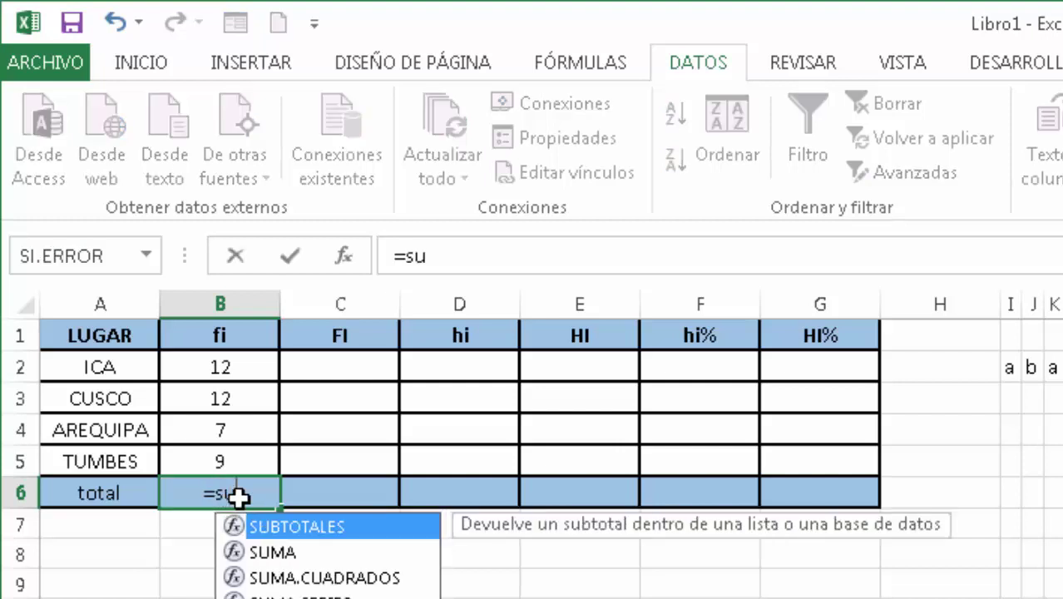
text(ma()
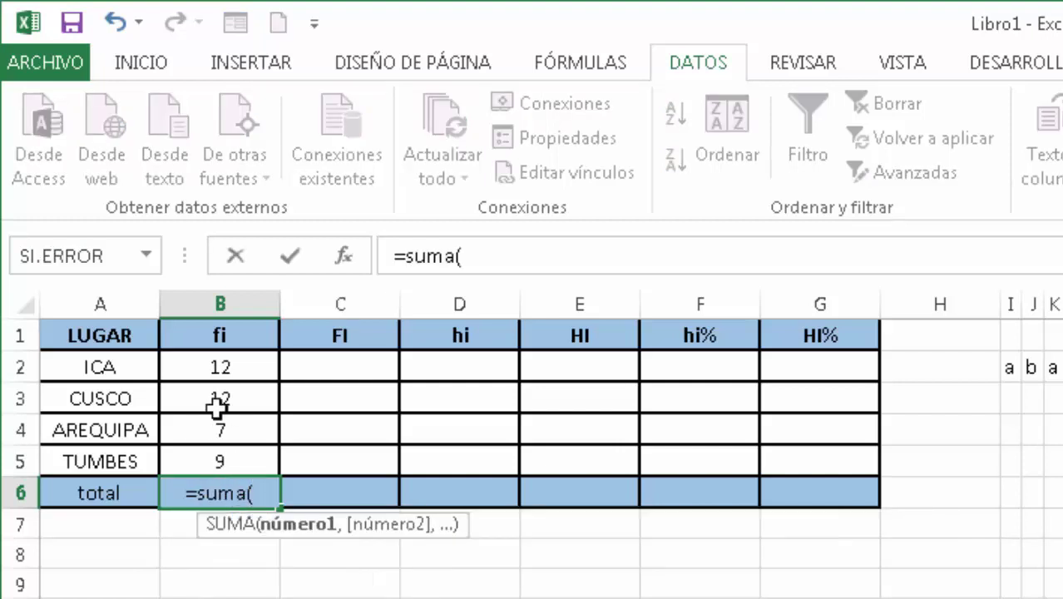
drag(216, 367, 215, 459)
key(Return)
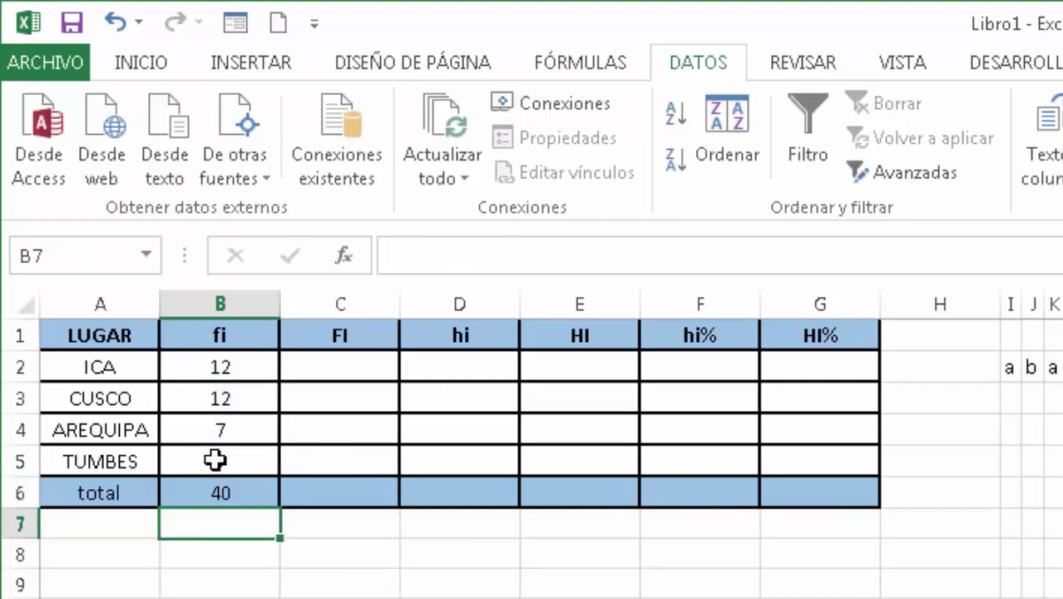
Enter =B2 in C2 as the first cumulative frequency for ICA in the FI column
click(333, 574)
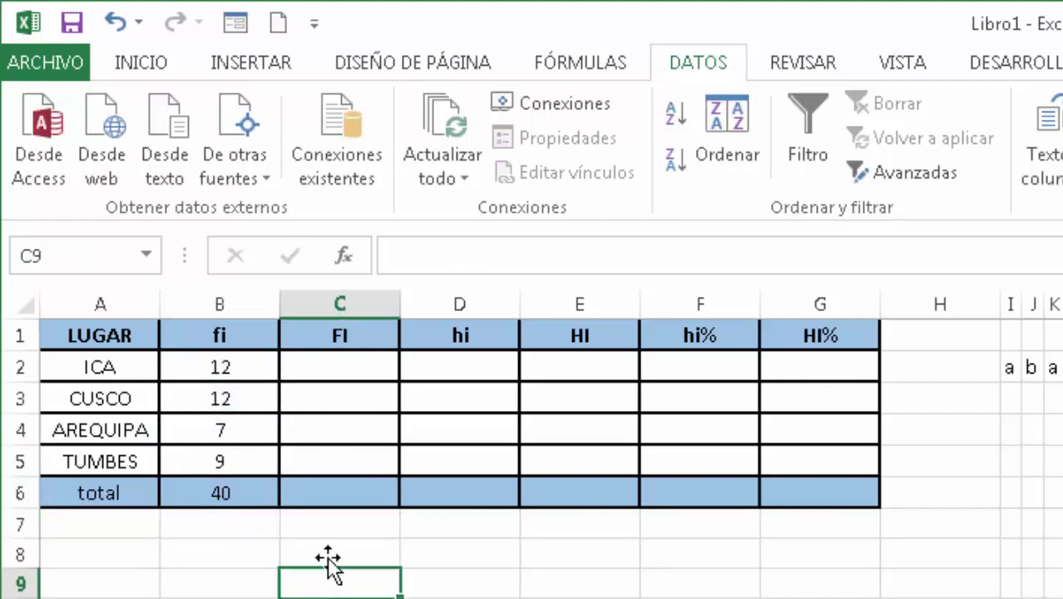
click(324, 368)
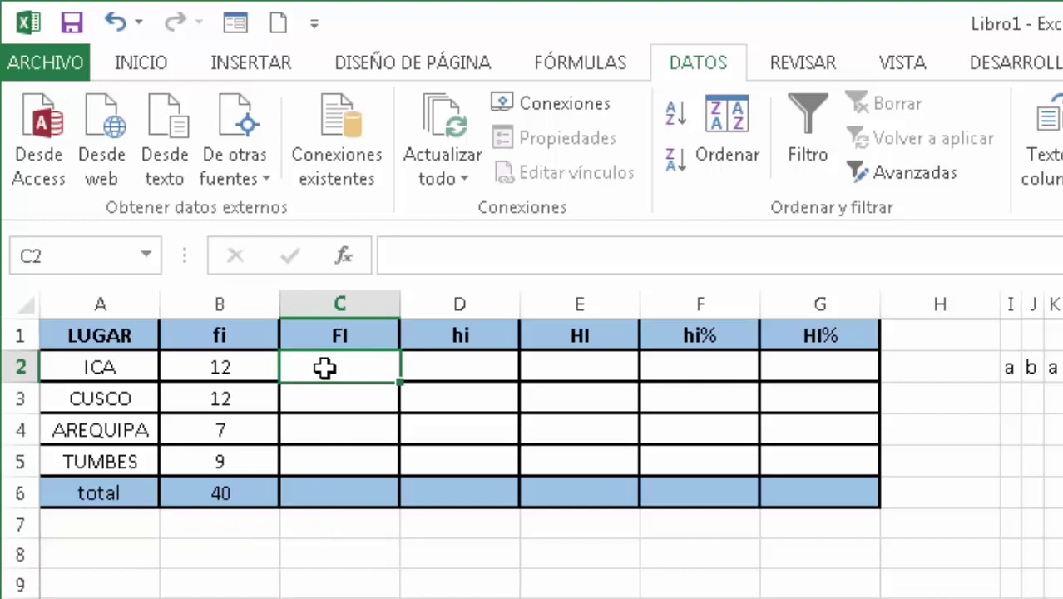
text(=)
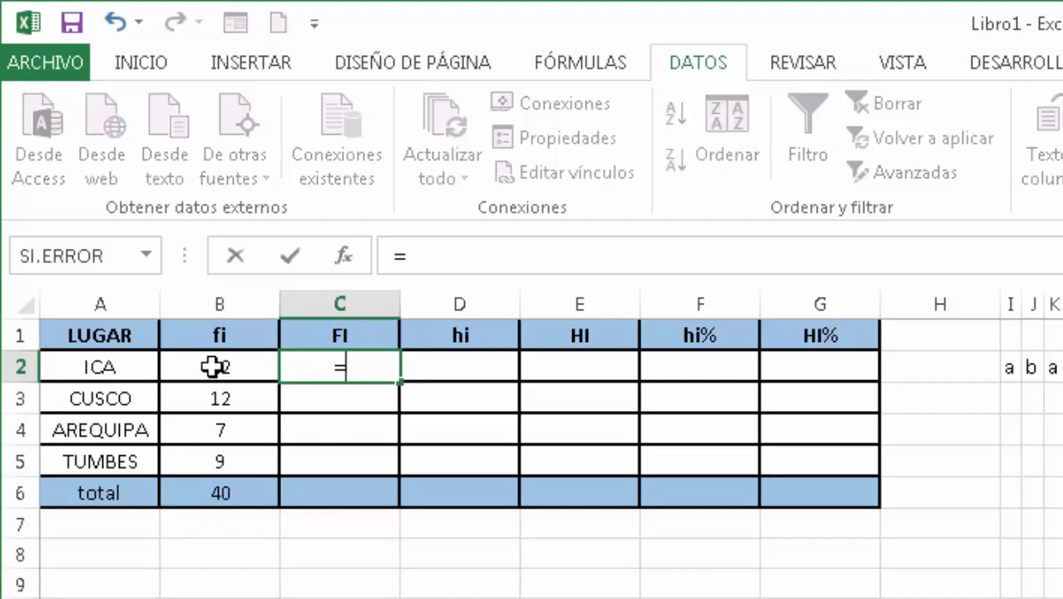
click(216, 366)
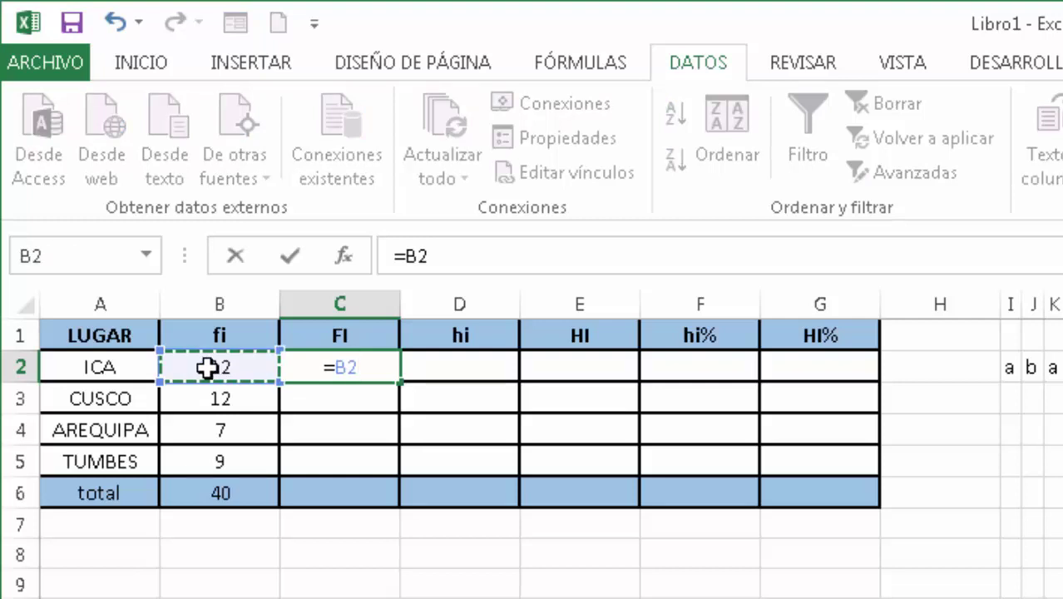
key(Return)
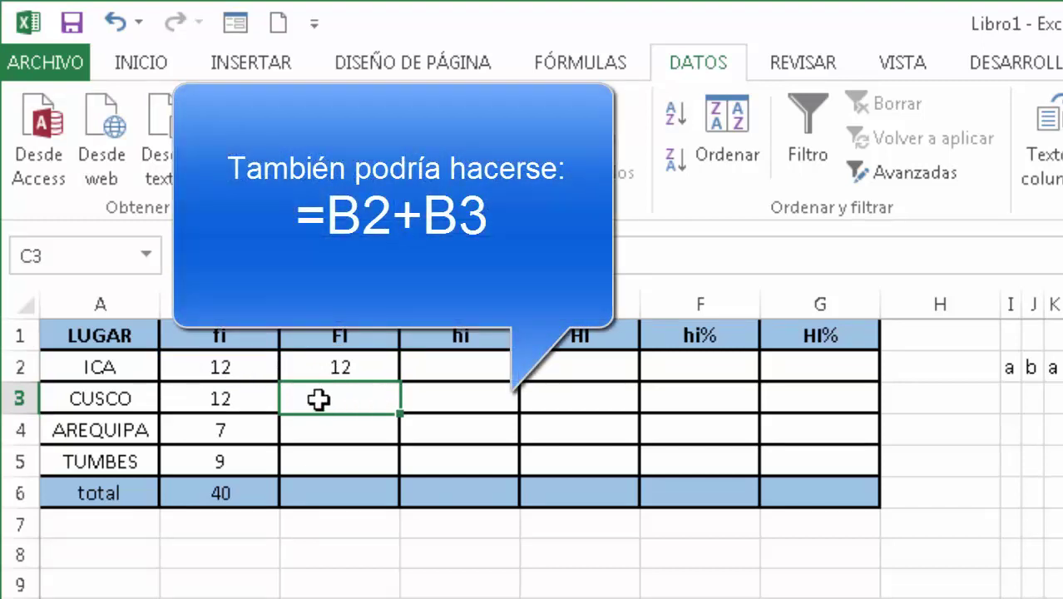
Enter the cumulative frequency formula =C2+B3 for CUSCO in C3
text(=)
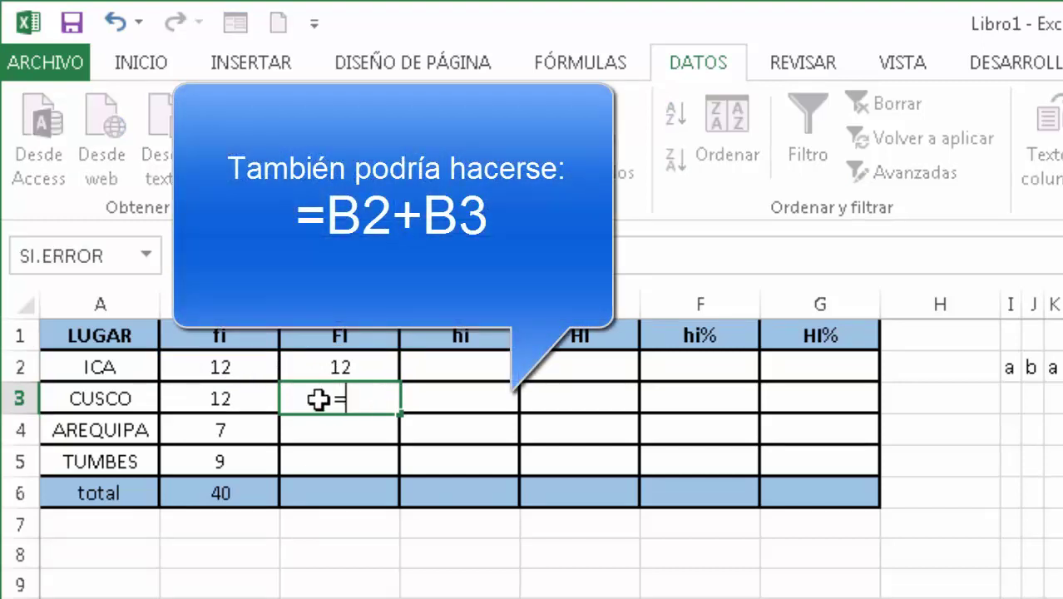
click(342, 365)
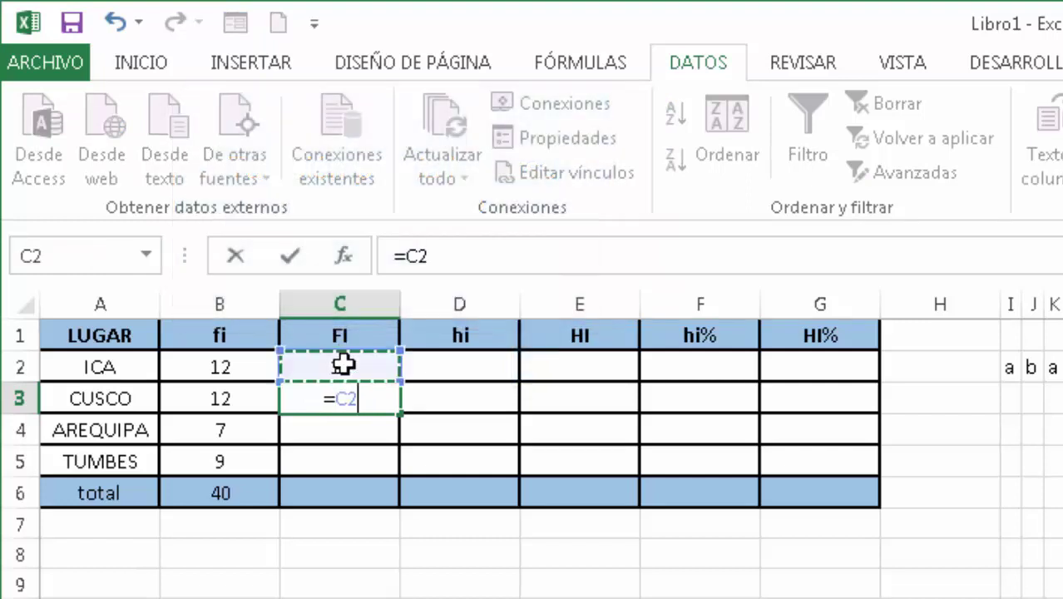
text(+)
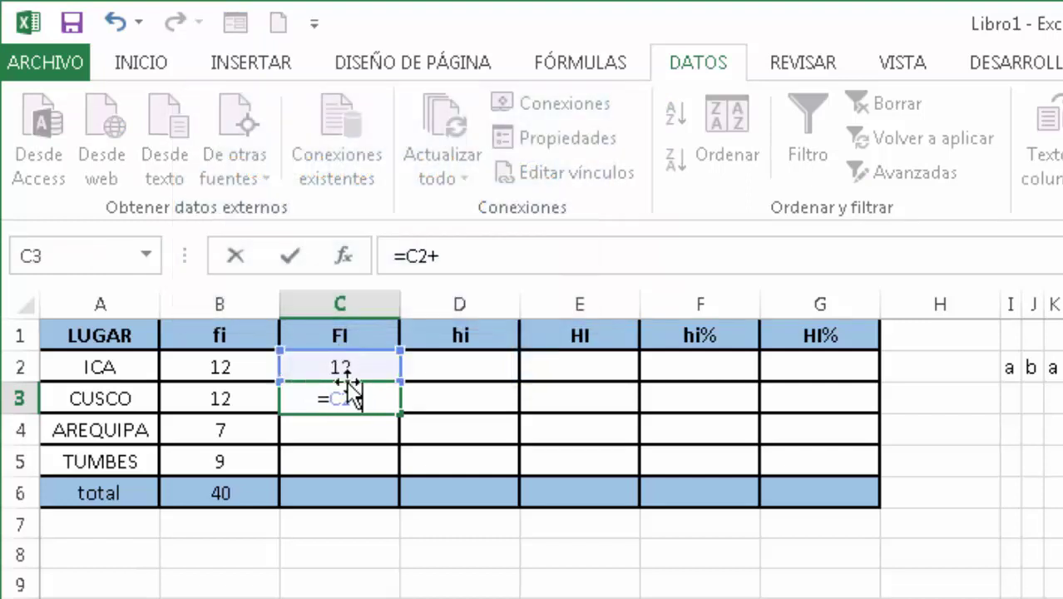
click(222, 397)
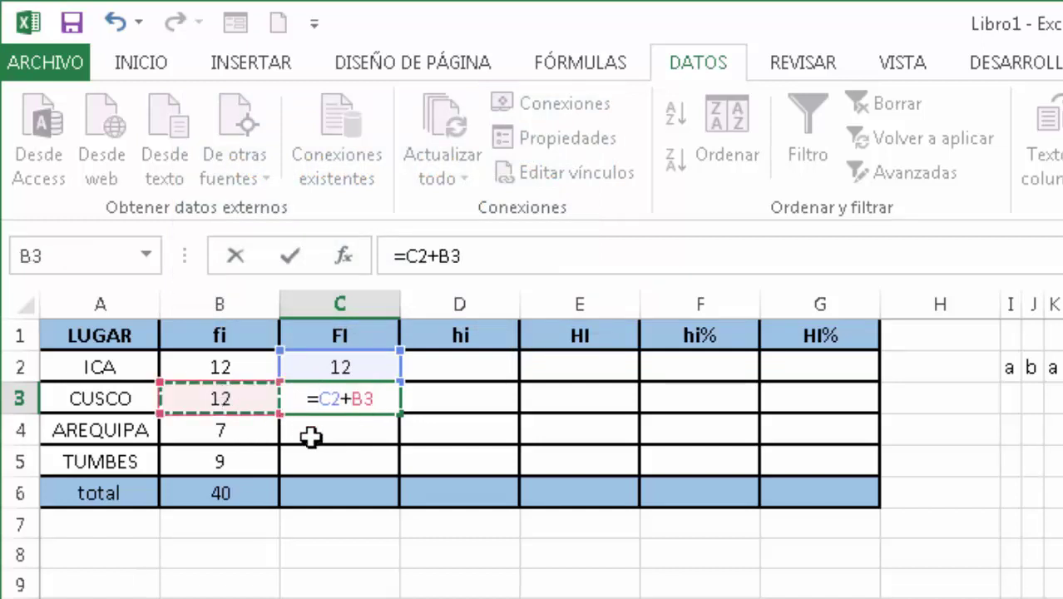
key(Return)
Examine the fi and FI cells that the cumulative formula in C3 adds and those needed for AREQUIPA in C4
click(343, 397)
click(342, 363)
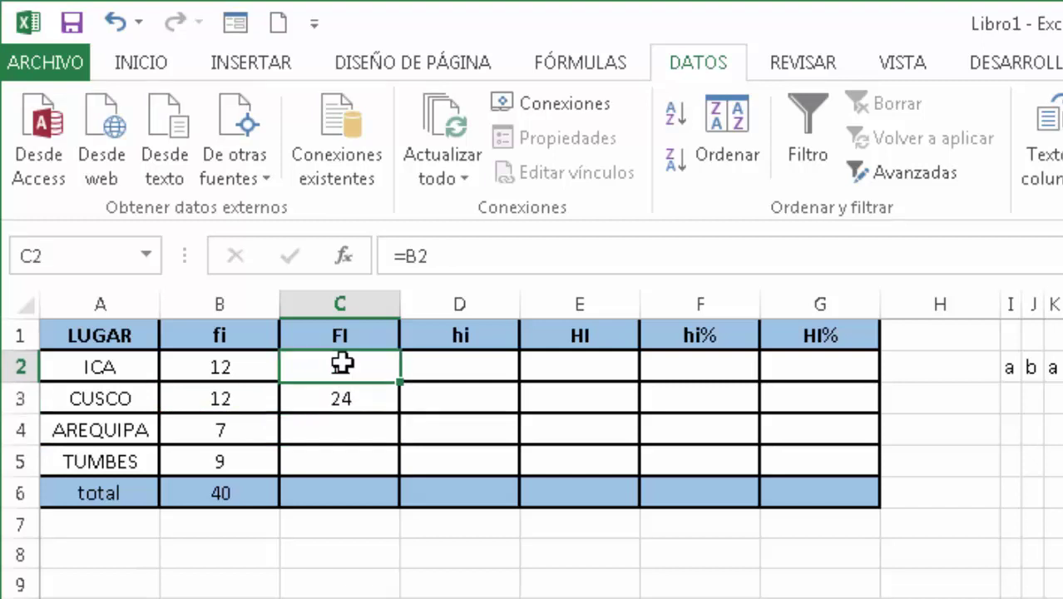
click(223, 388)
click(301, 360)
click(239, 398)
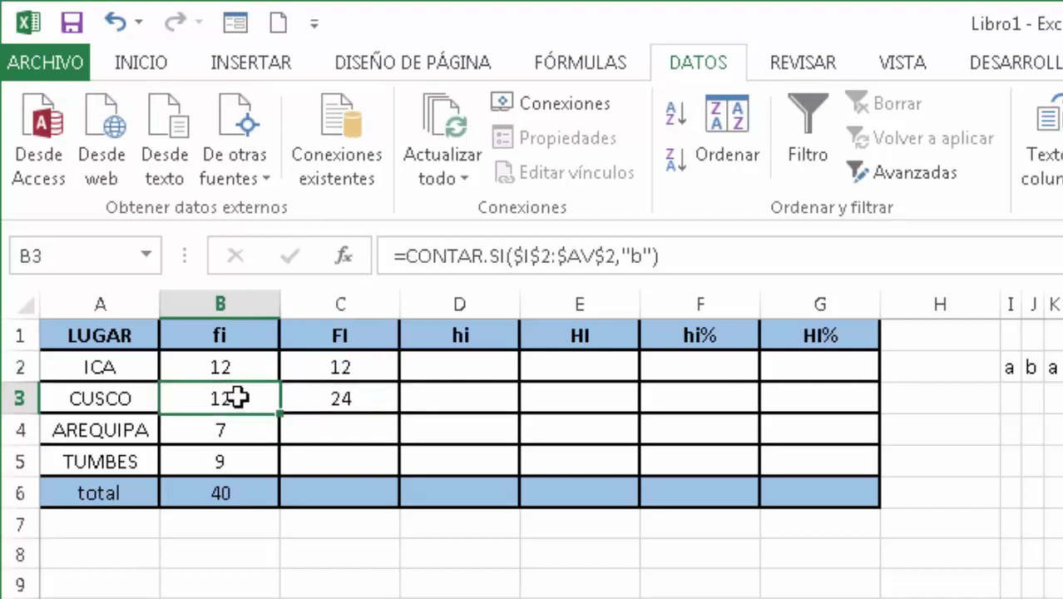
click(301, 398)
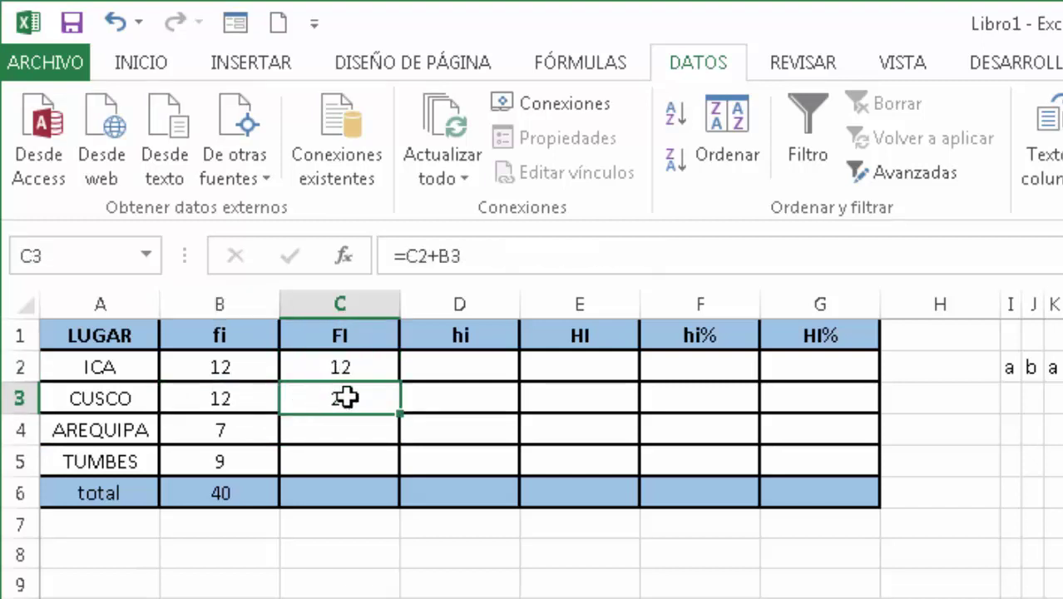
click(332, 429)
click(337, 403)
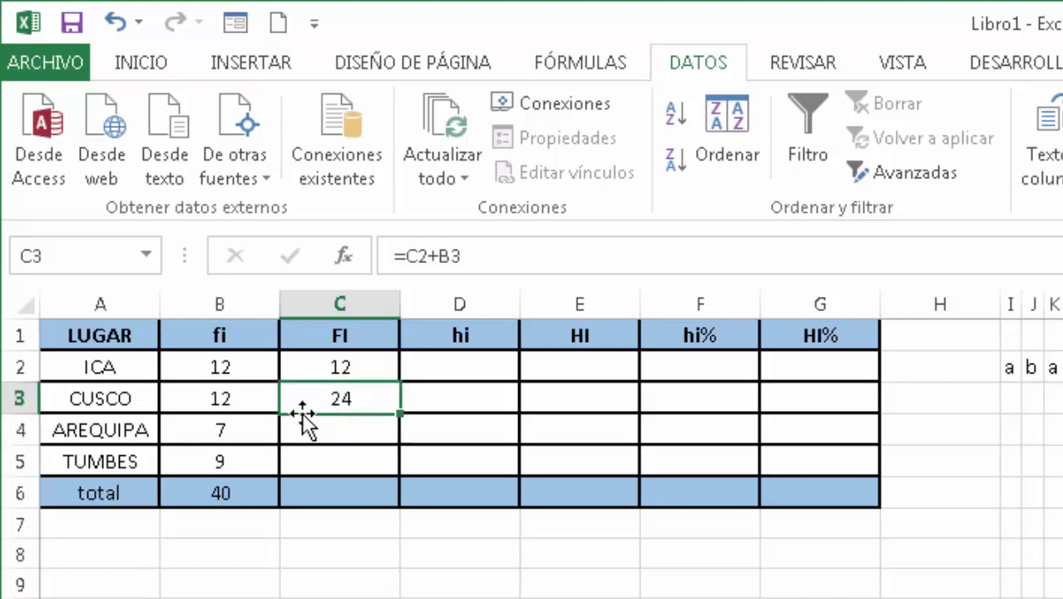
click(247, 430)
Copy the cumulative formula from C3 down through C5 and check the cell references in C4 and C5
click(332, 400)
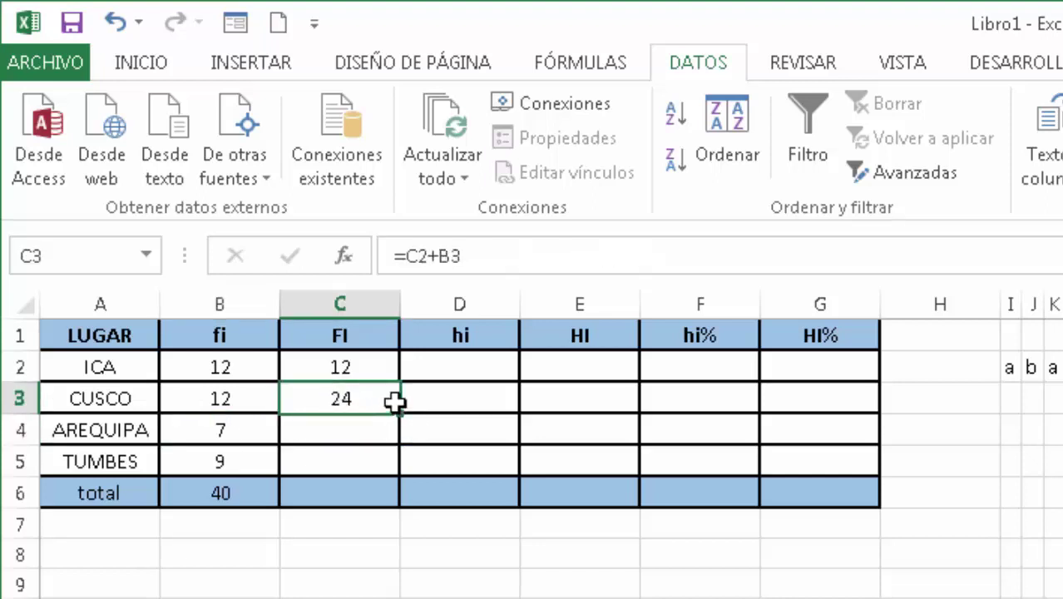
drag(400, 413, 400, 477)
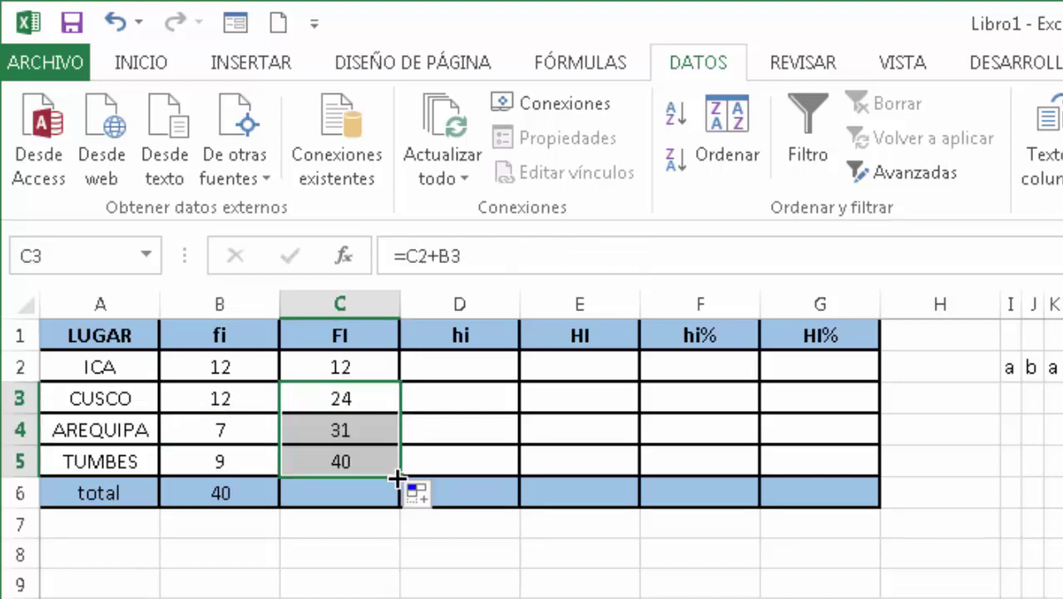
click(345, 396)
click(329, 429)
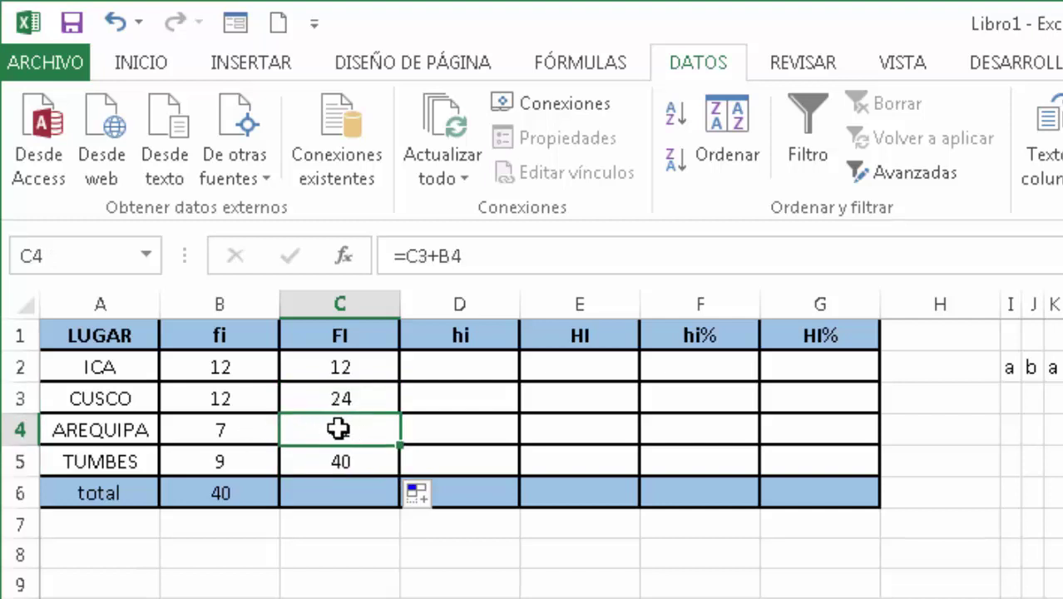
double_click(337, 428)
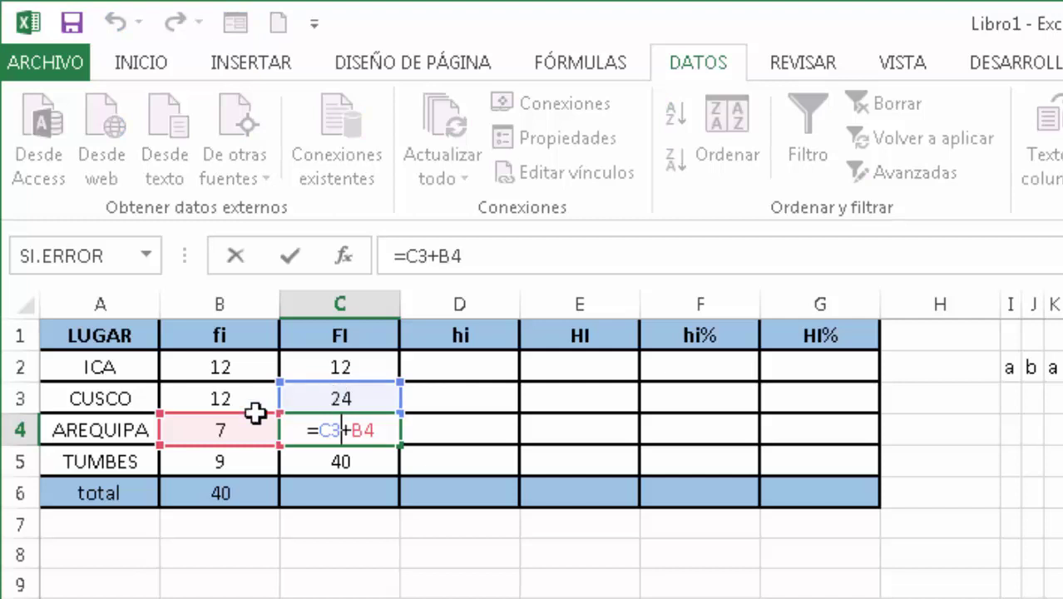
key(Return)
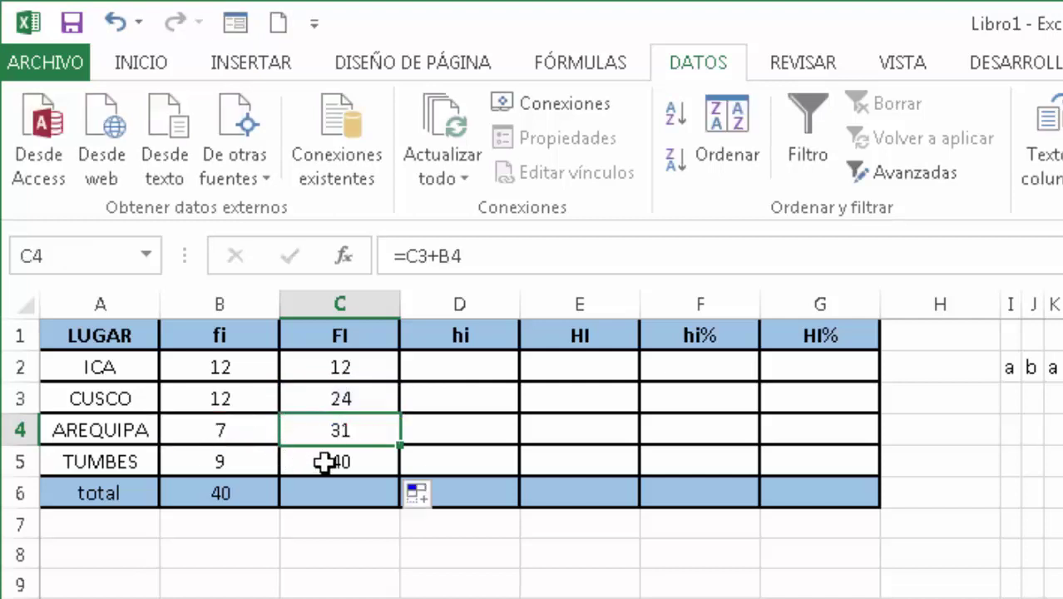
double_click(321, 462)
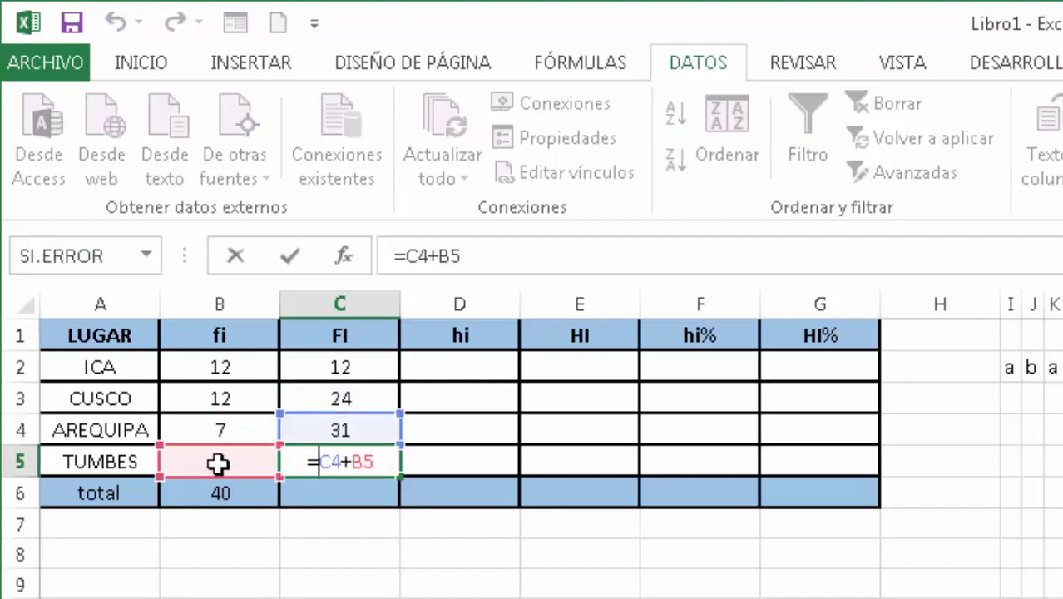
key(ctrl+Return)
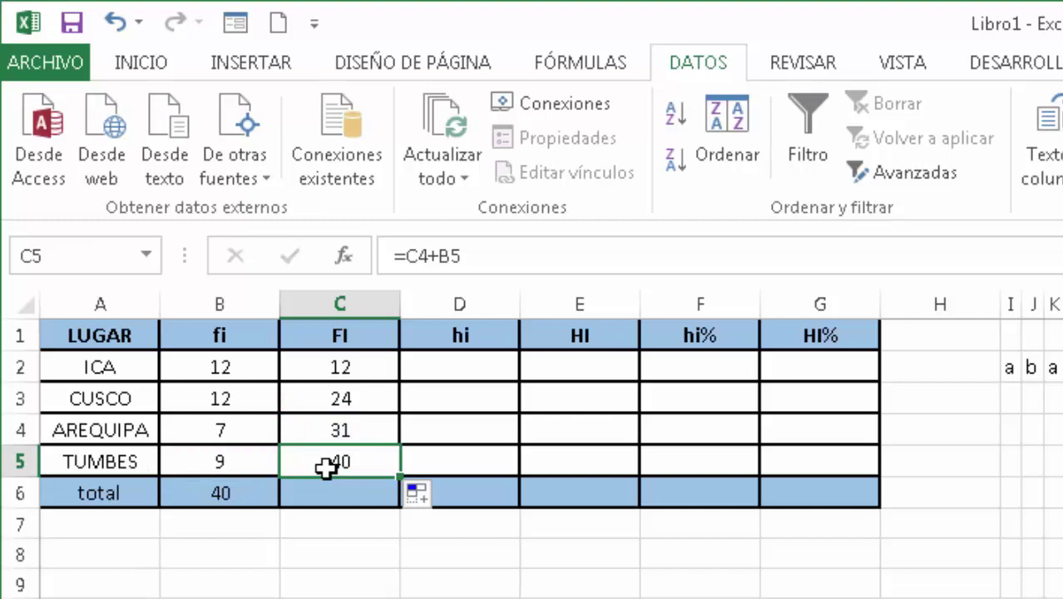
Enter the relative frequency formula =B2/$B$6 for ICA in D2, with the total cell as an absolute reference
click(439, 368)
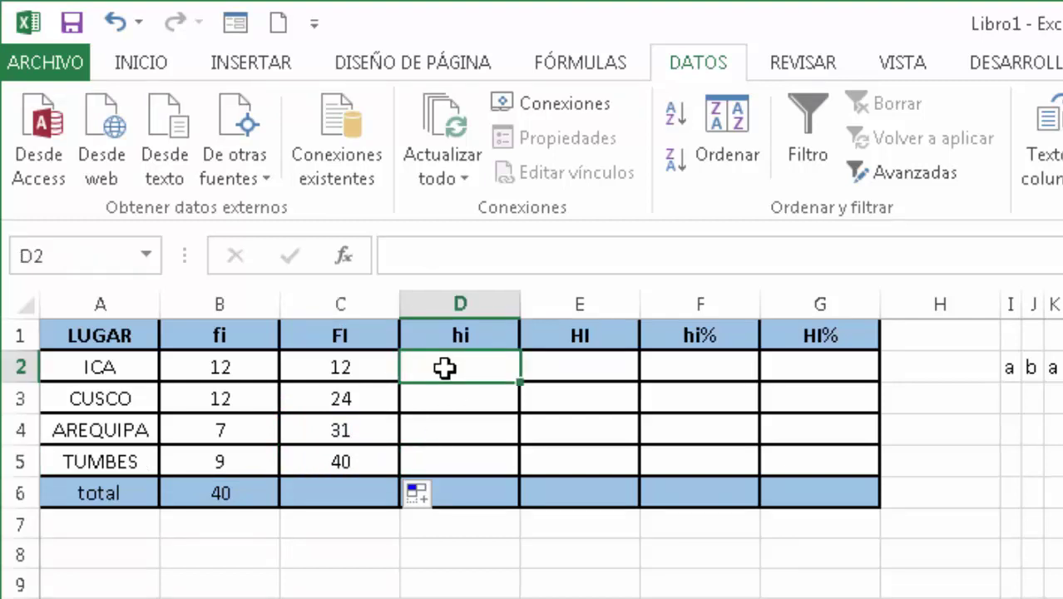
click(212, 368)
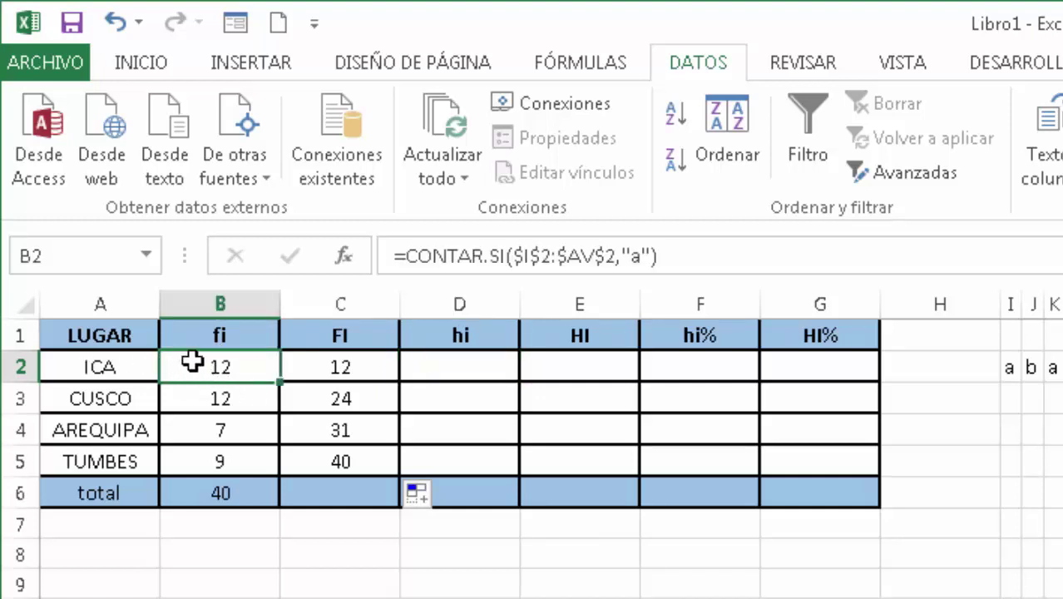
click(221, 493)
click(448, 376)
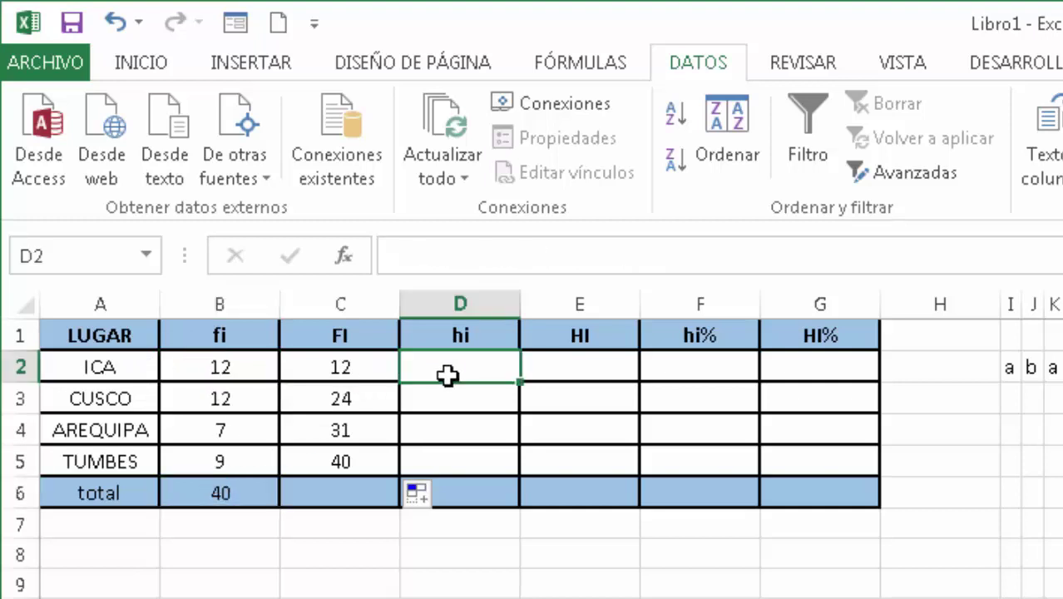
text(=)
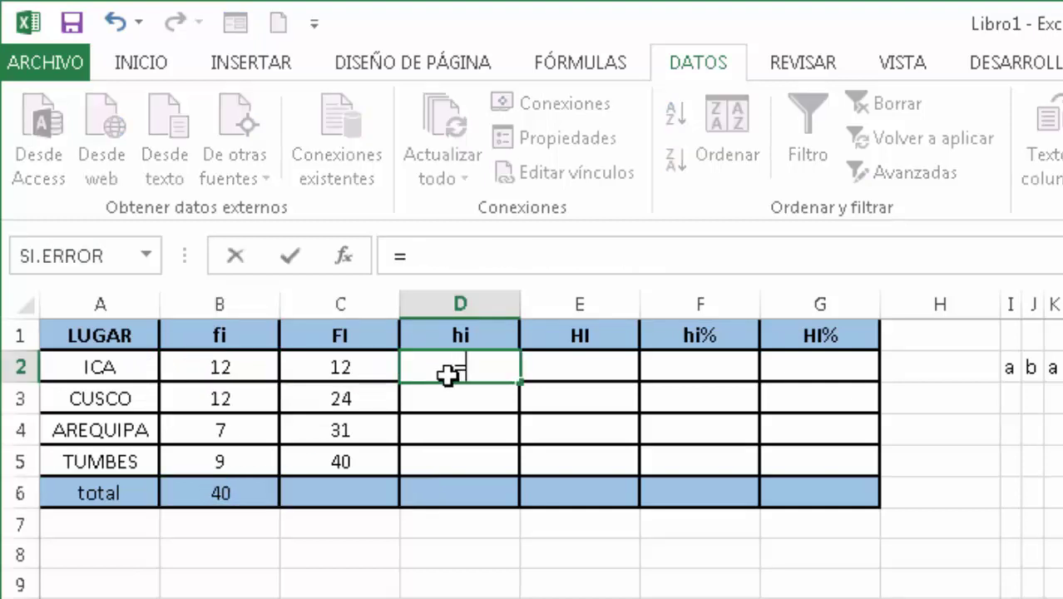
click(219, 368)
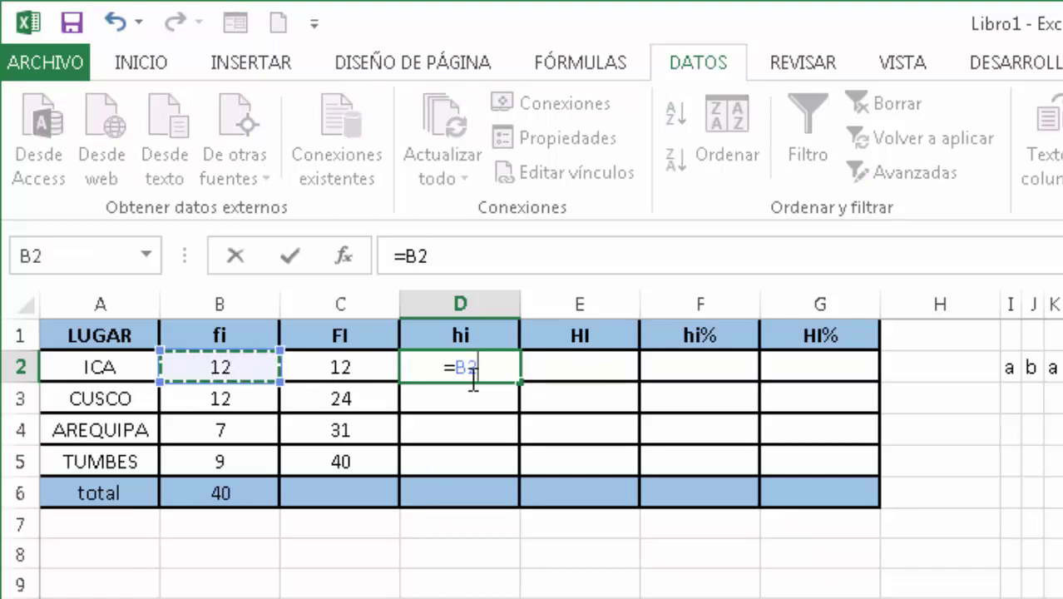
text(/)
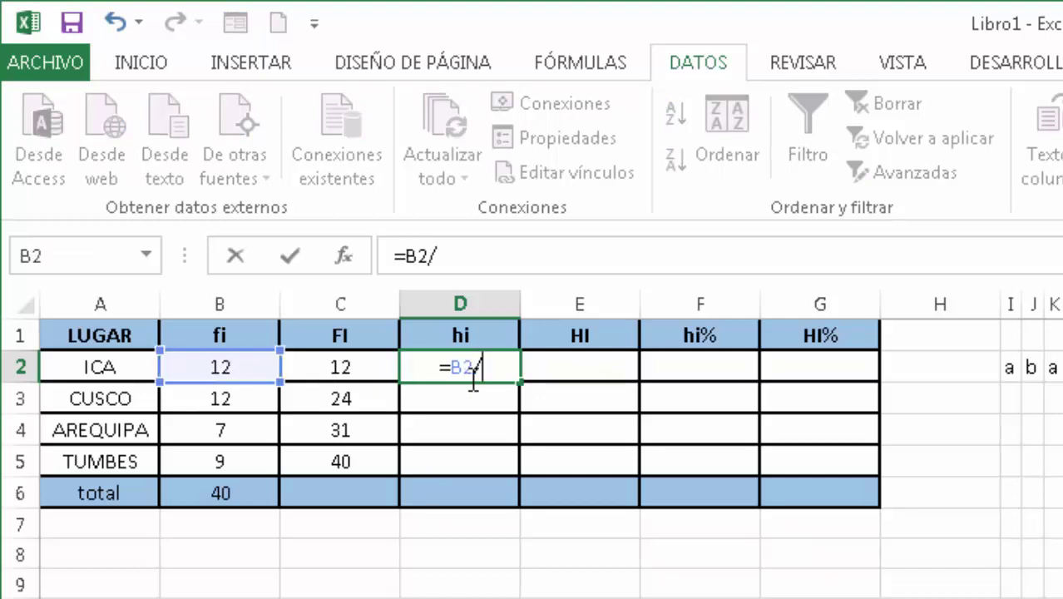
click(205, 493)
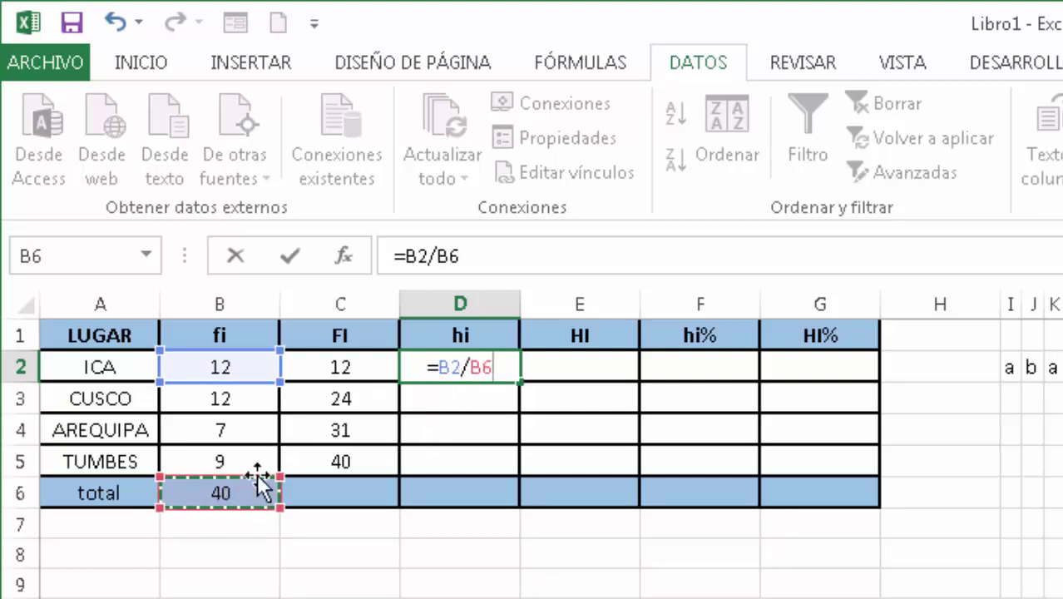
click(477, 368)
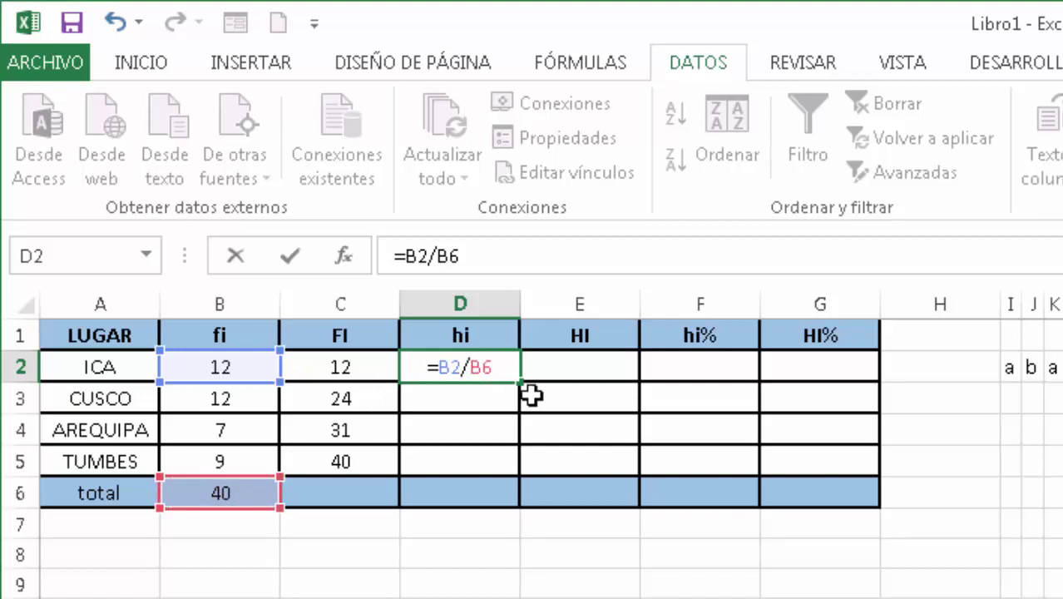
text($B$)
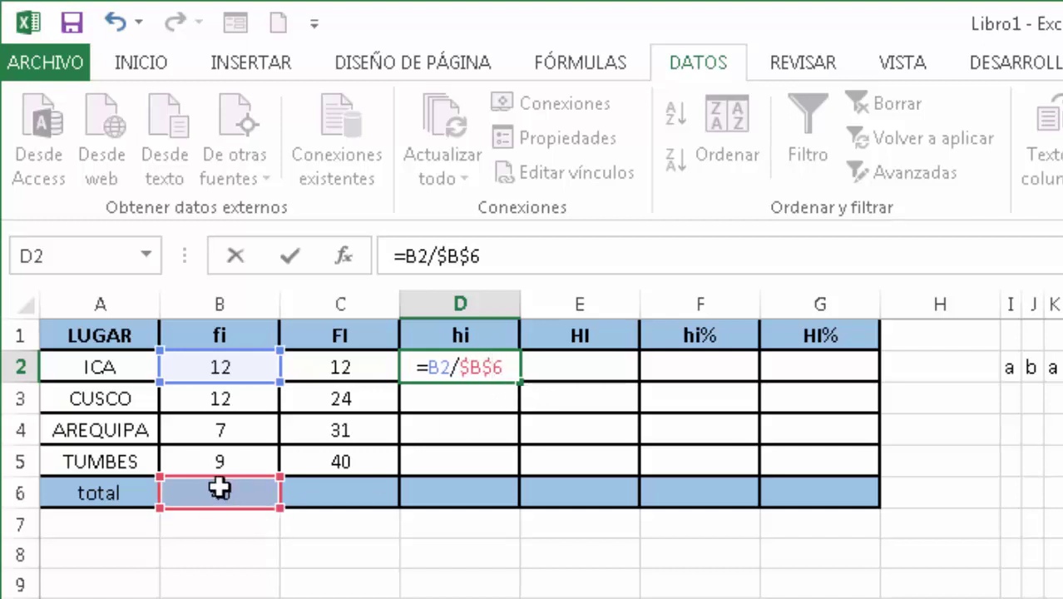
key(Return)
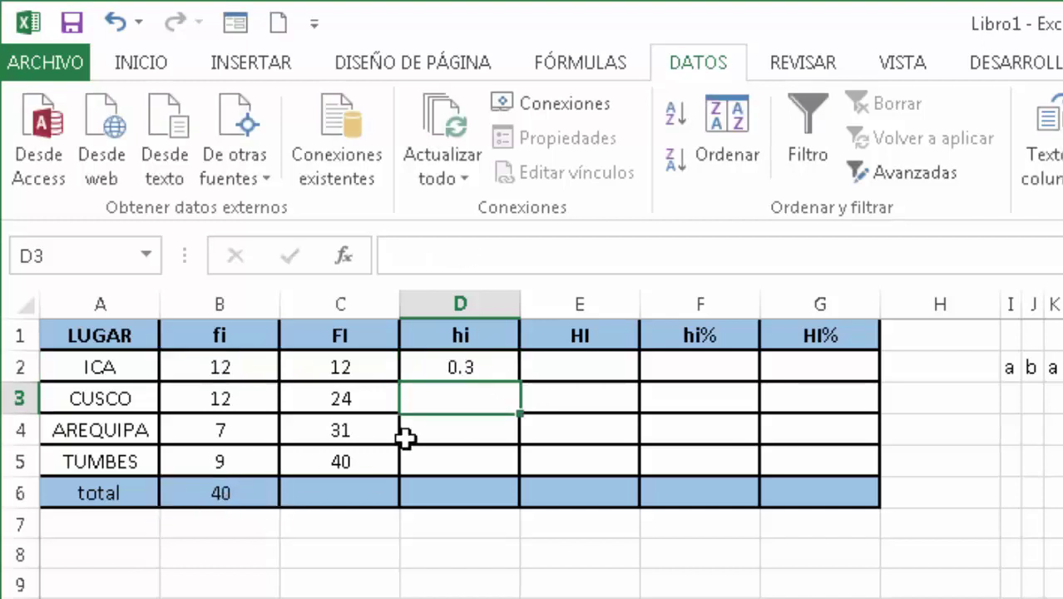
Fill the relative frequency formula from D2 down through D5 and check the cell references in each row
click(476, 371)
drag(518, 384, 527, 463)
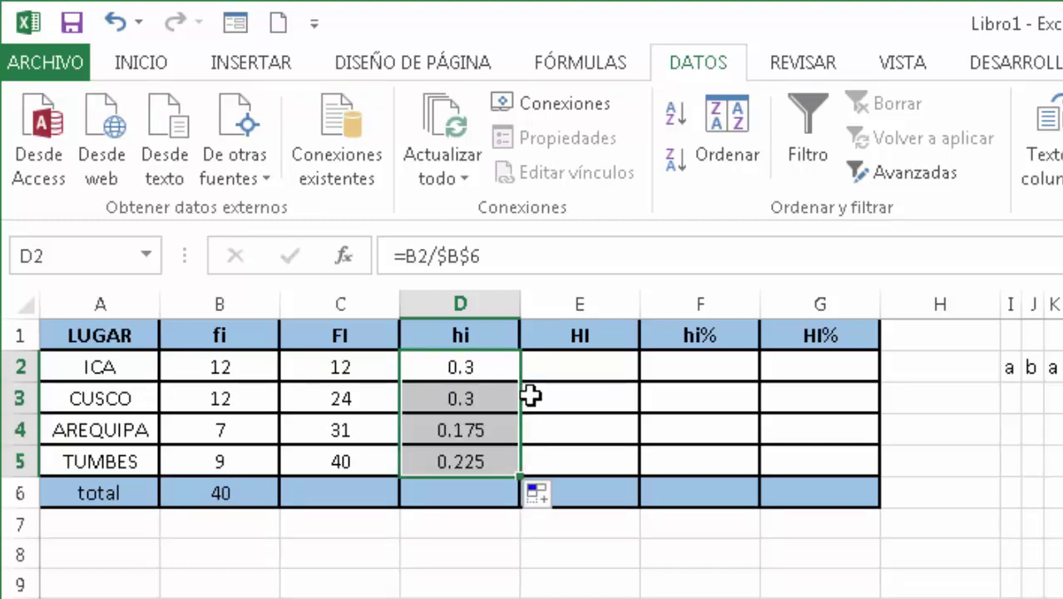
click(470, 366)
click(471, 397)
click(468, 427)
click(467, 456)
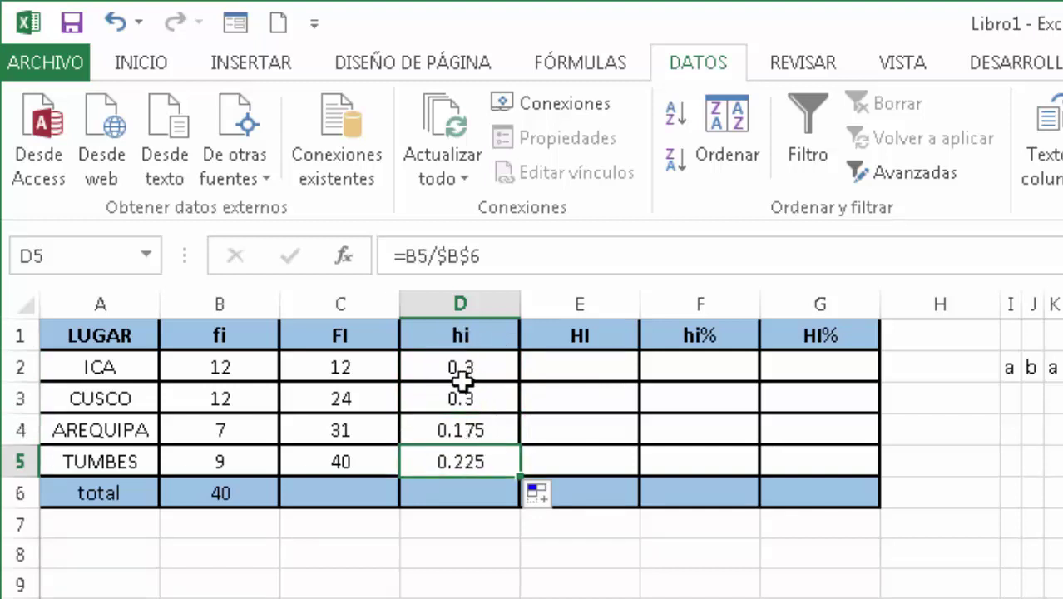
Copy the cumulative formulas from C2:C5 in the FI column into E2:E5 of the HI column
click(587, 370)
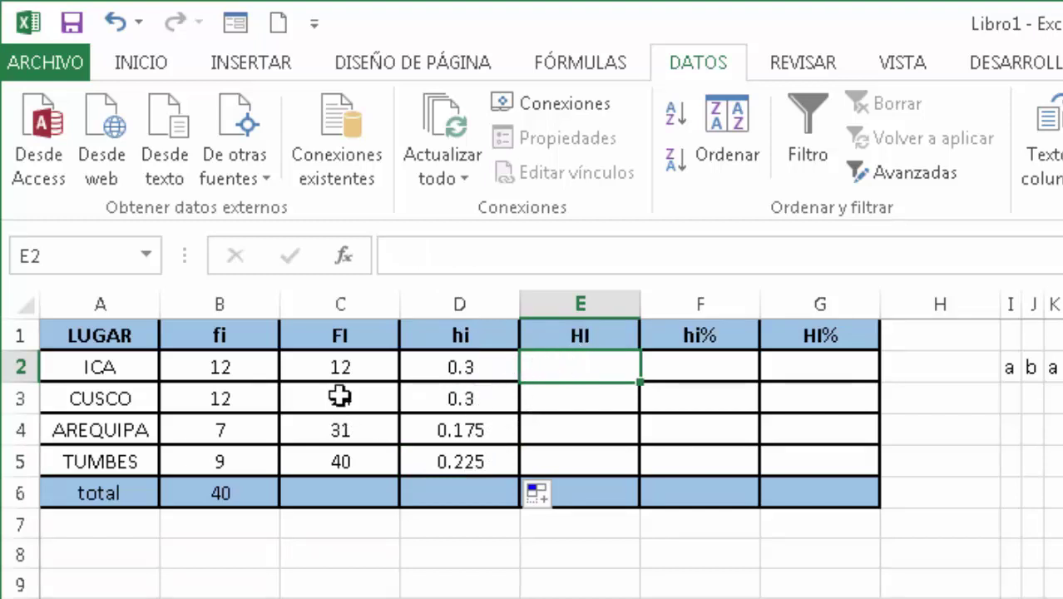
drag(344, 366, 341, 460)
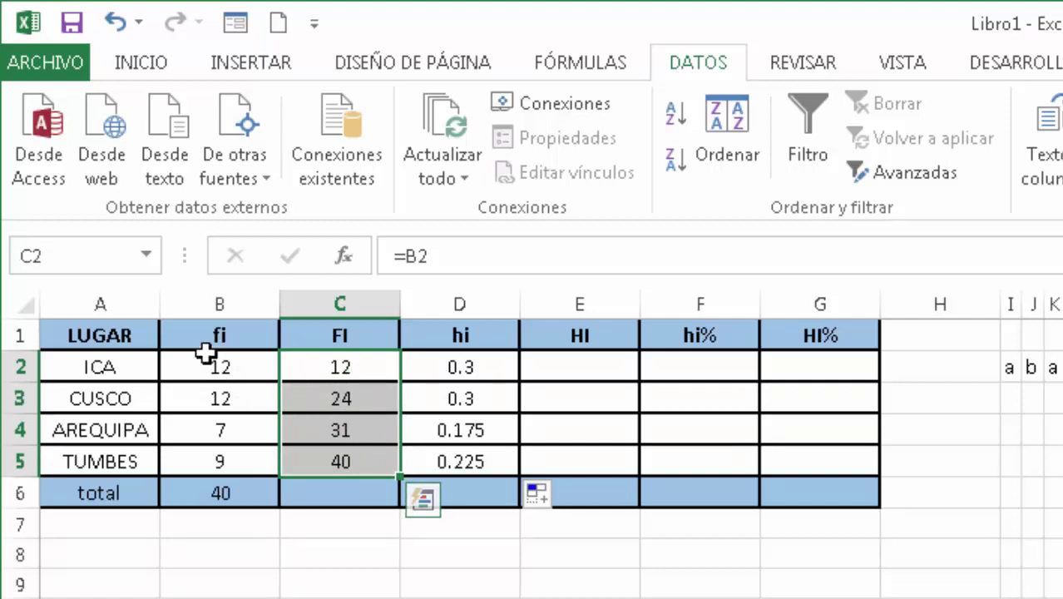
drag(326, 369, 325, 460)
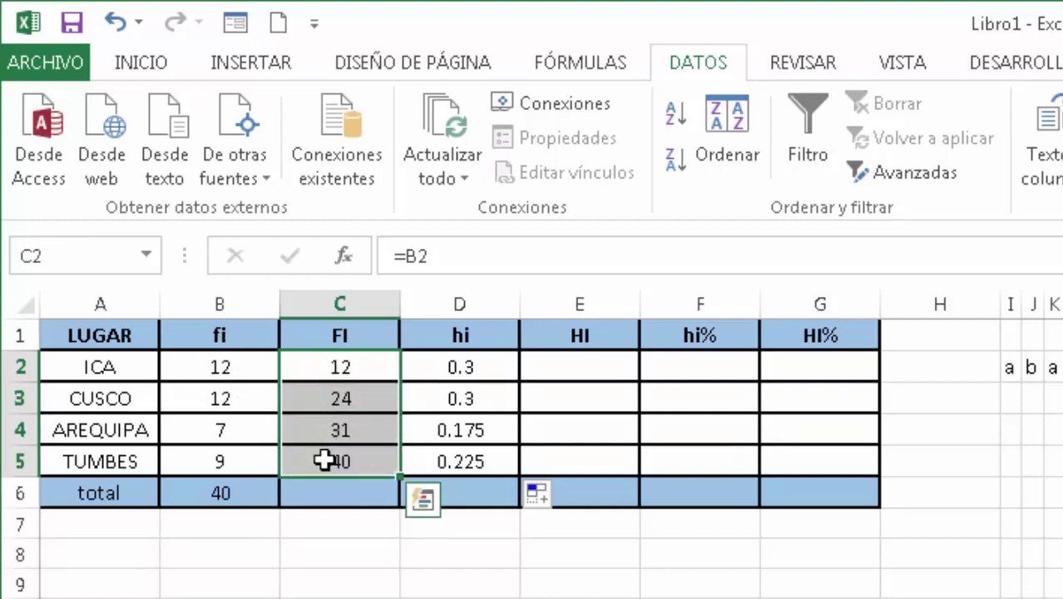
key(ctrl+c)
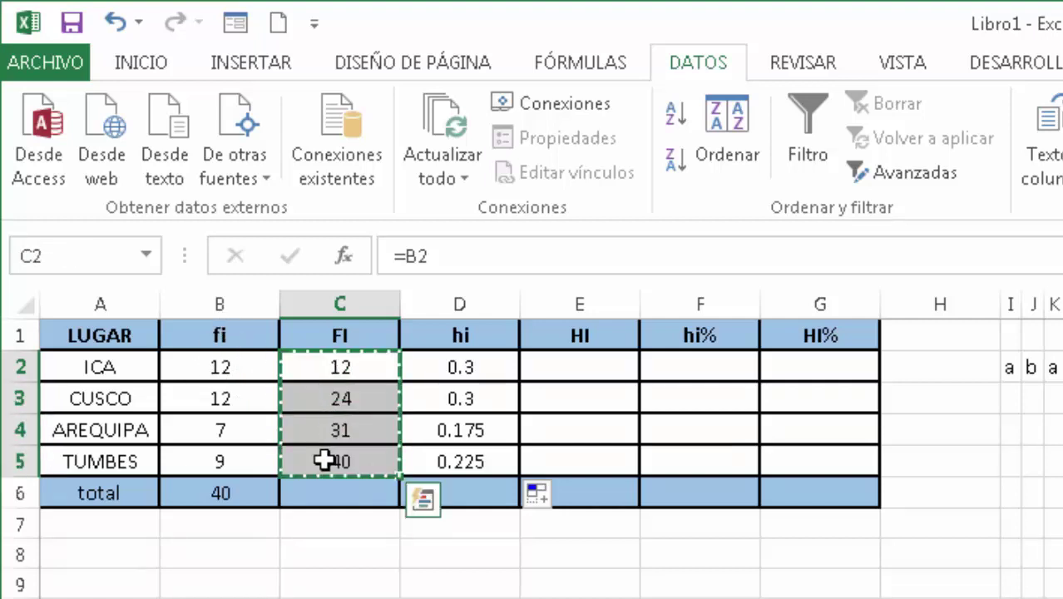
click(555, 359)
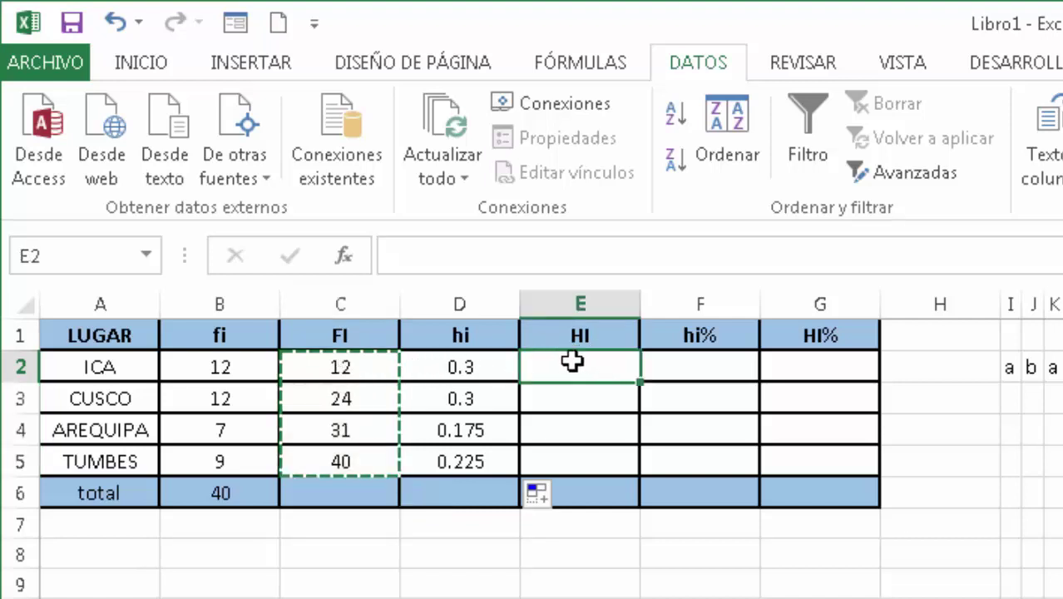
key(shift+Down)
key(shift+Down)
key(shift+Down)
key(ctrl+v)
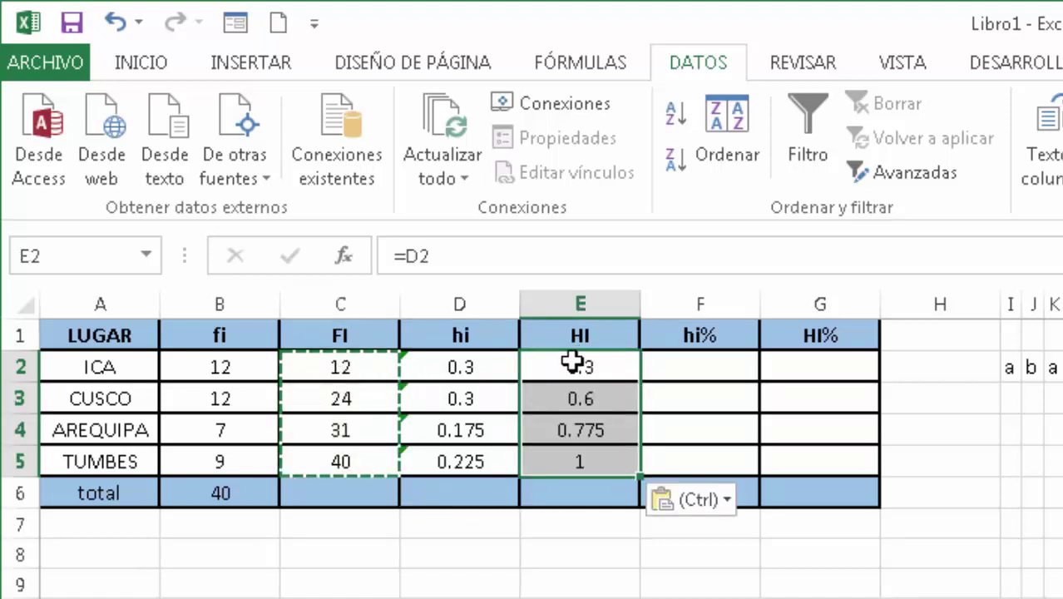
Compare the formulas in E2 and E5 of the HI column with the source formulas in C2:C5
drag(355, 367, 367, 464)
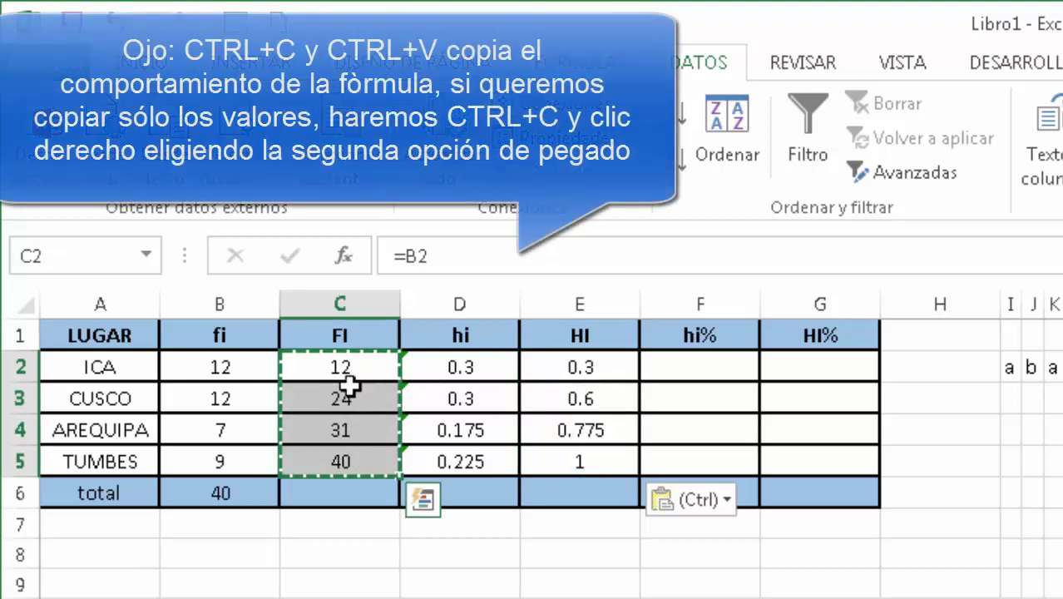
click(551, 370)
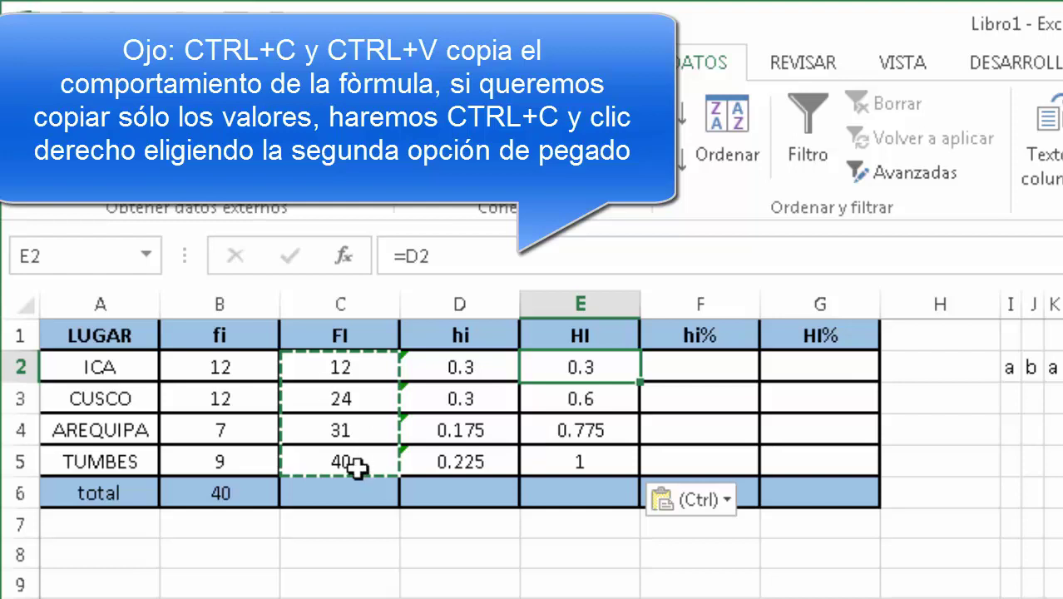
click(574, 459)
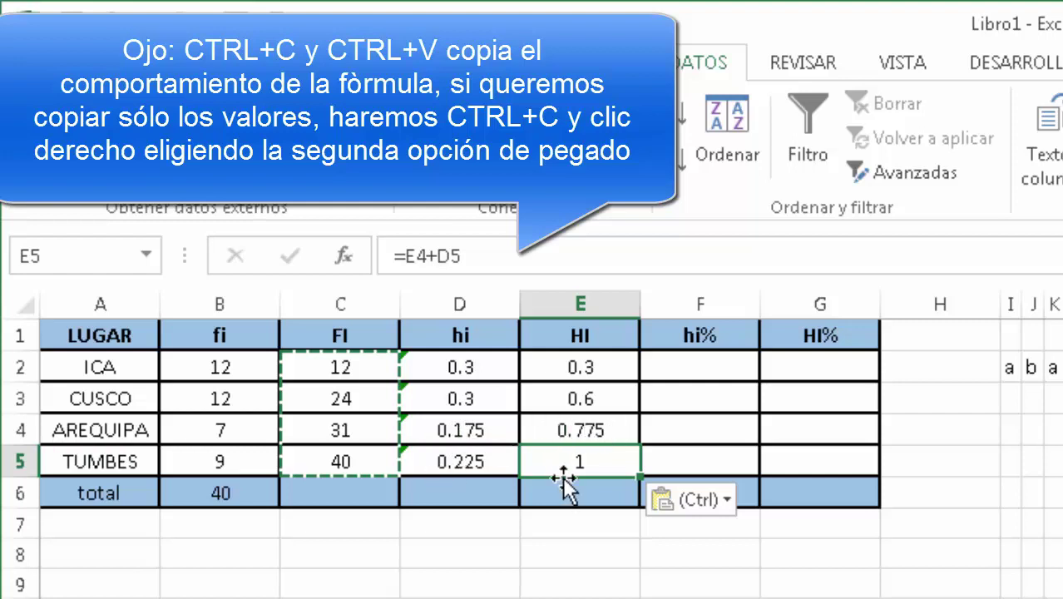
Paste the hi results from D2:D5 as values only into F2:F5 and format them as Porcentaje
click(706, 369)
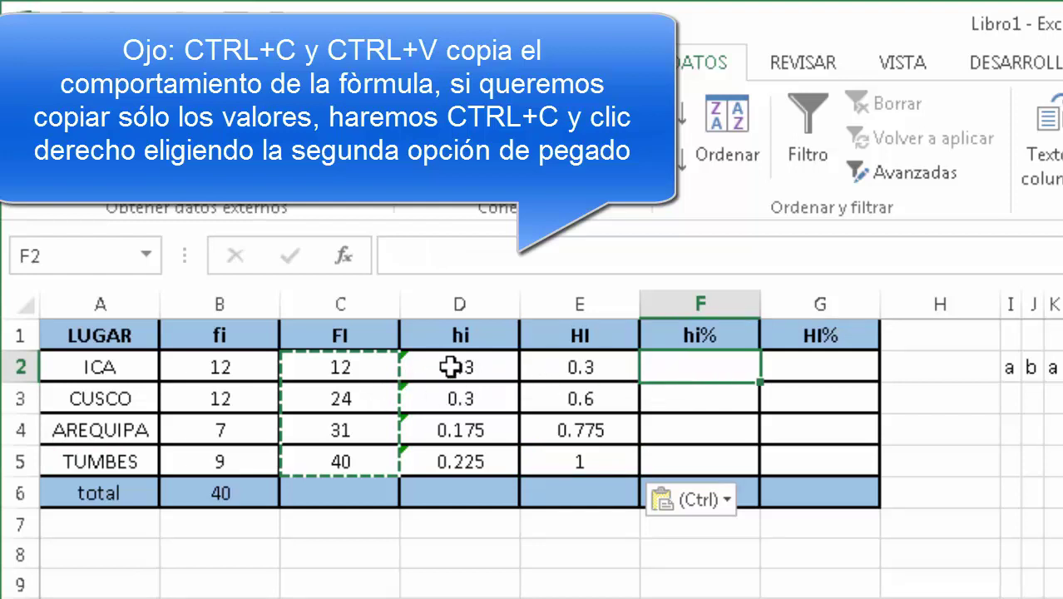
drag(438, 369, 447, 456)
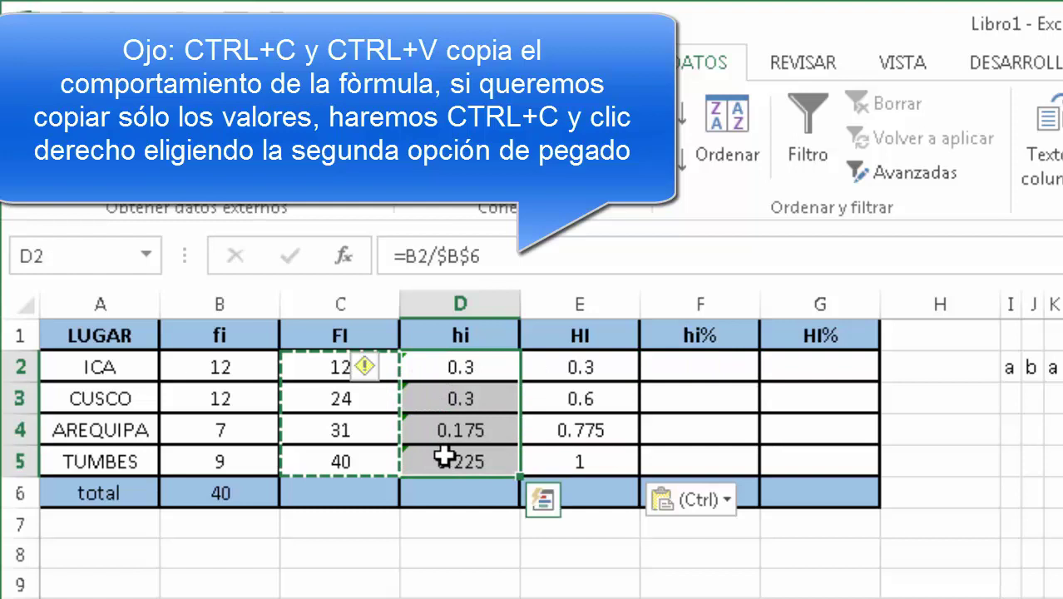
key(ctrl+c)
right_click(696, 368)
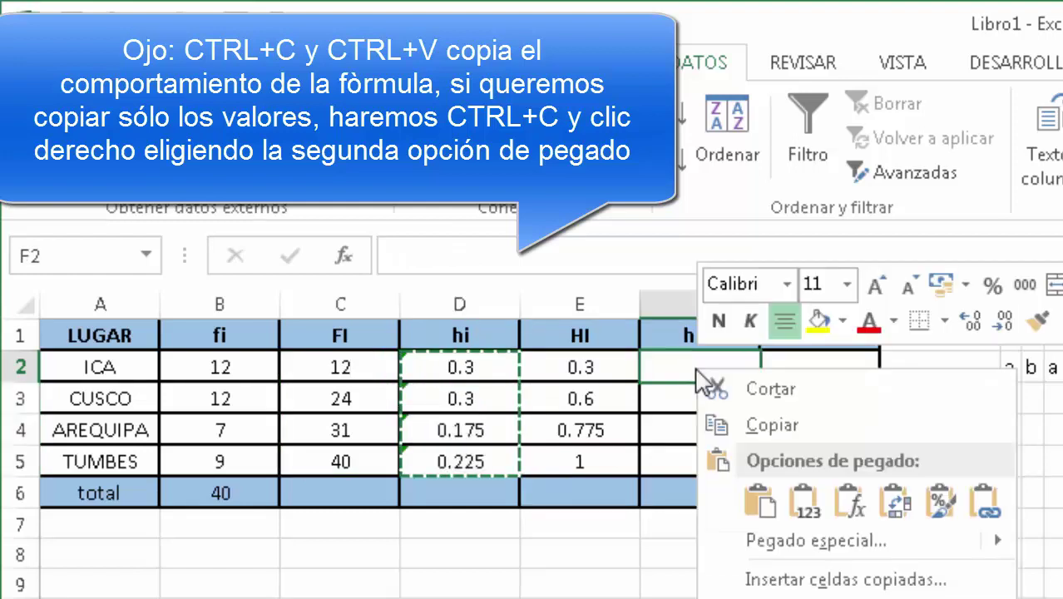
click(807, 501)
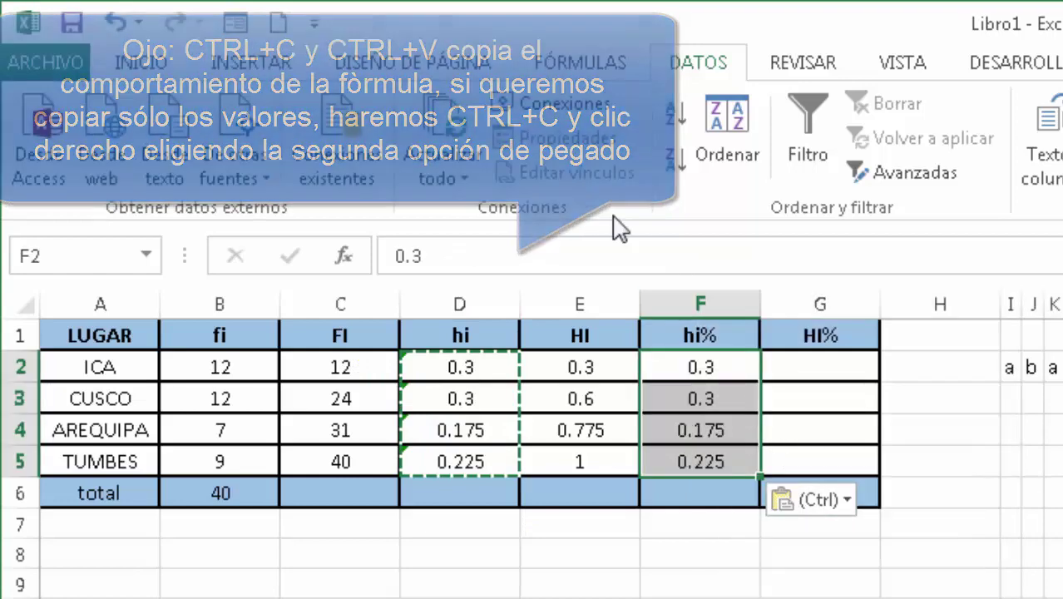
click(151, 64)
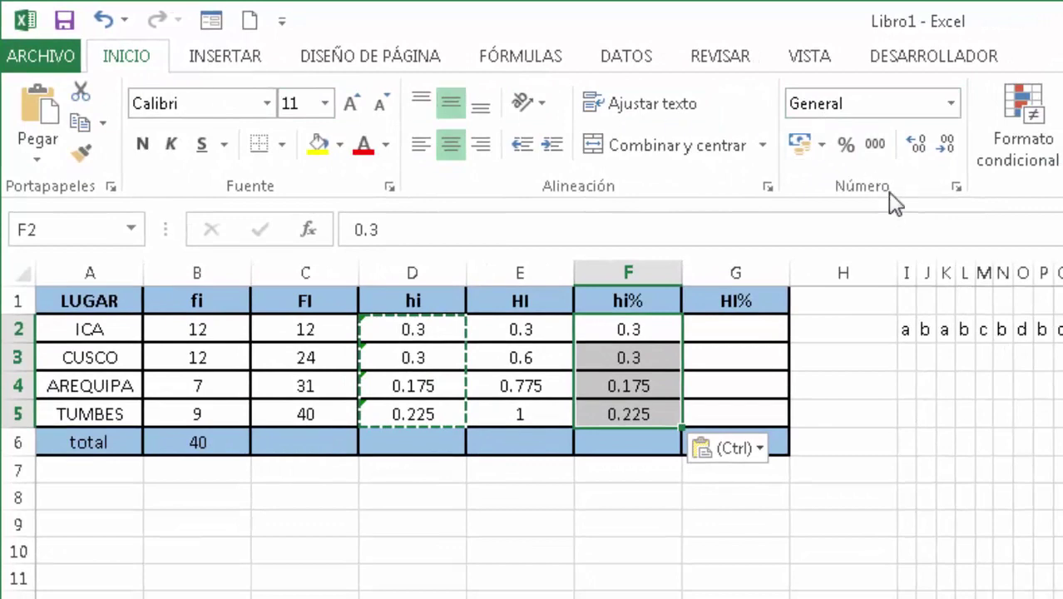
click(949, 103)
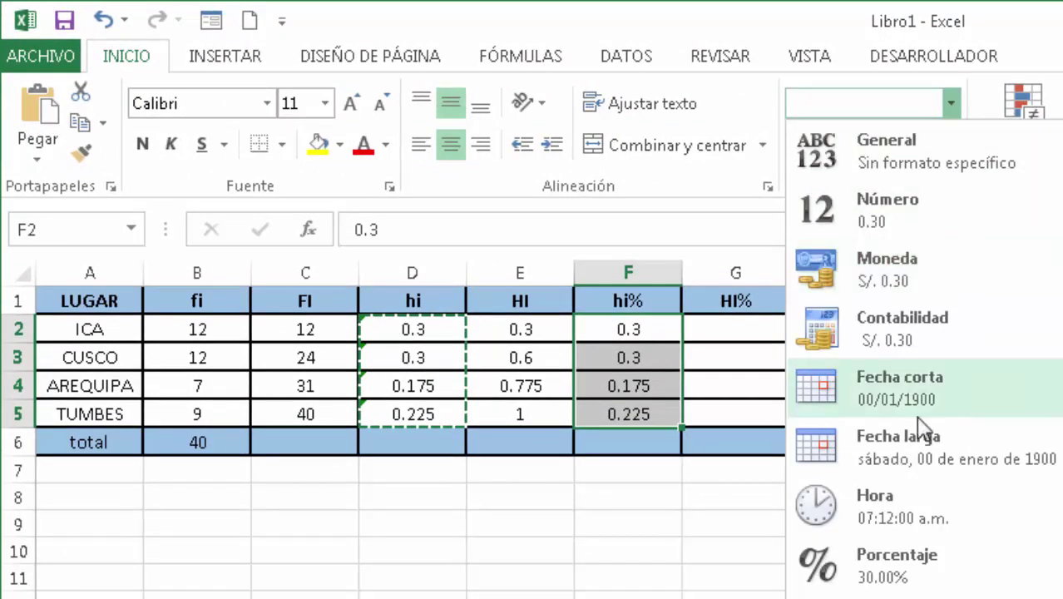
click(883, 555)
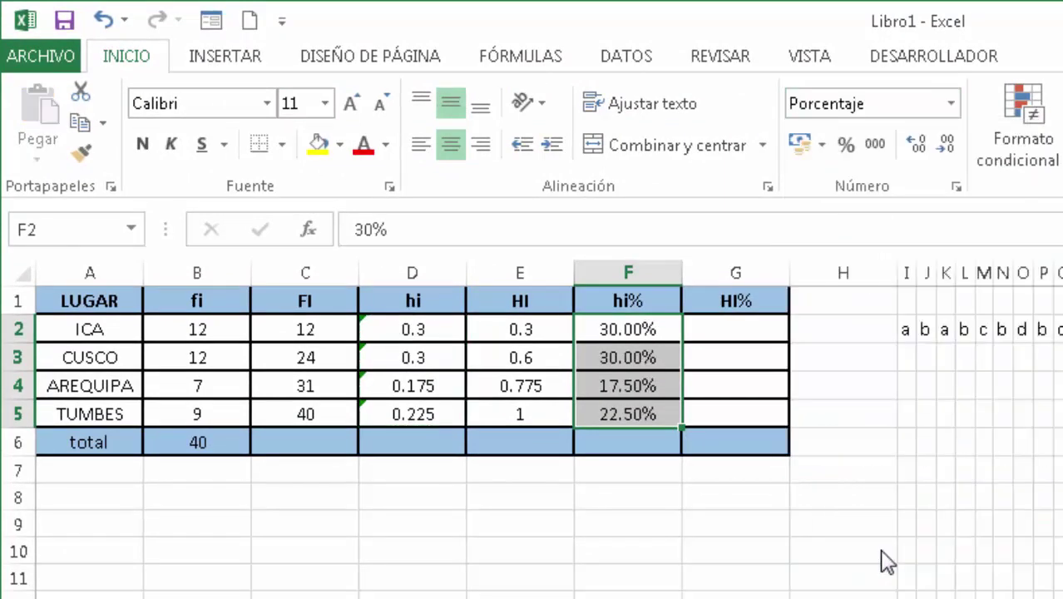
Paste the HI results from E2:E5 as values only into G2:G5 and format them as Porcentaje
click(735, 330)
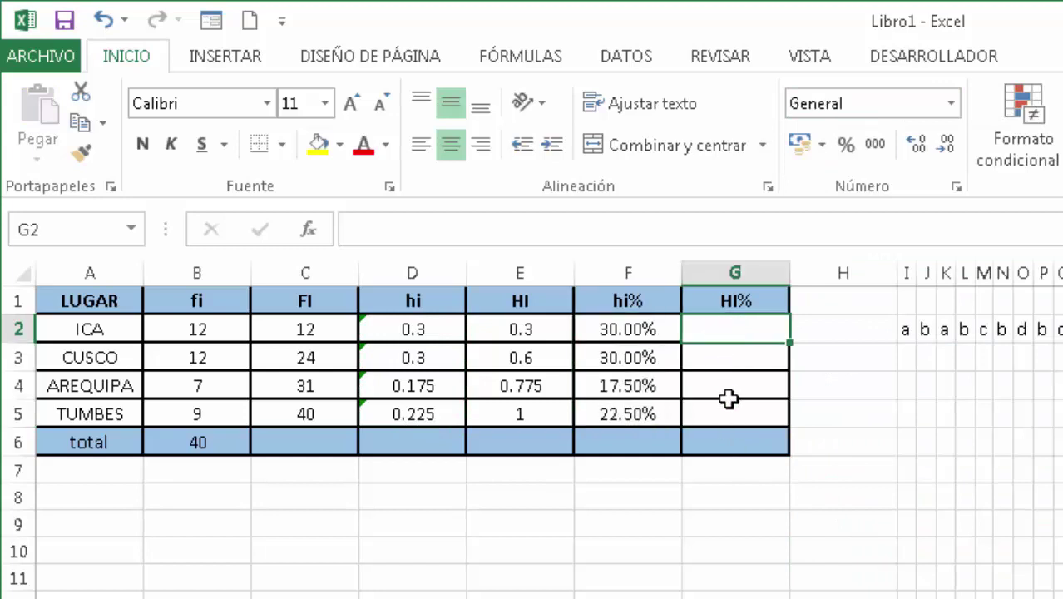
drag(518, 330, 516, 414)
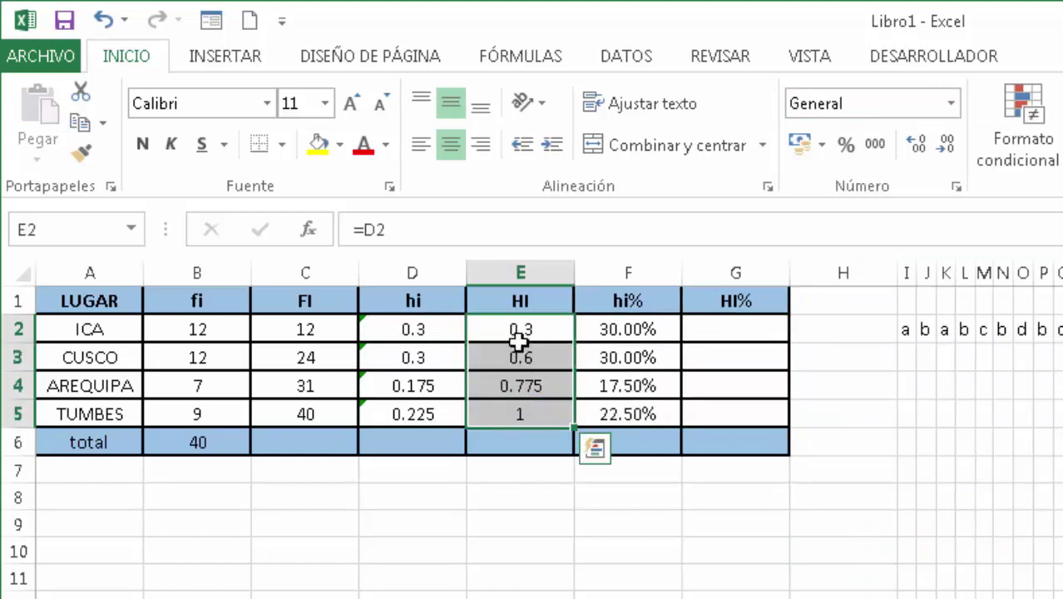
key(ctrl+c)
right_click(724, 329)
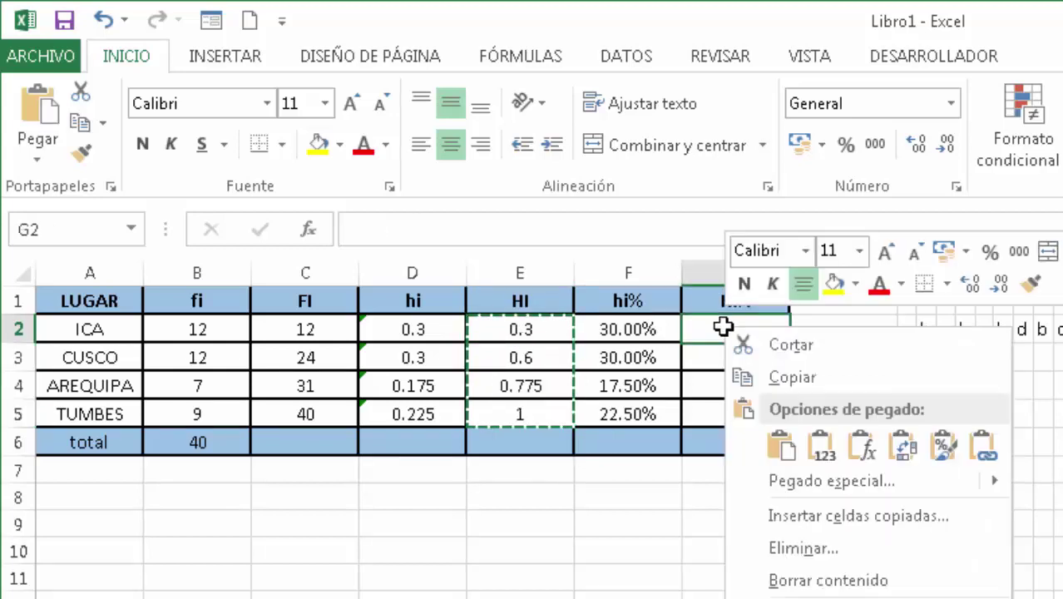
click(821, 447)
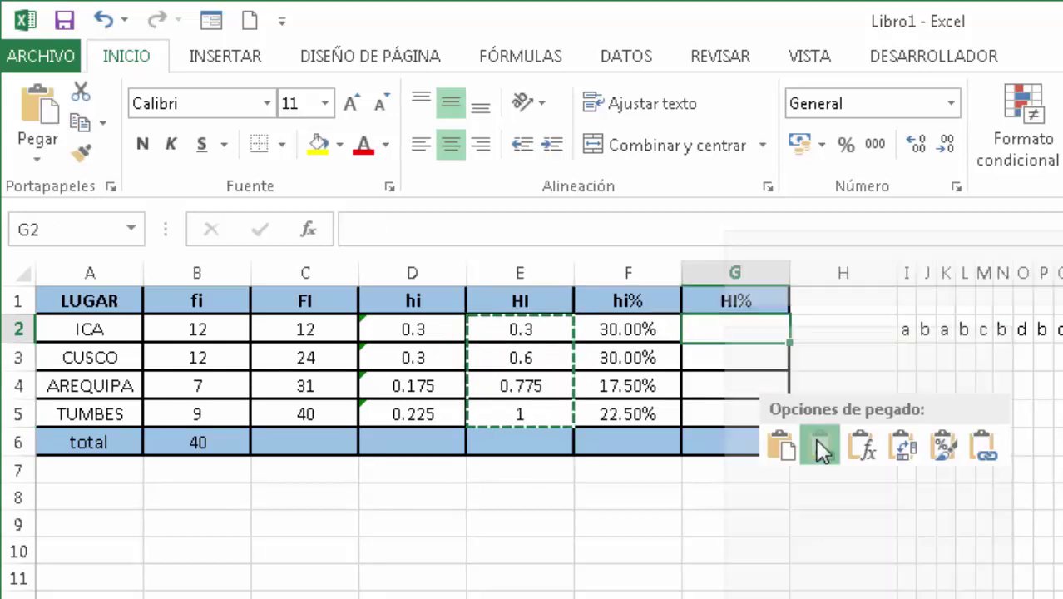
click(951, 103)
click(889, 572)
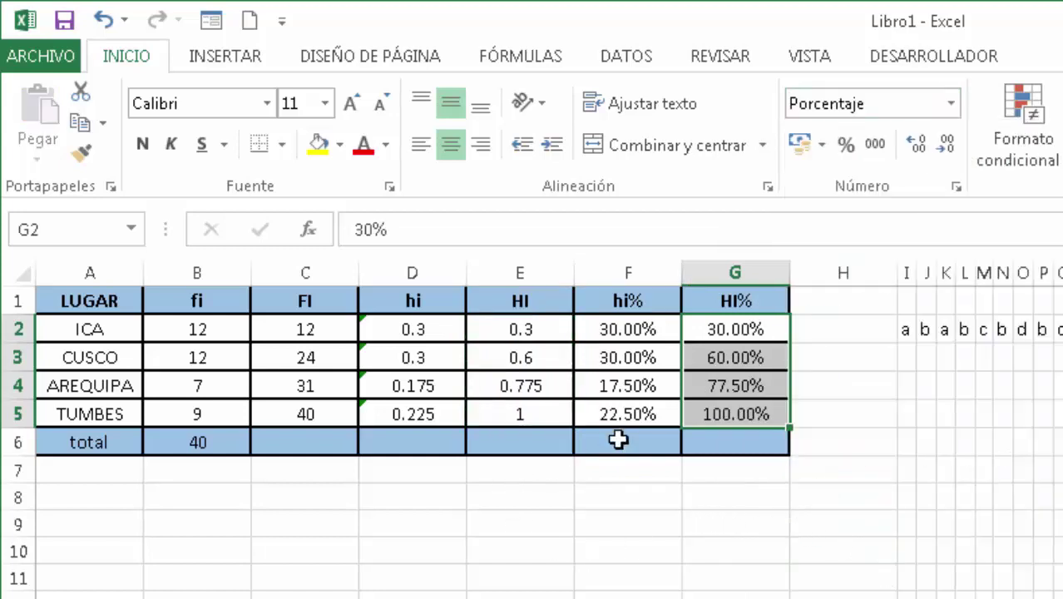
Copy the total formula from B6 in the fi column into D6 of the hi column
click(212, 439)
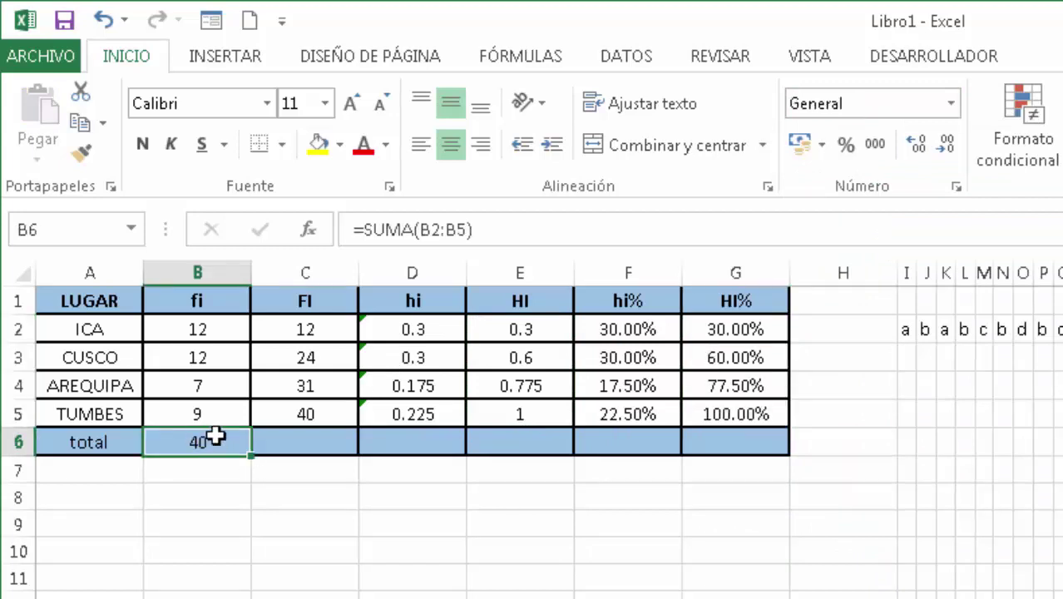
key(ctrl+c)
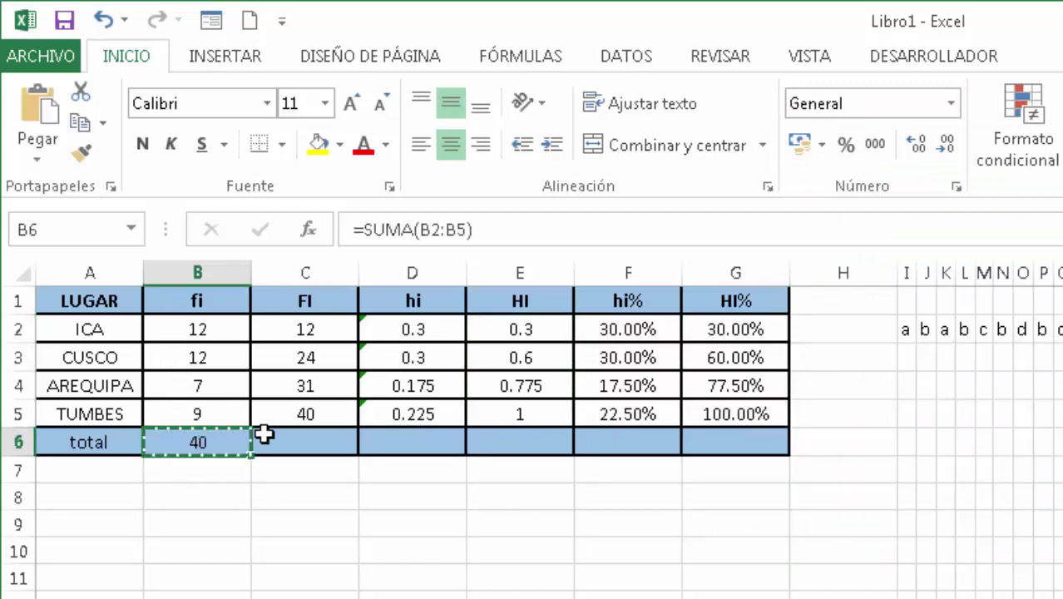
right_click(398, 438)
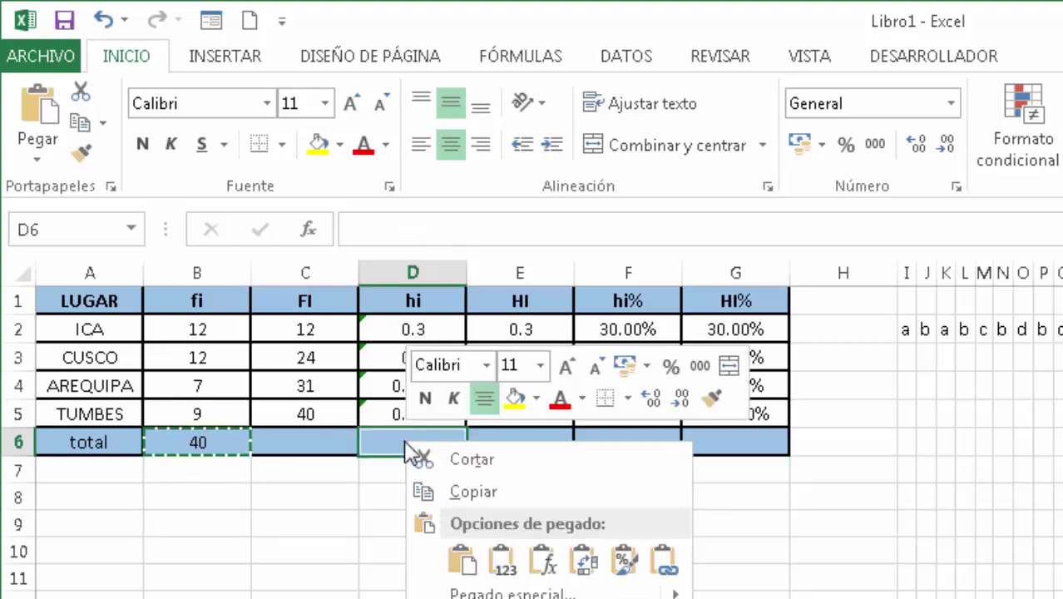
click(465, 563)
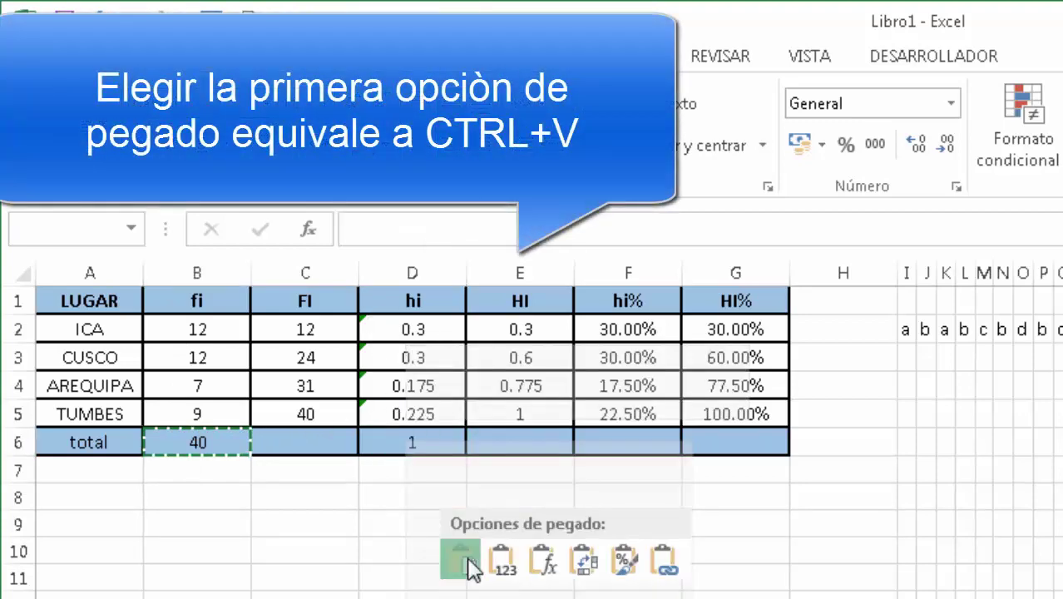
Paste the copied total formula into F6 of the hi% column and format it as Porcentaje
right_click(619, 442)
click(676, 556)
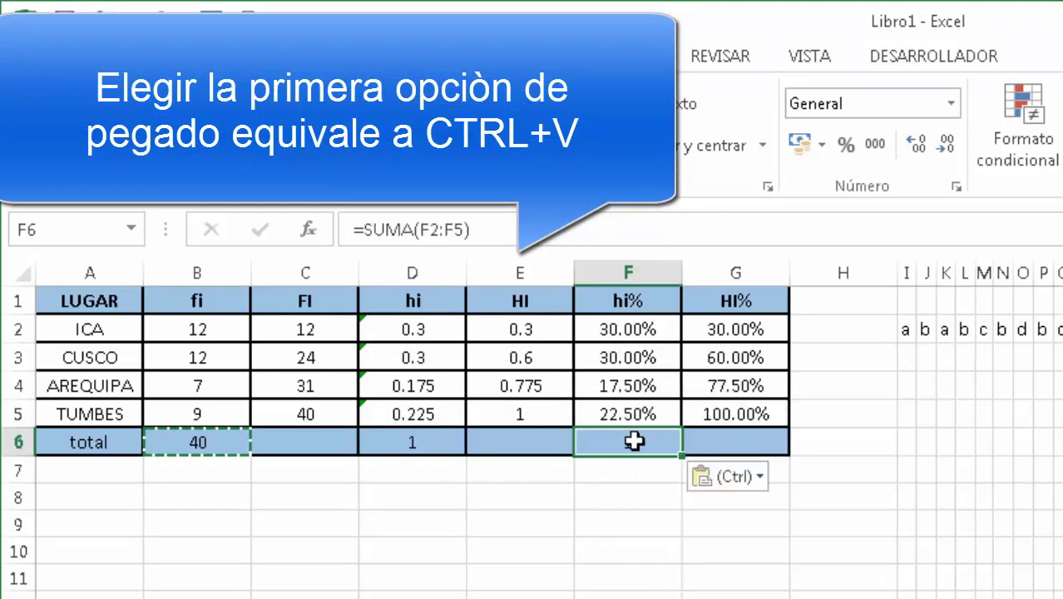
click(950, 104)
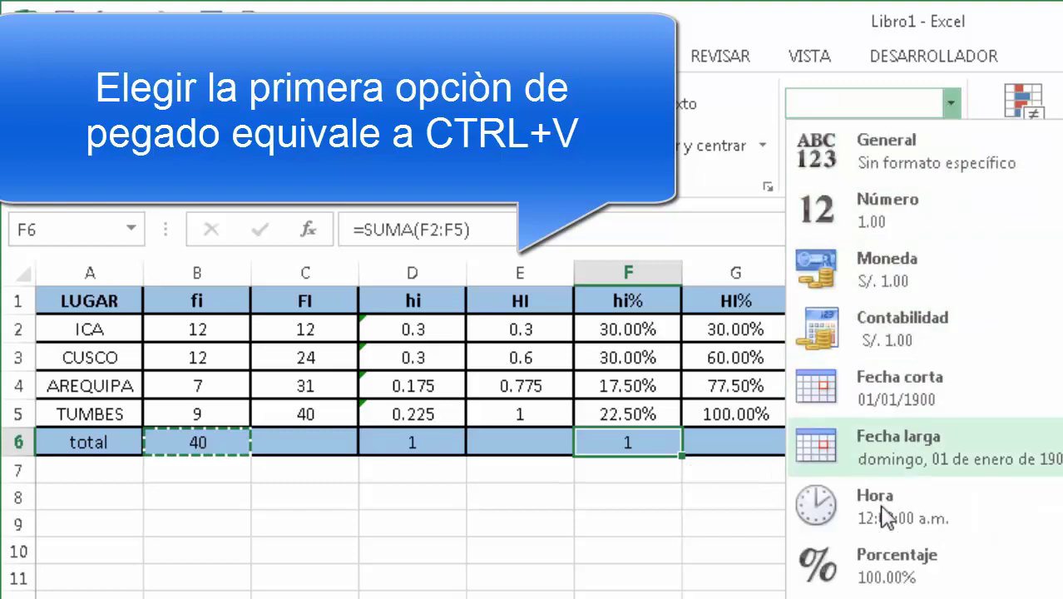
click(844, 556)
click(658, 504)
click(641, 454)
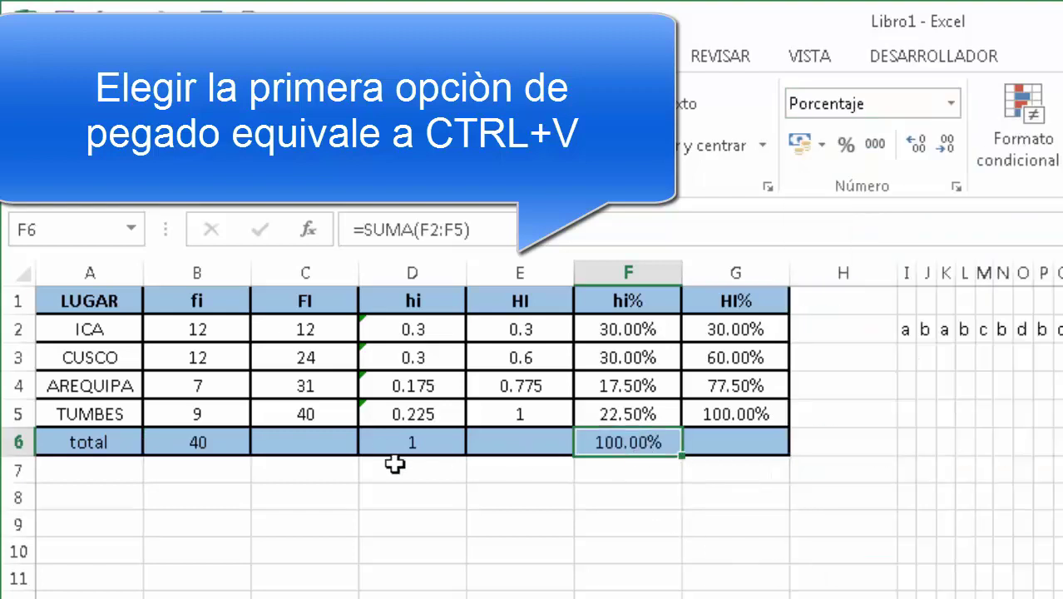
click(396, 439)
click(283, 448)
click(175, 449)
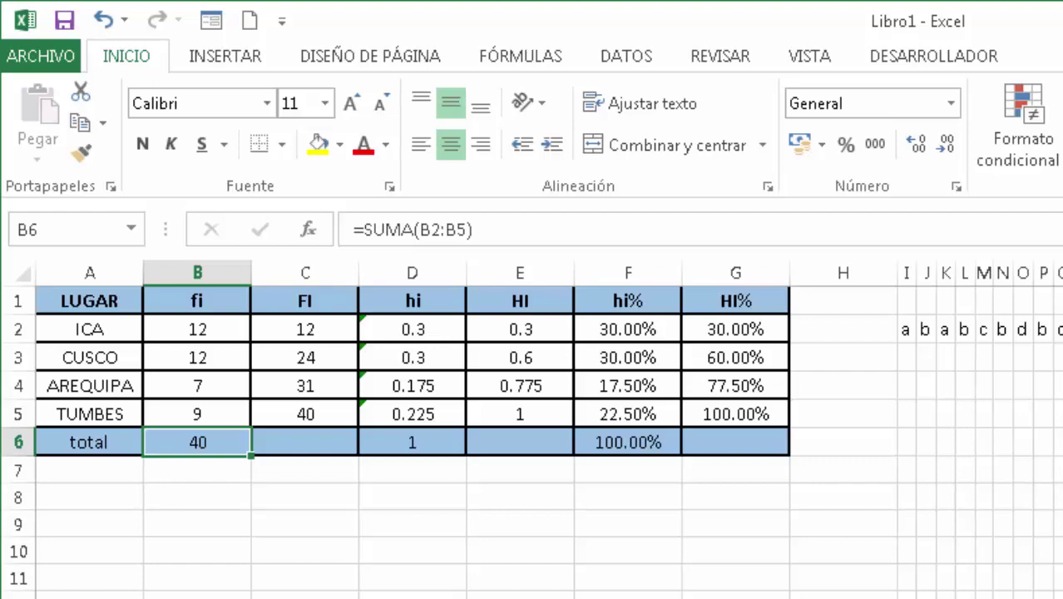
Answer Word question 1 in Excel with "resp. A" in A8 and "son 2 lugares y son Ica y Cusco con el 30% cada uno" in B8
key(alt+Tab)
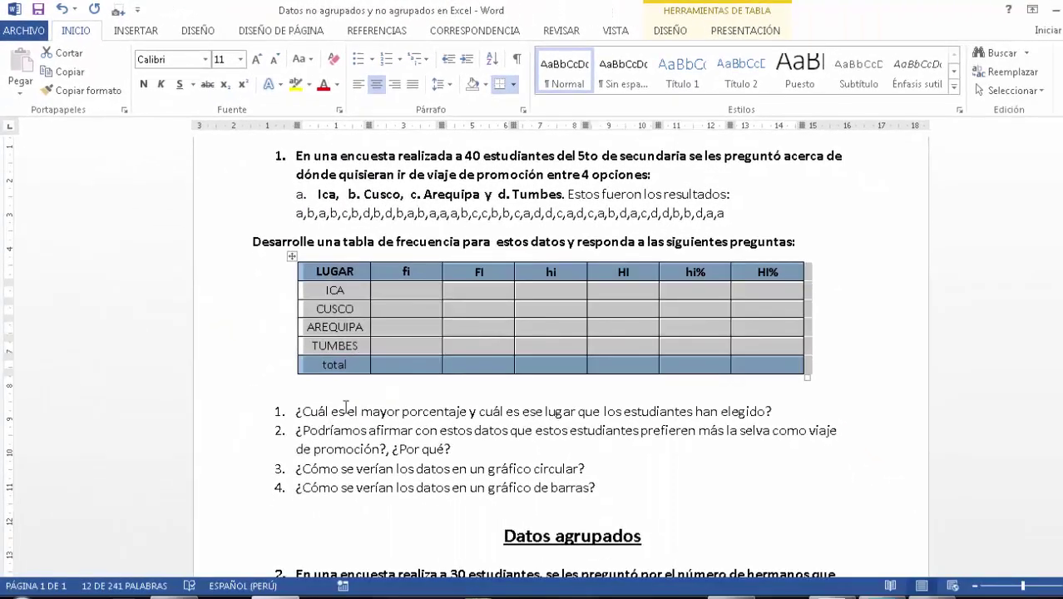
click(264, 411)
click(249, 413)
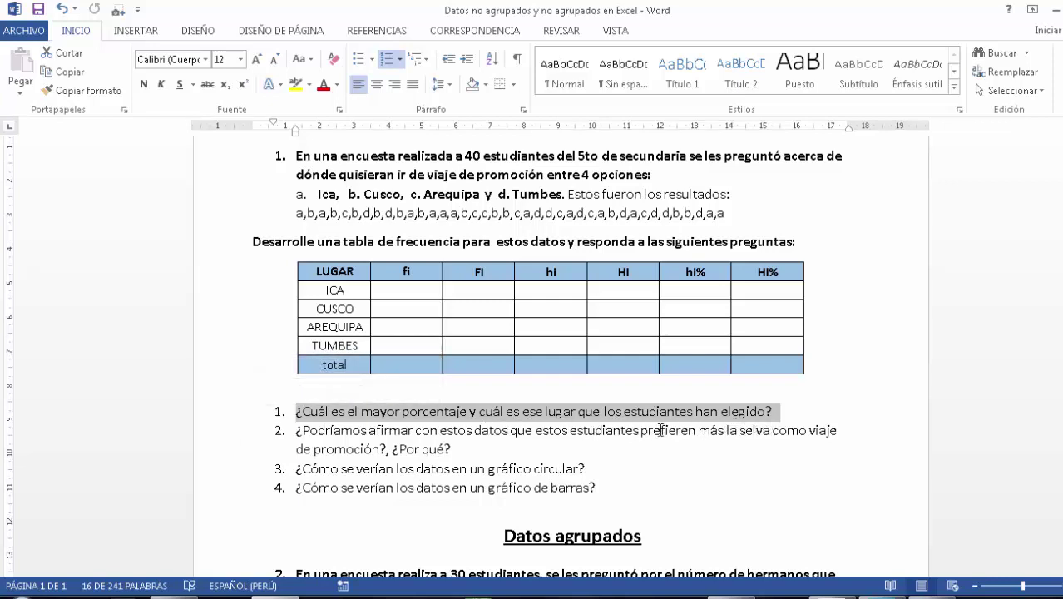
key(alt+Tab)
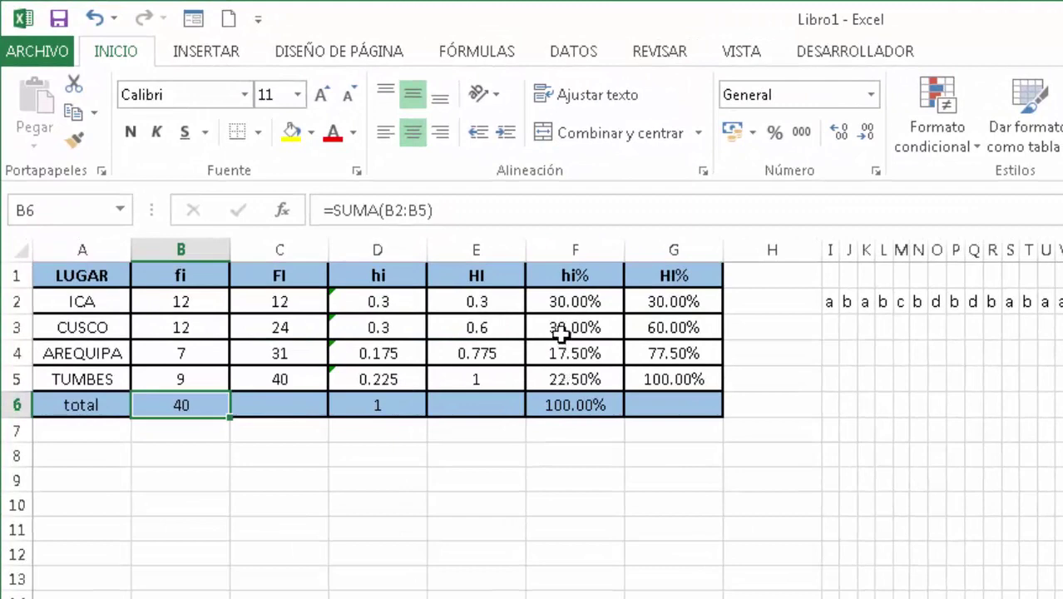
mouse_move(561, 333)
mouse_down()
mouse_move(448, 301)
mouse_move(66, 312)
mouse_up()
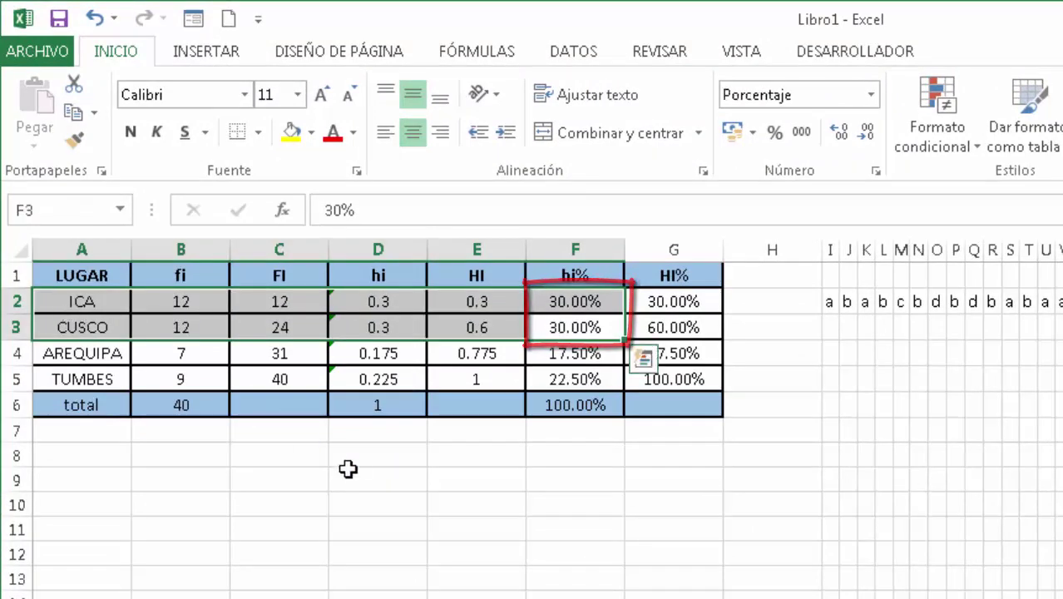
click(97, 452)
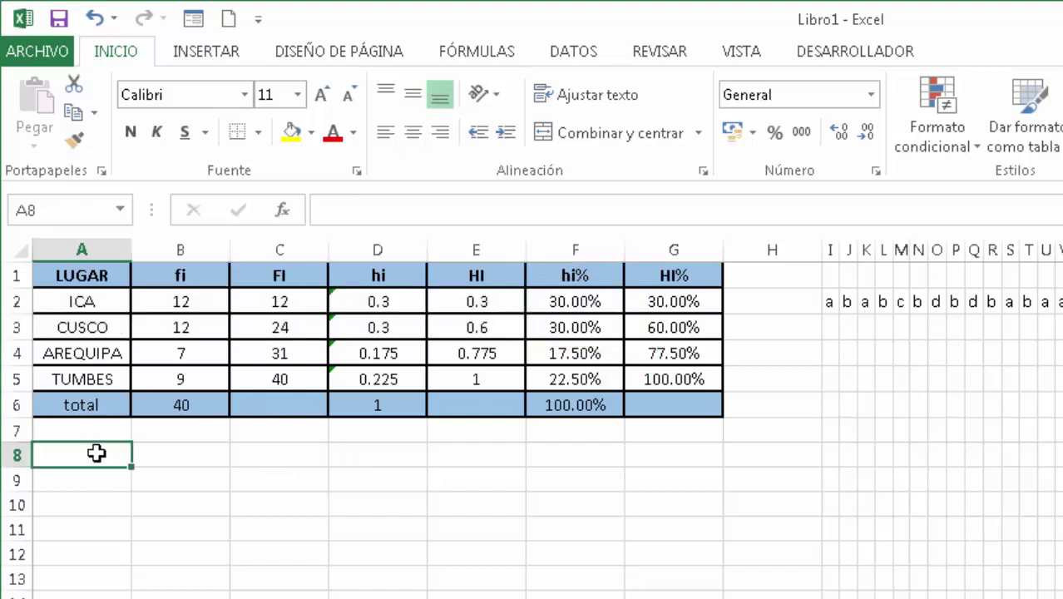
text(resp. A)
key(Tab)
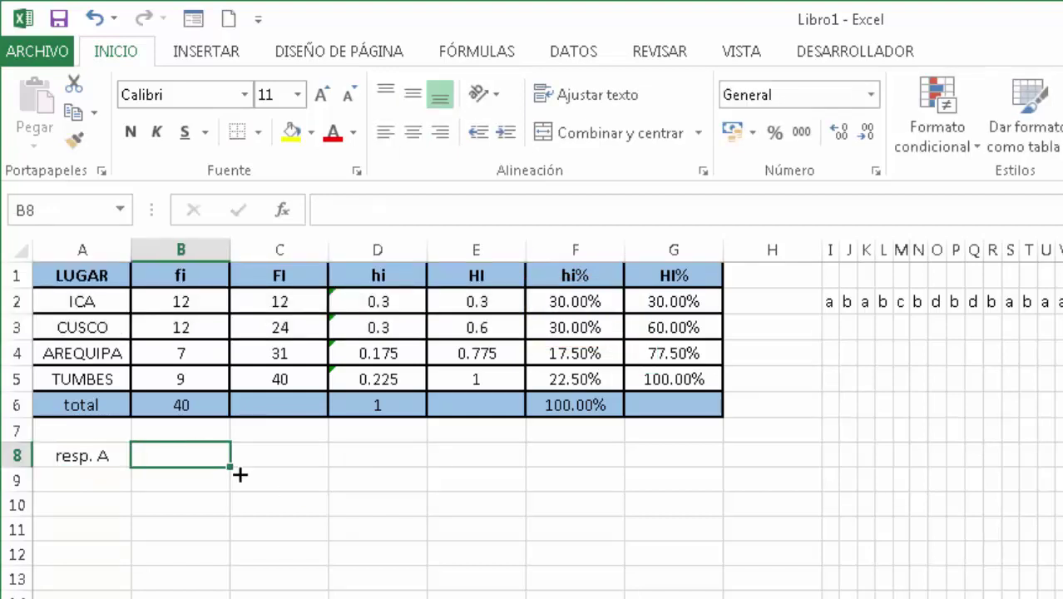
text(son 2 lugares y son)
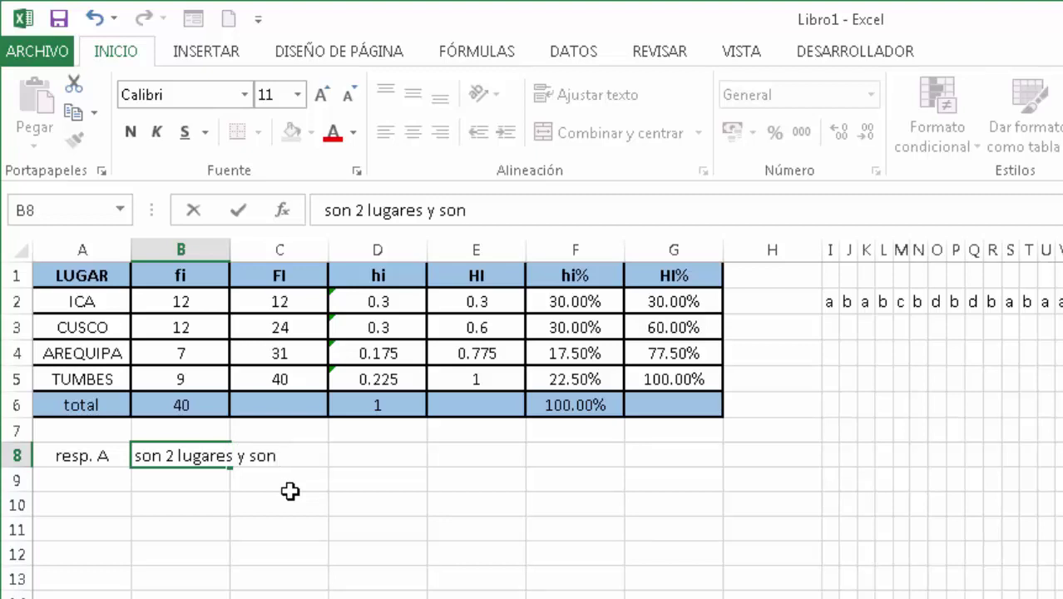
text(Ica y Cusco)
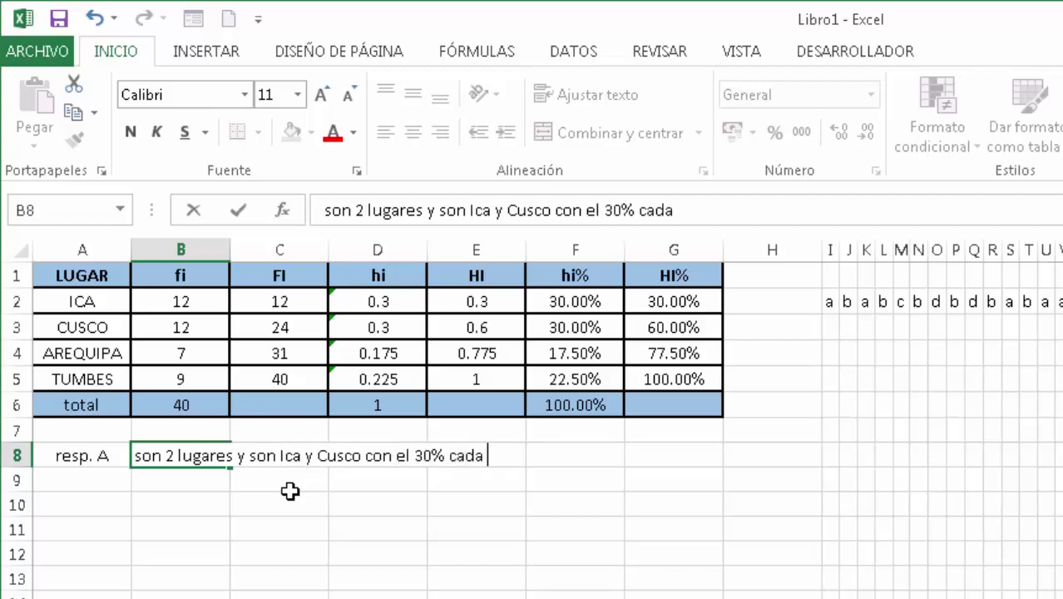
text(con el 30% cada uno)
key(Return)
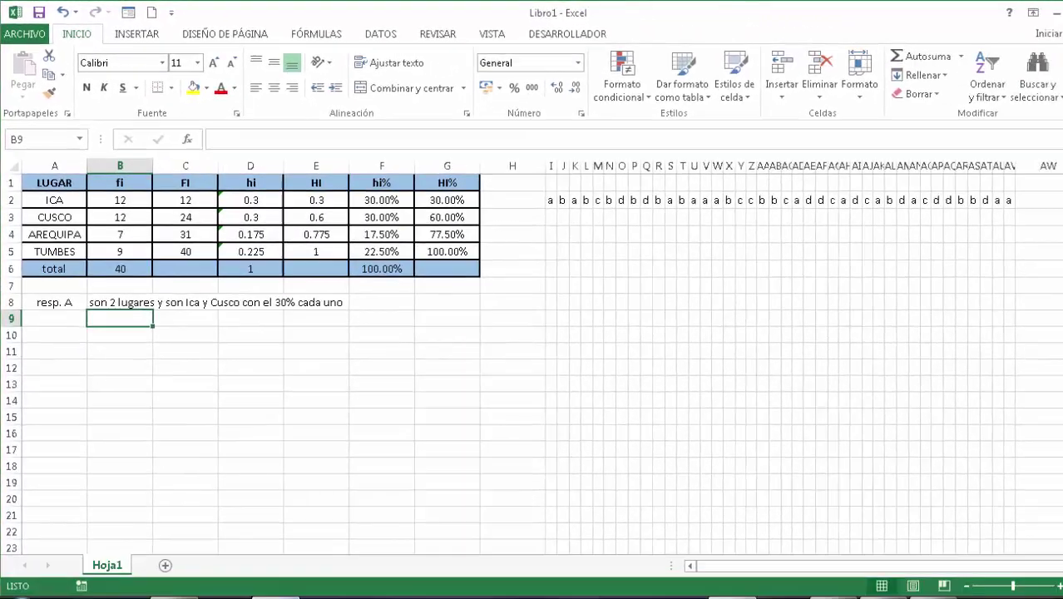
Answer Word question 2 in Excel with "resp. B" in A9 and "No, porque Tumbes con 22.5% no es el mayor %" in B9
key(alt+Tab)
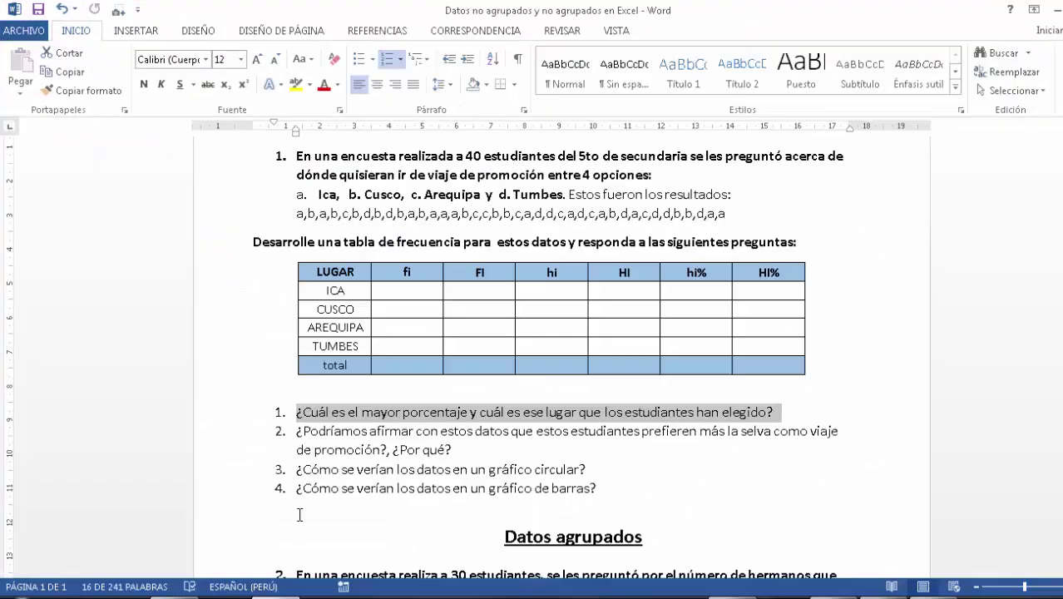
drag(265, 434, 274, 466)
click(474, 470)
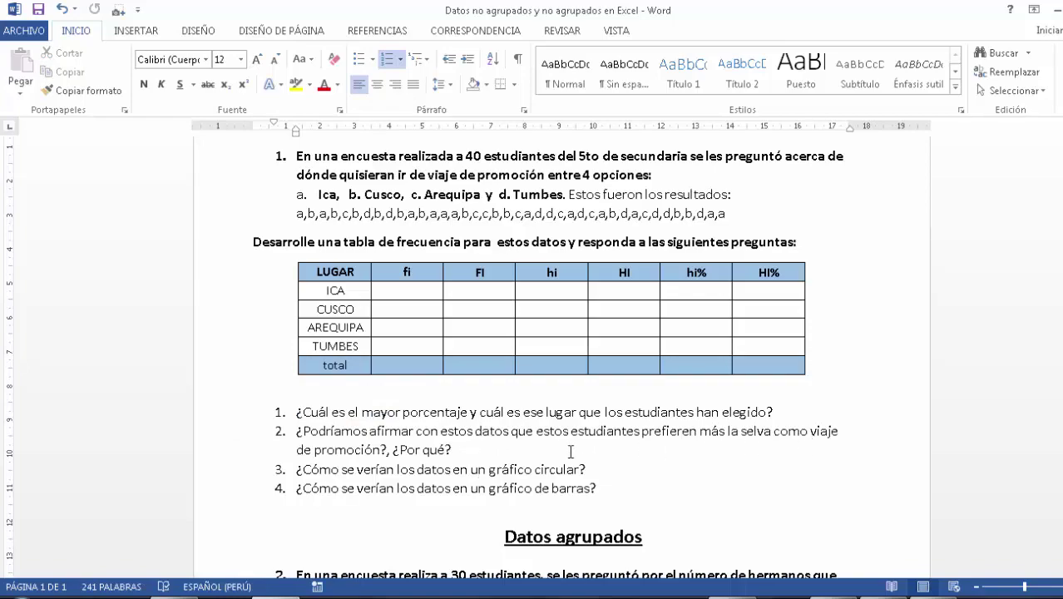
key(alt+Tab)
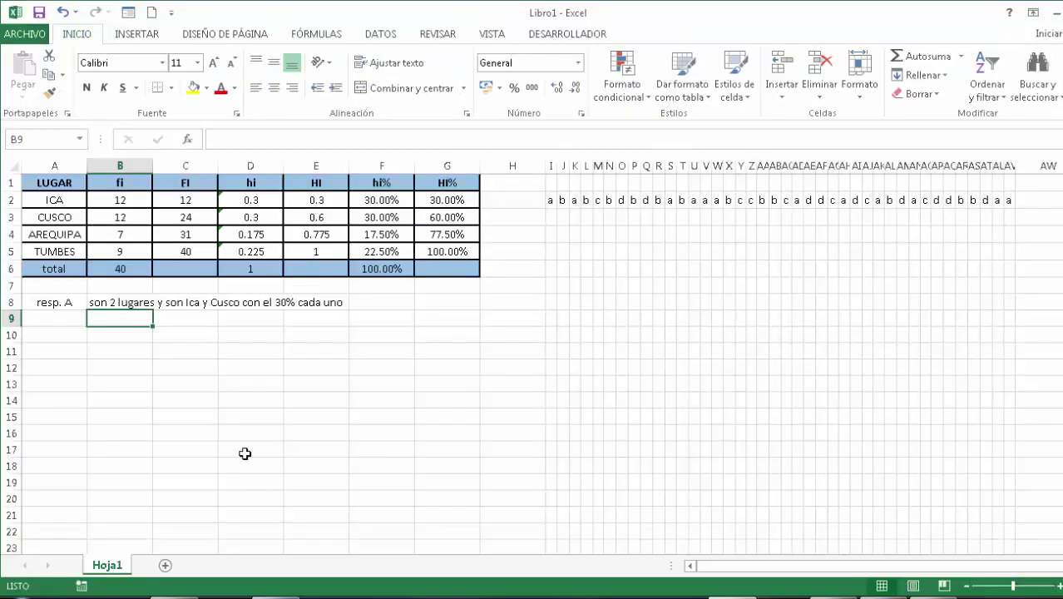
click(54, 322)
text(resp. B)
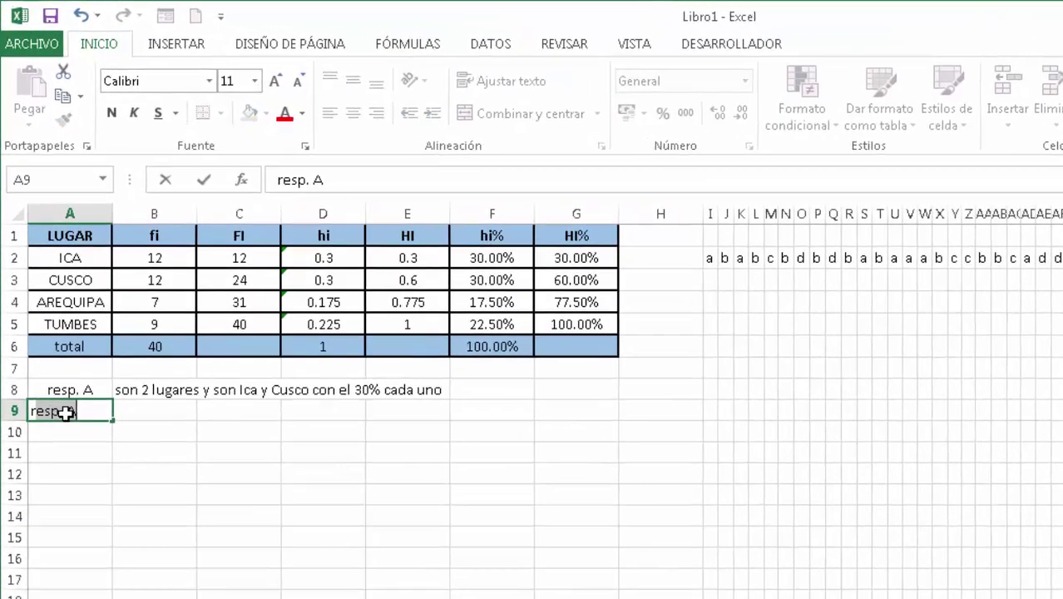
key(Tab)
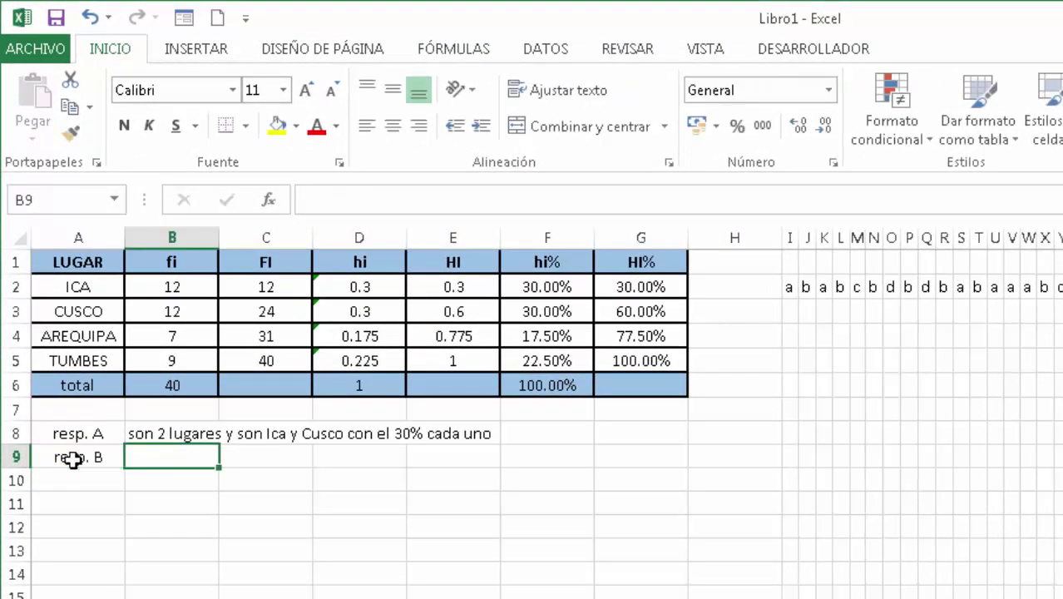
text(No, porque)
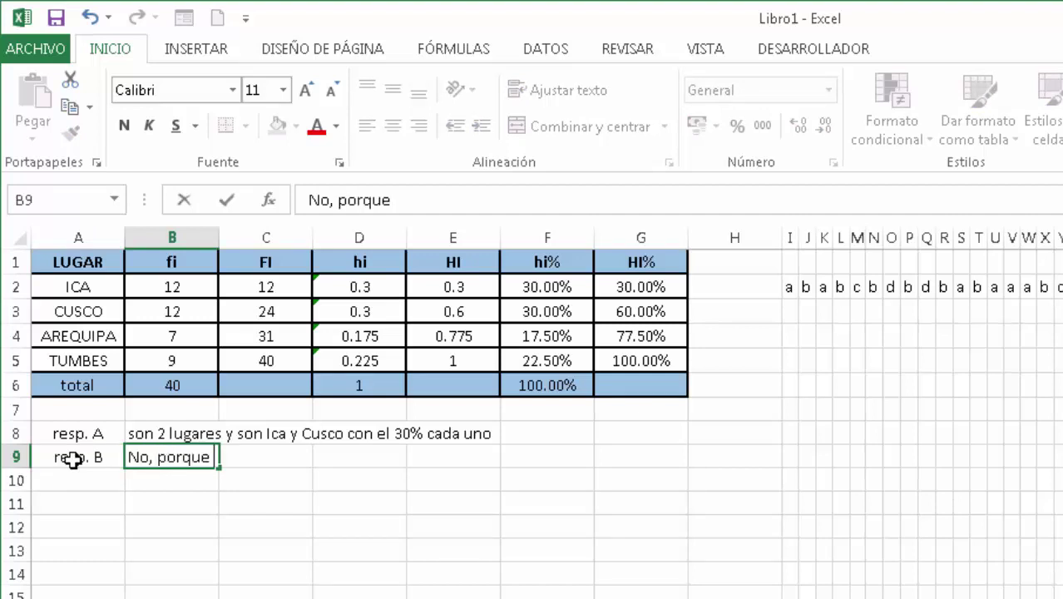
text(Tumbes con 22.)
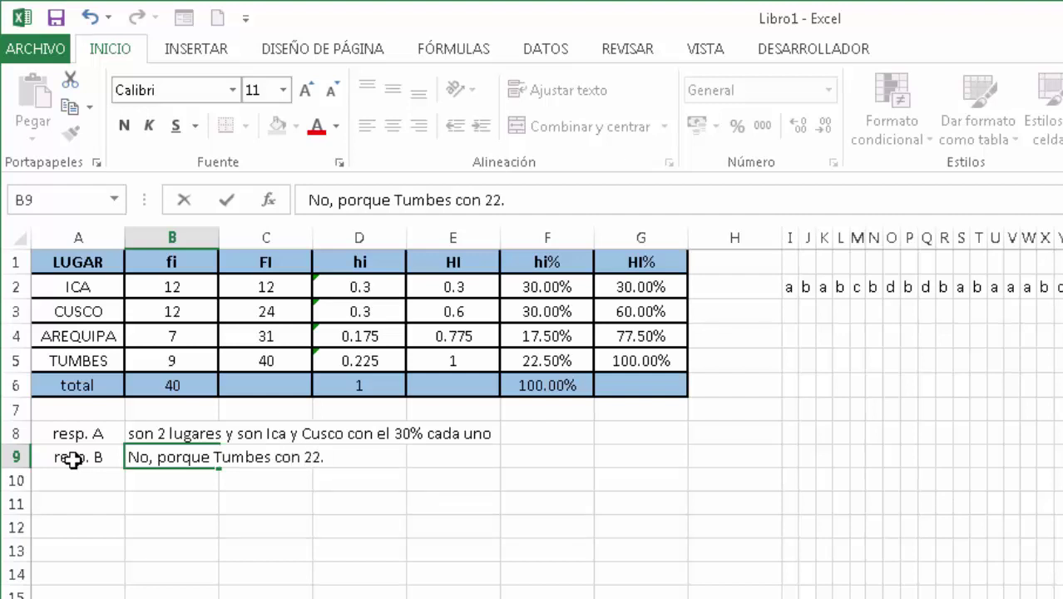
text(5% n)
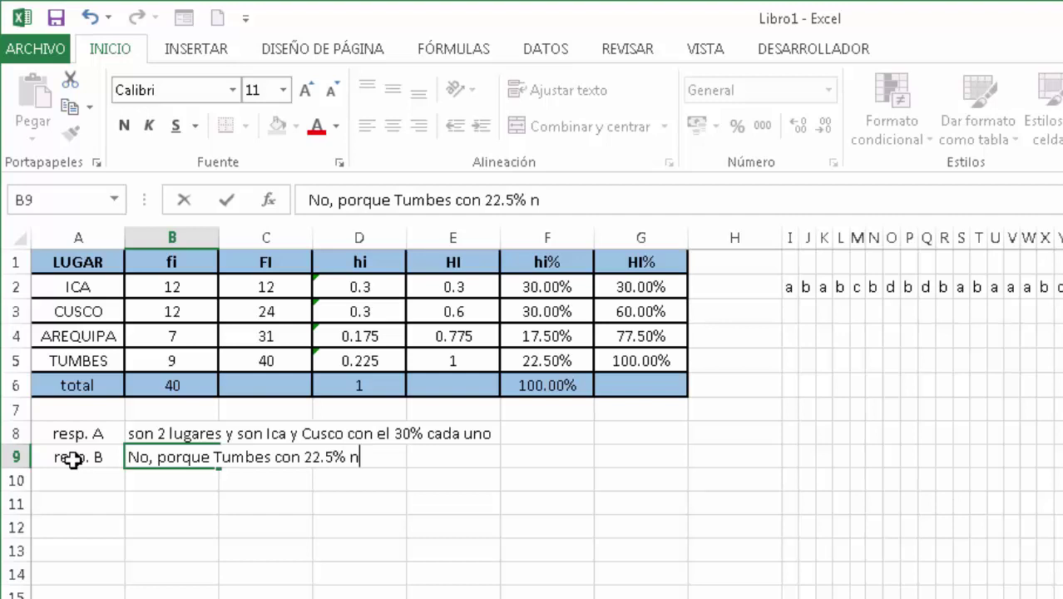
text(o es el m)
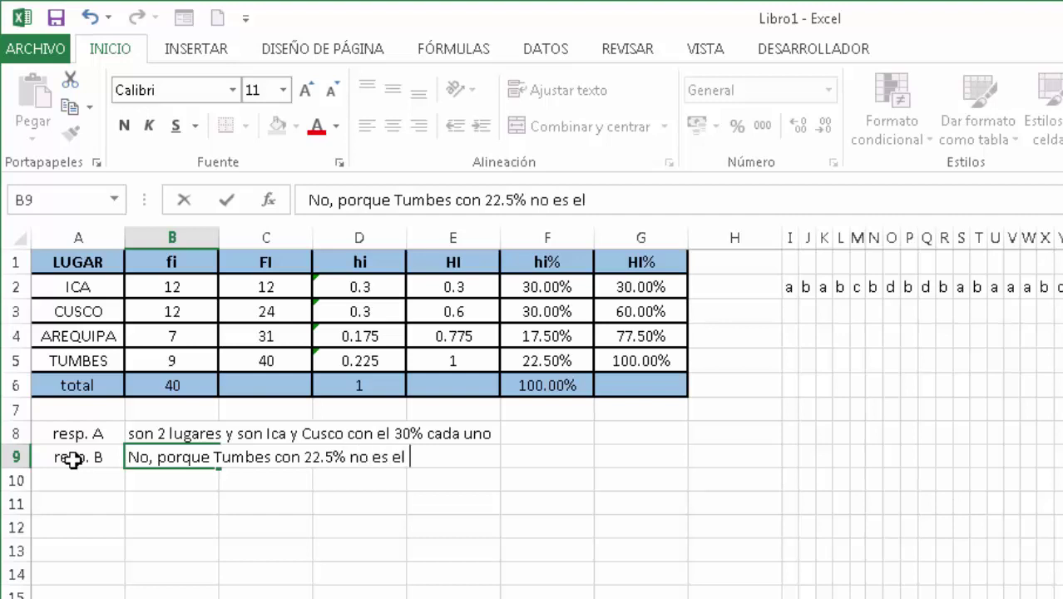
text(ayor %)
key(Return)
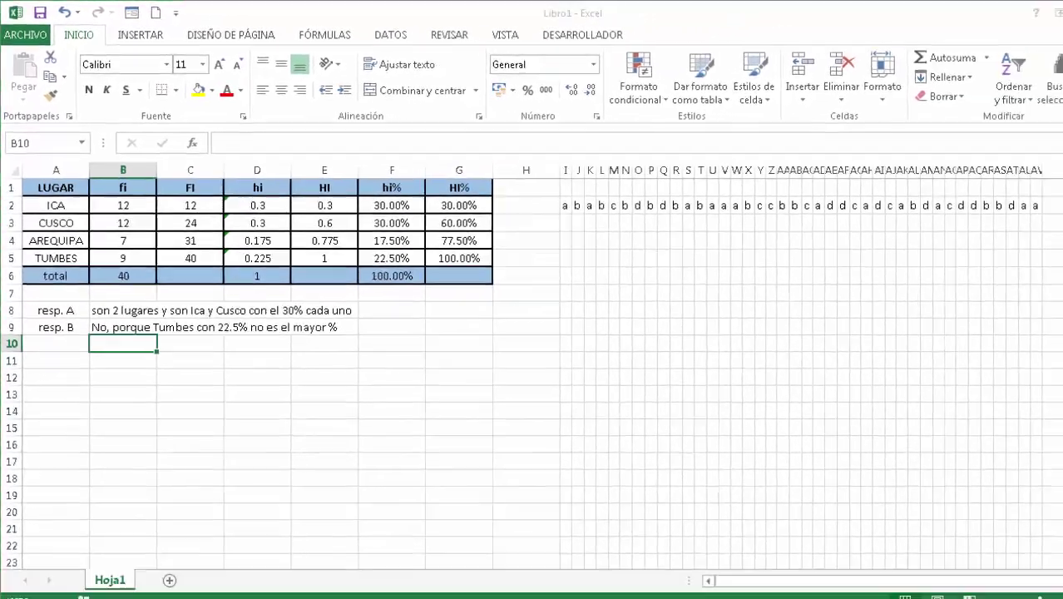
Check questions 3 and 4 in the Word document for the chart types requested, and return to the Excel table
key(alt+Tab)
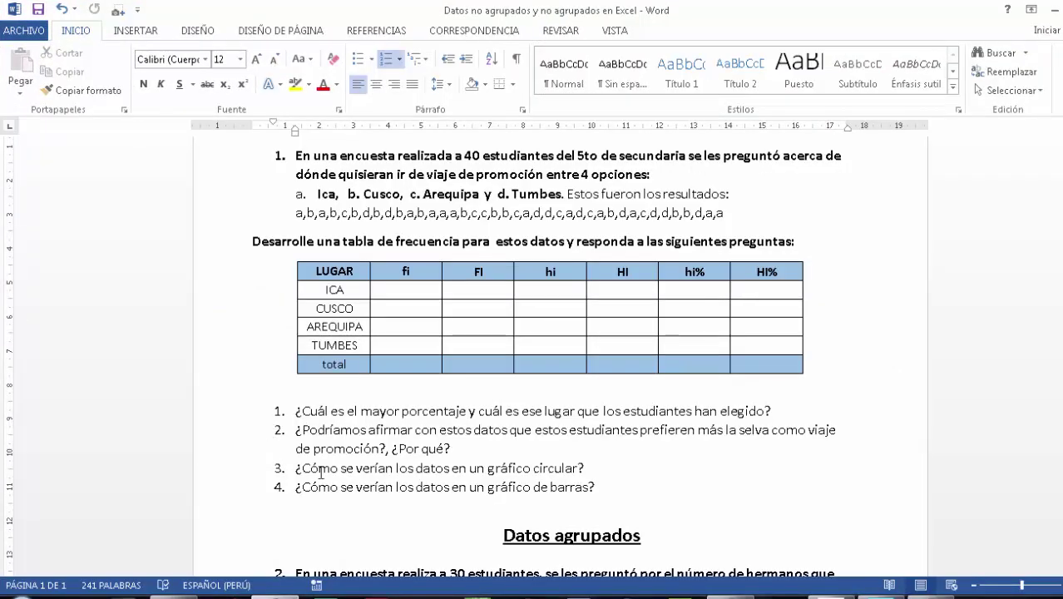
drag(592, 468, 269, 471)
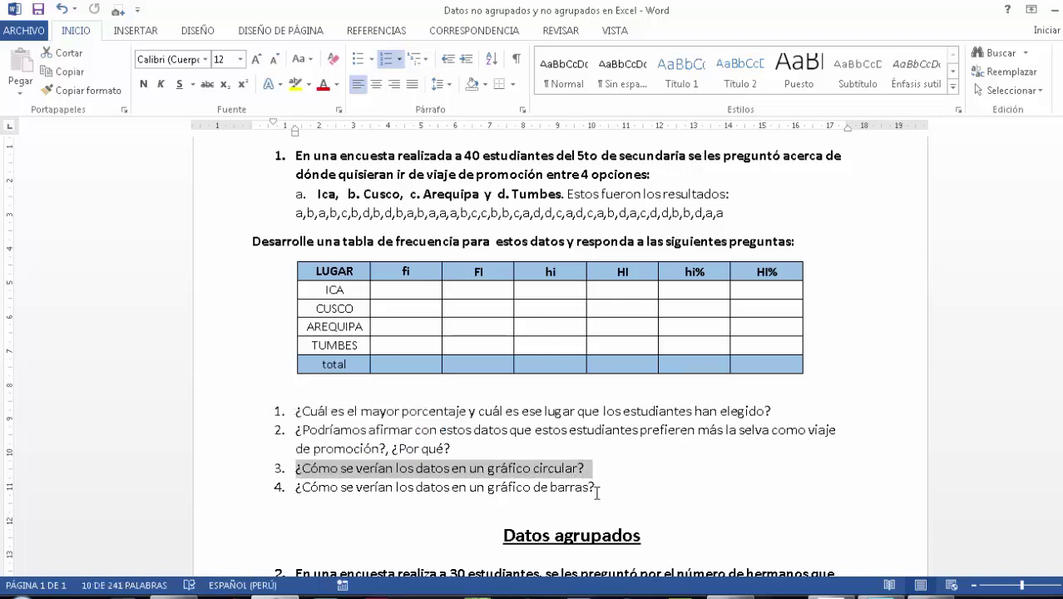
drag(594, 487, 295, 488)
key(alt+Tab)
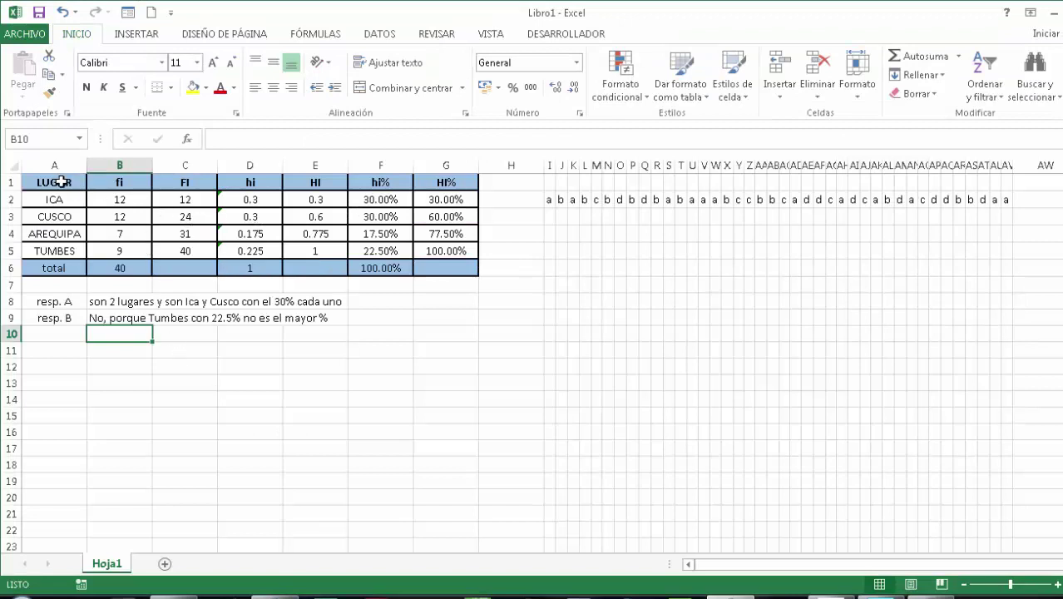
Insert a 3D pie chart from A1:B5 and place it beside the frequency table, below the row of survey responses
drag(61, 181, 122, 268)
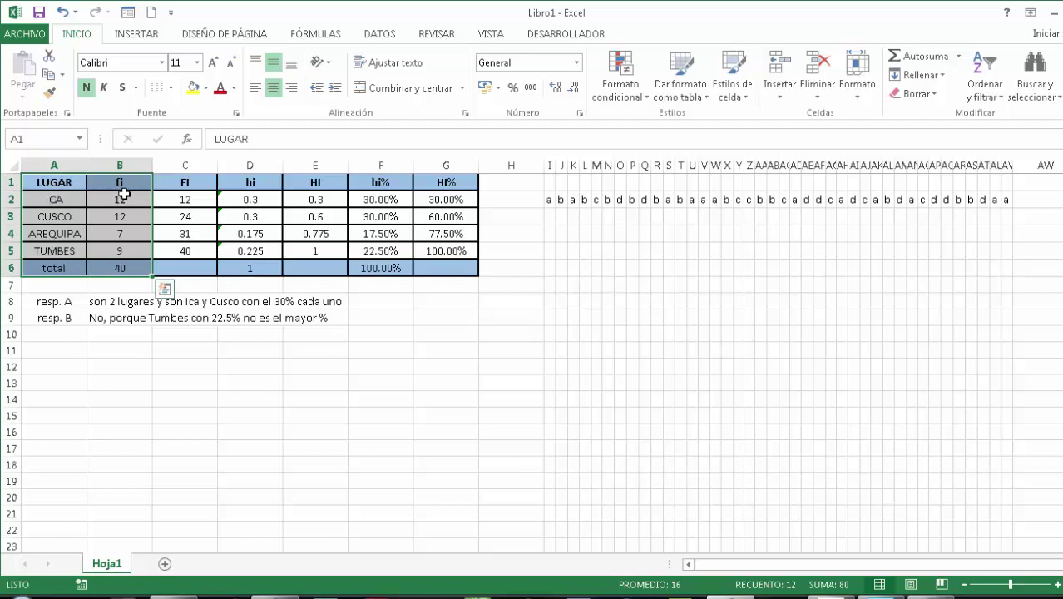
drag(123, 193, 121, 251)
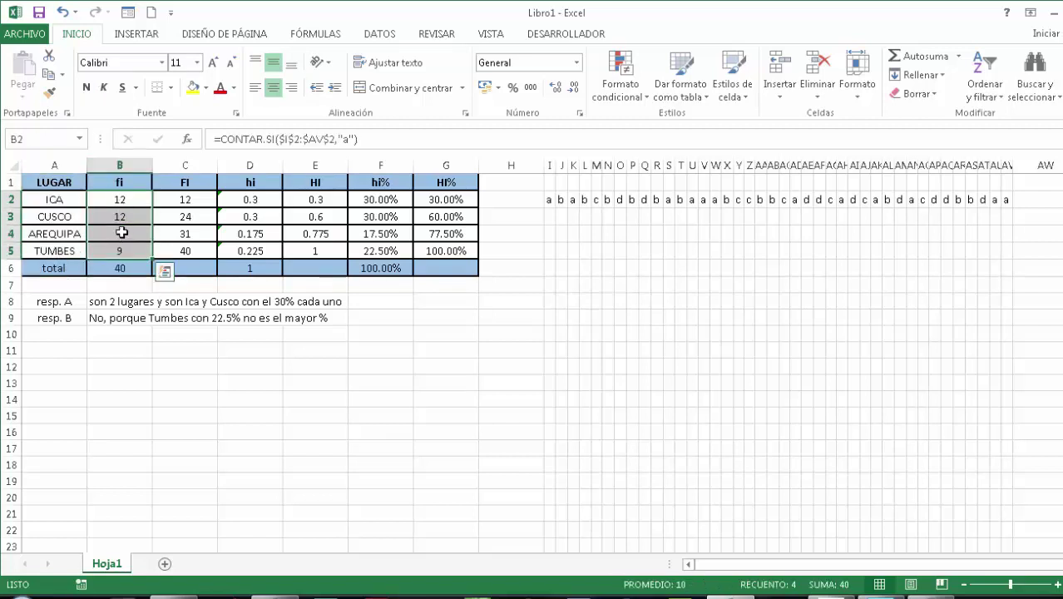
drag(50, 178, 114, 257)
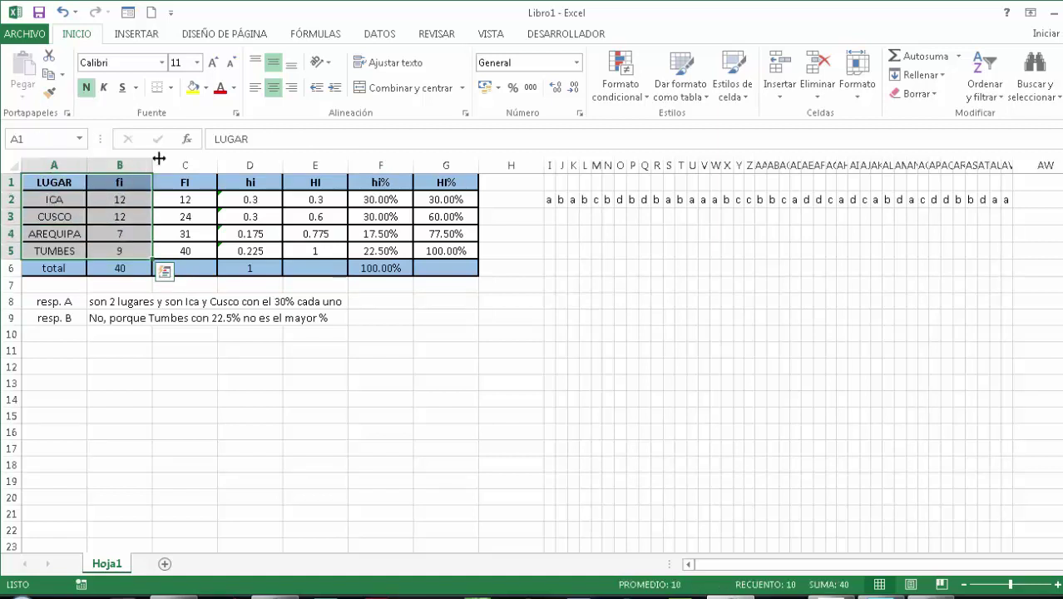
click(139, 36)
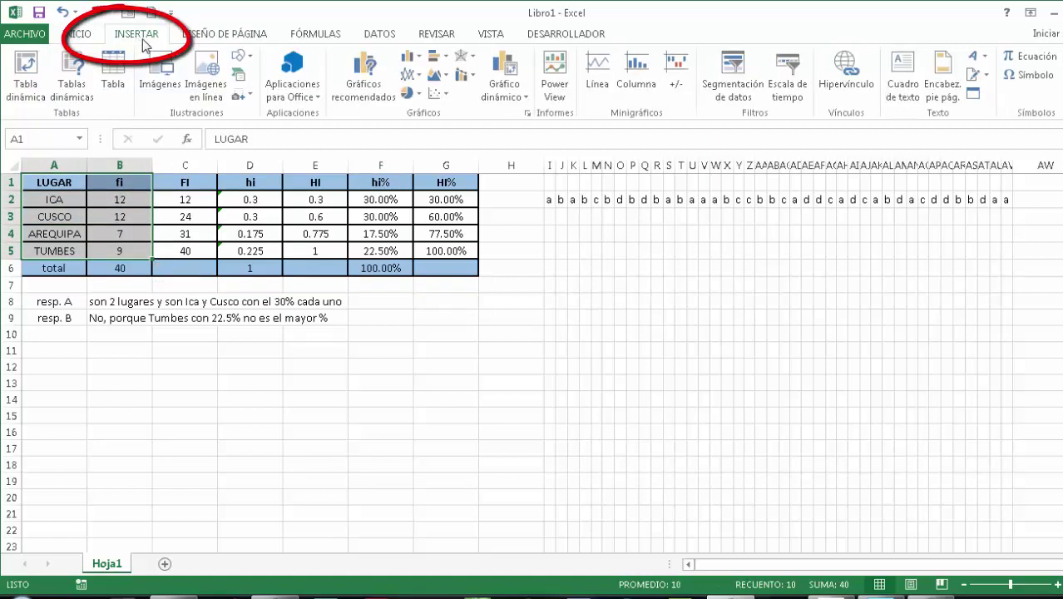
click(406, 94)
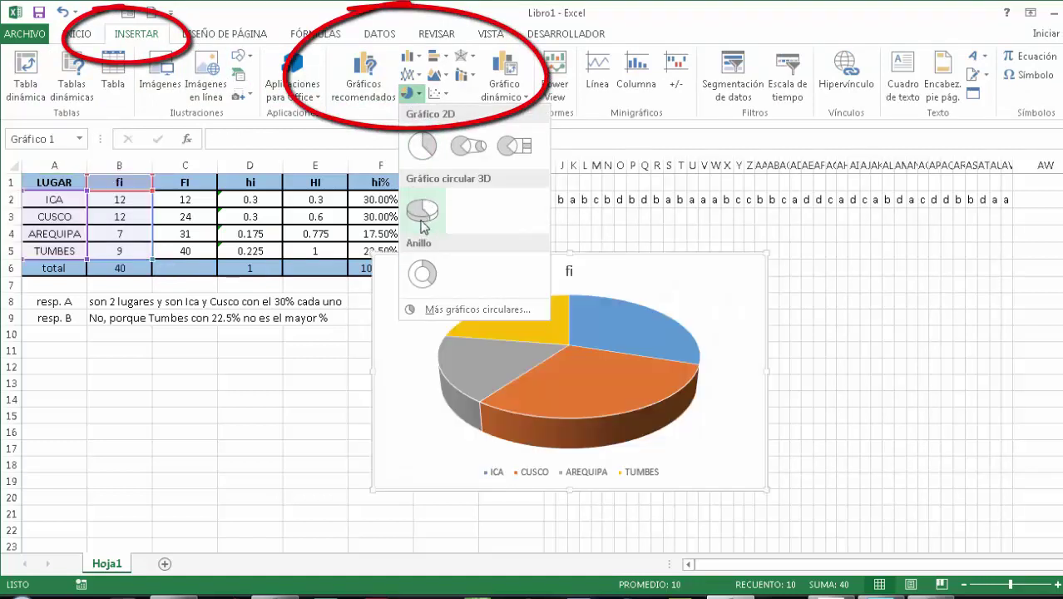
click(422, 221)
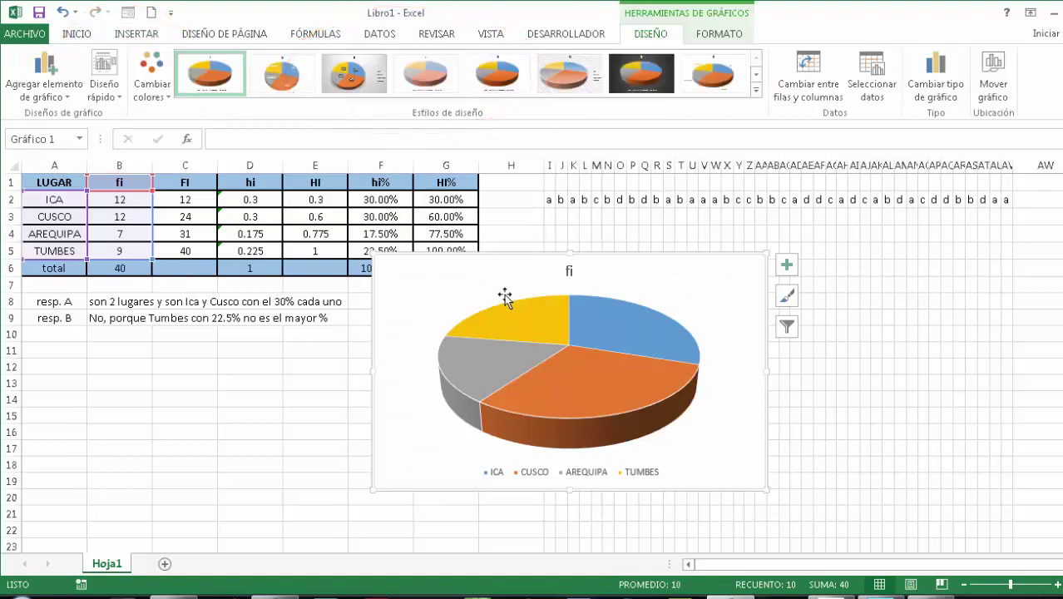
drag(505, 298, 639, 250)
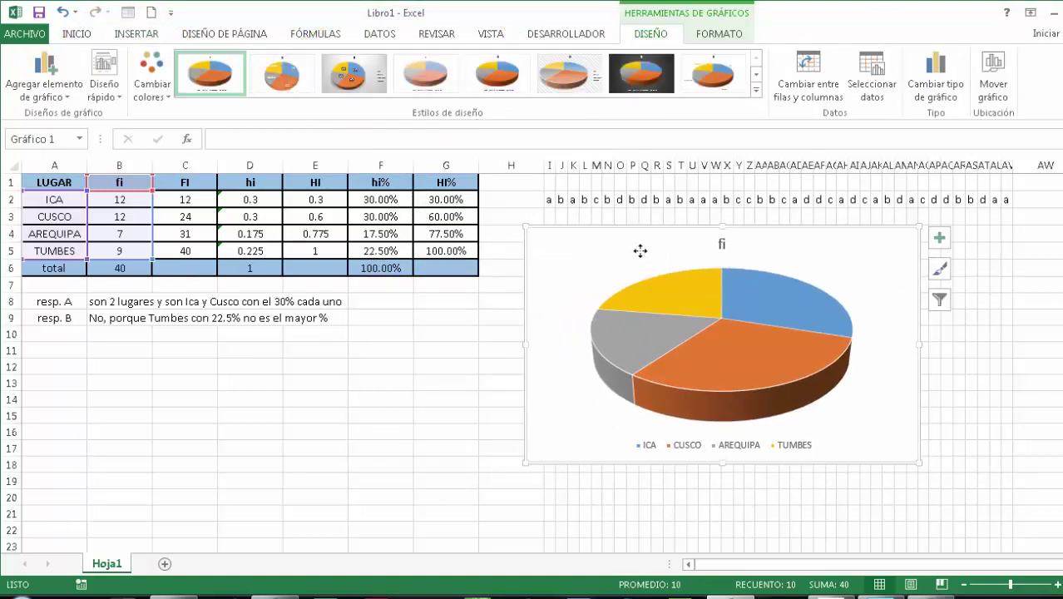
Apply Estilo 3 to the pie chart and title it "Representación en gráfico de torta"
click(939, 272)
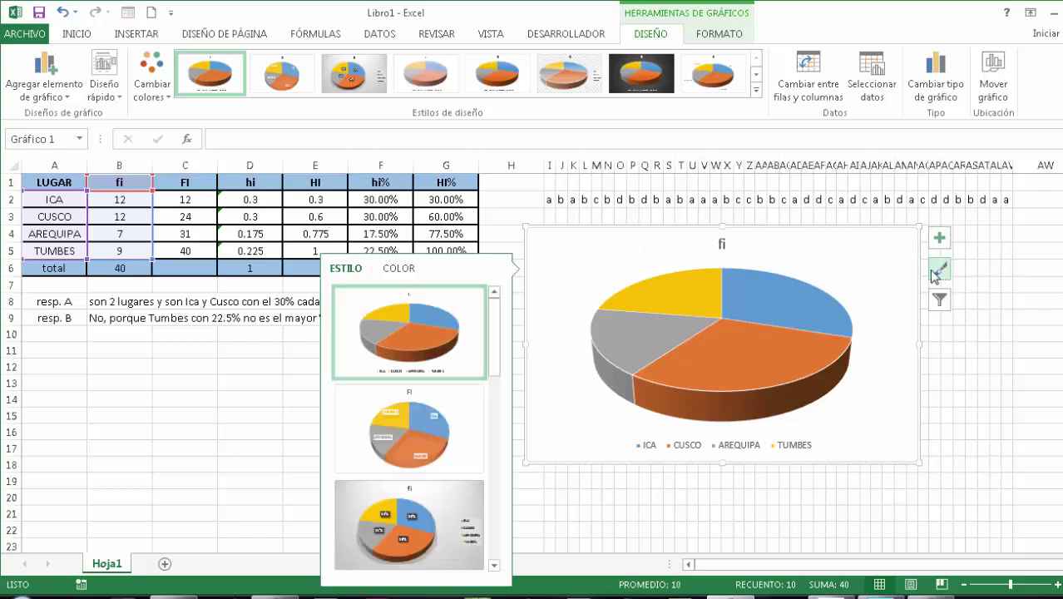
click(381, 518)
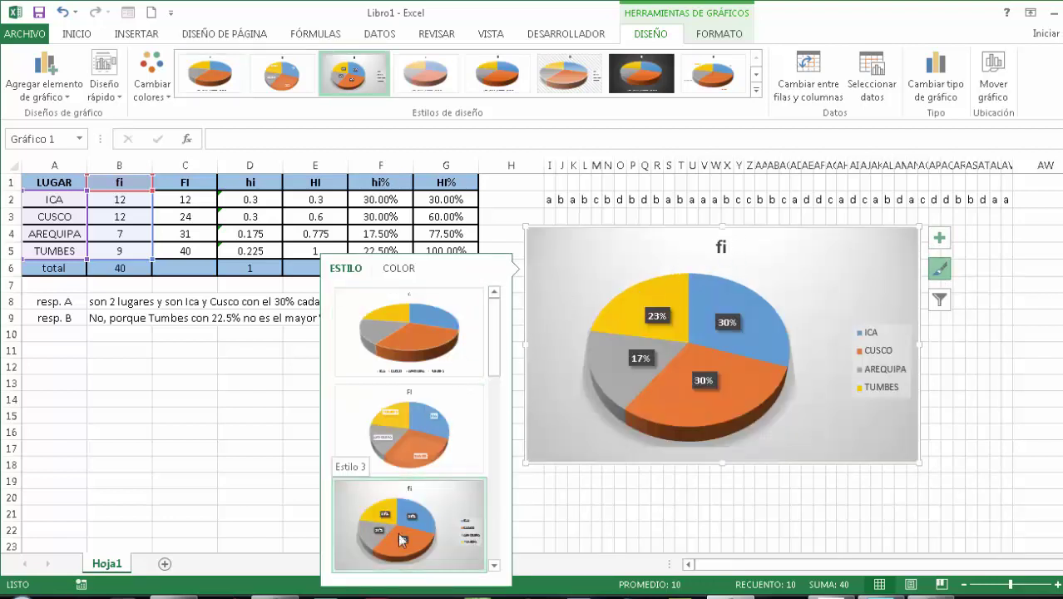
click(720, 248)
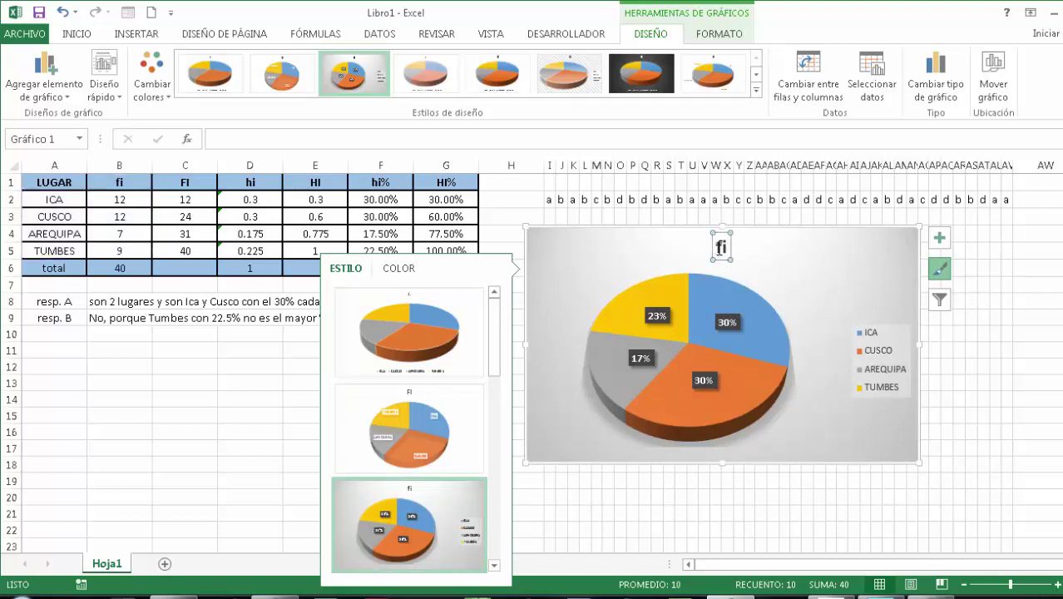
double_click(720, 247)
text(Representación en gráfico de torta)
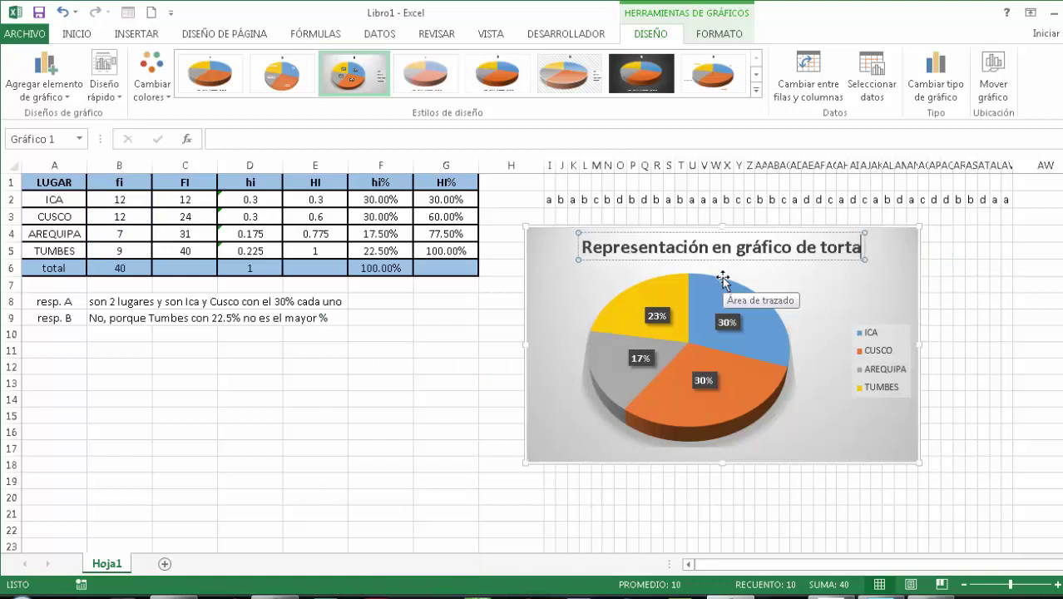
Shift the pie's plot area slightly toward the legend inside the chart, and deselect the chart
drag(542, 298, 558, 279)
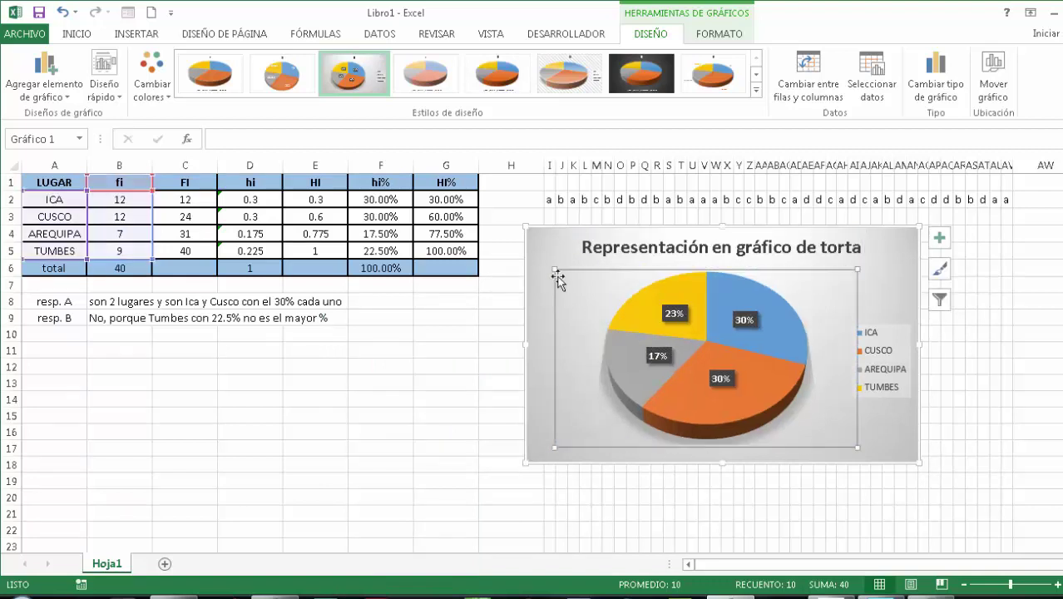
click(531, 286)
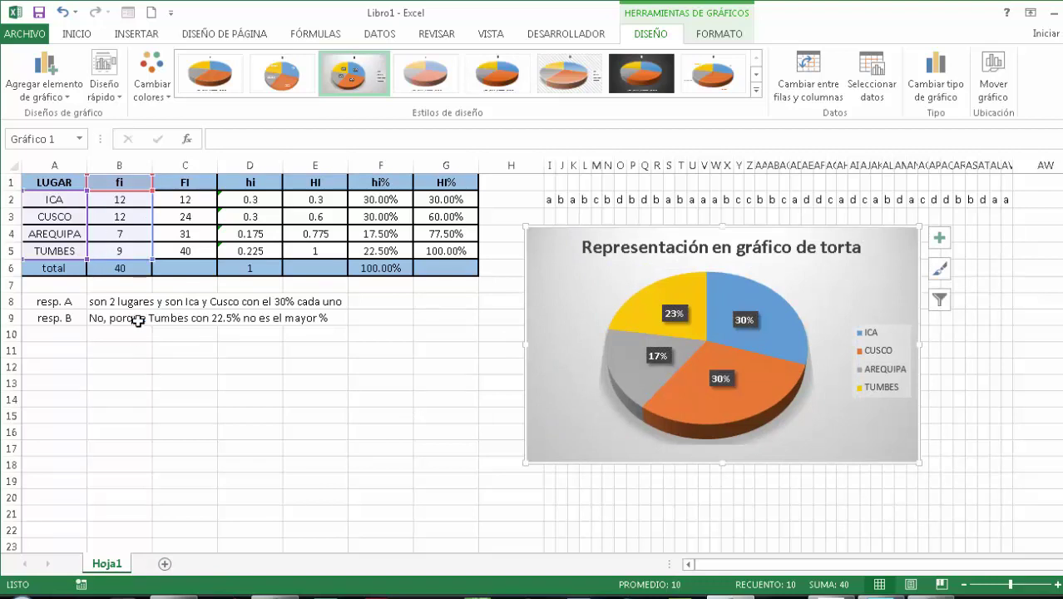
click(175, 360)
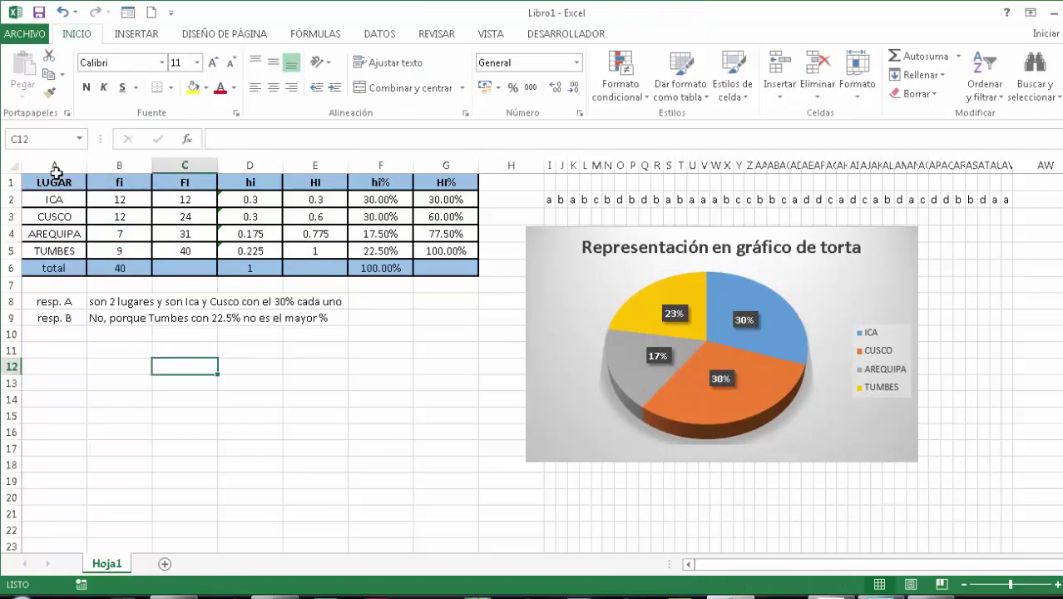
Insert a 2-D clustered column chart from A1:B5 and place it, reduced in size, directly below the written answers
drag(56, 172, 119, 248)
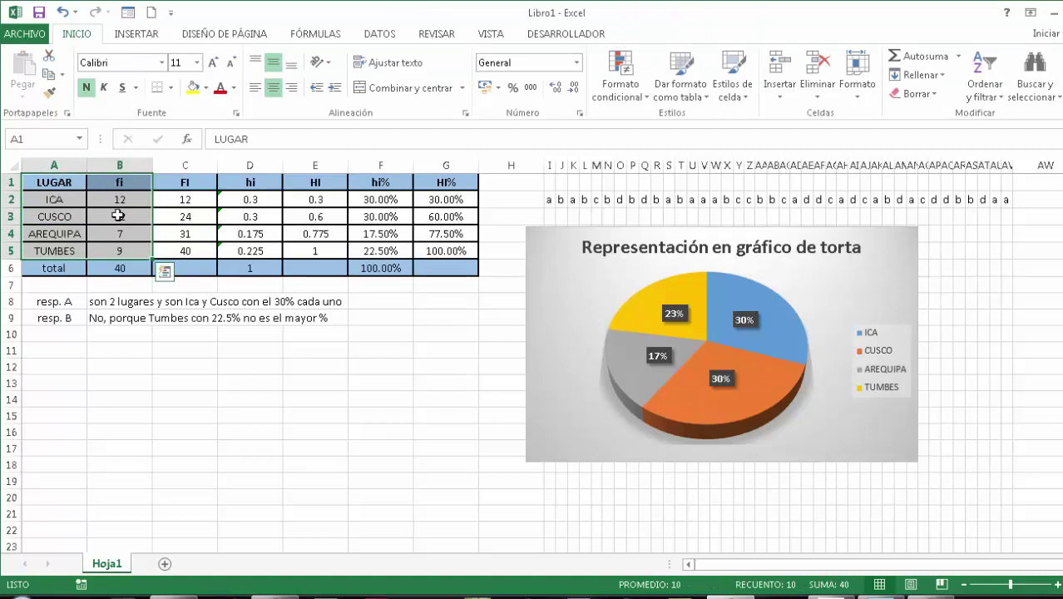
click(136, 33)
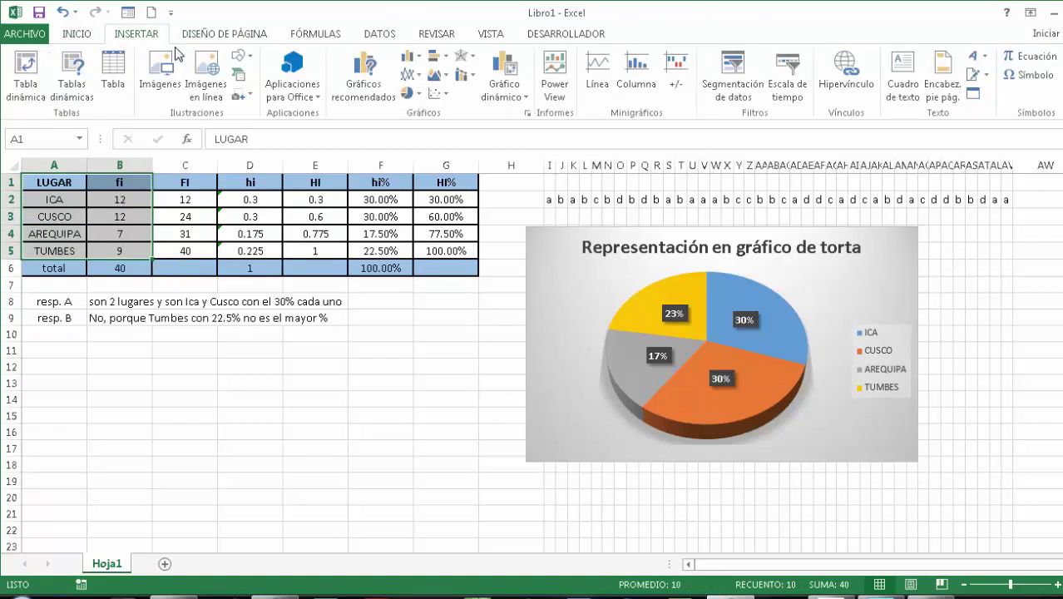
click(410, 60)
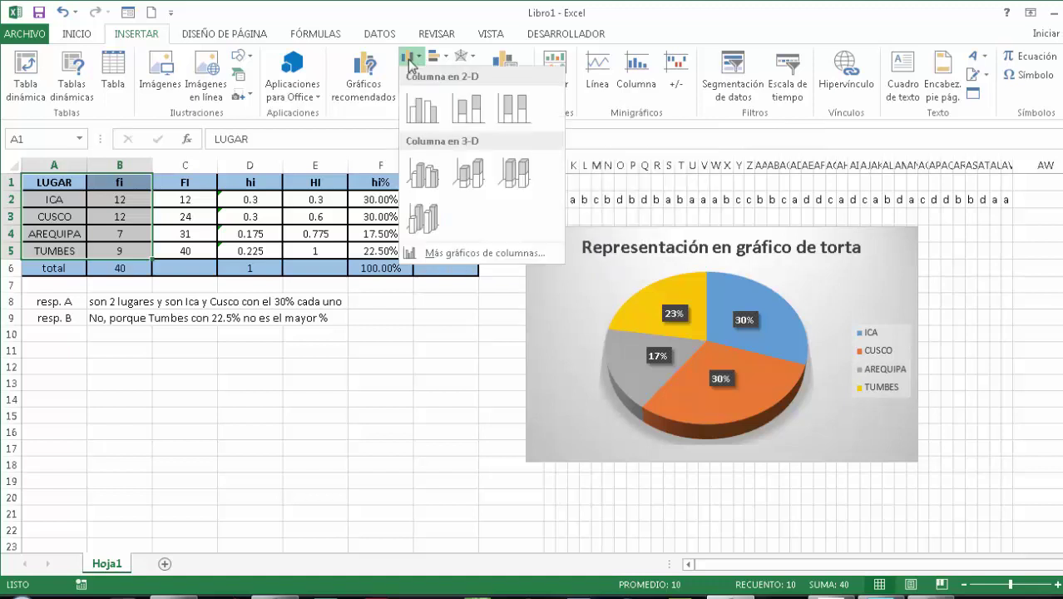
click(421, 113)
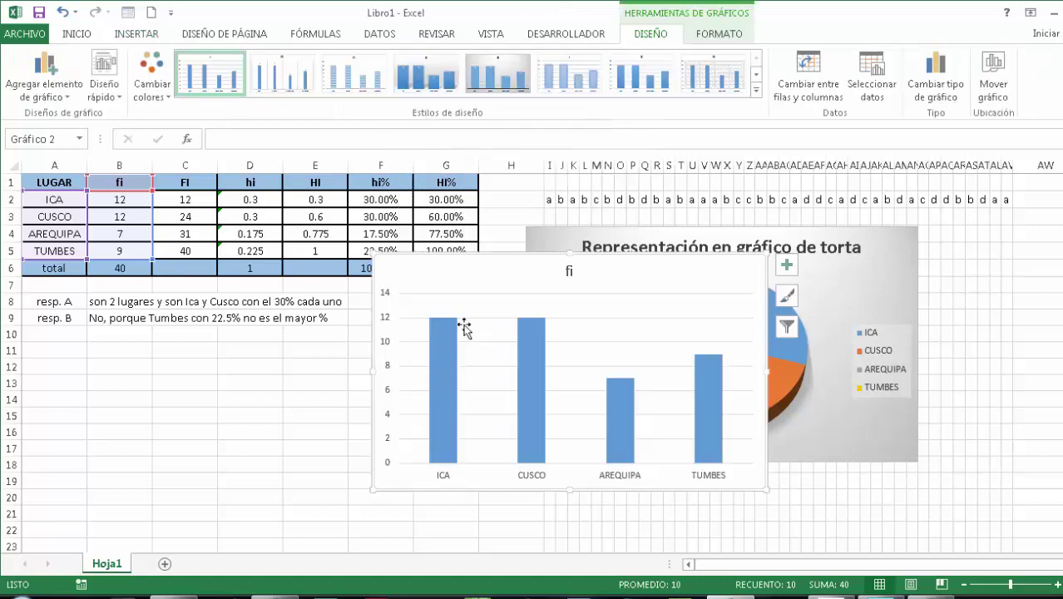
drag(494, 267, 155, 374)
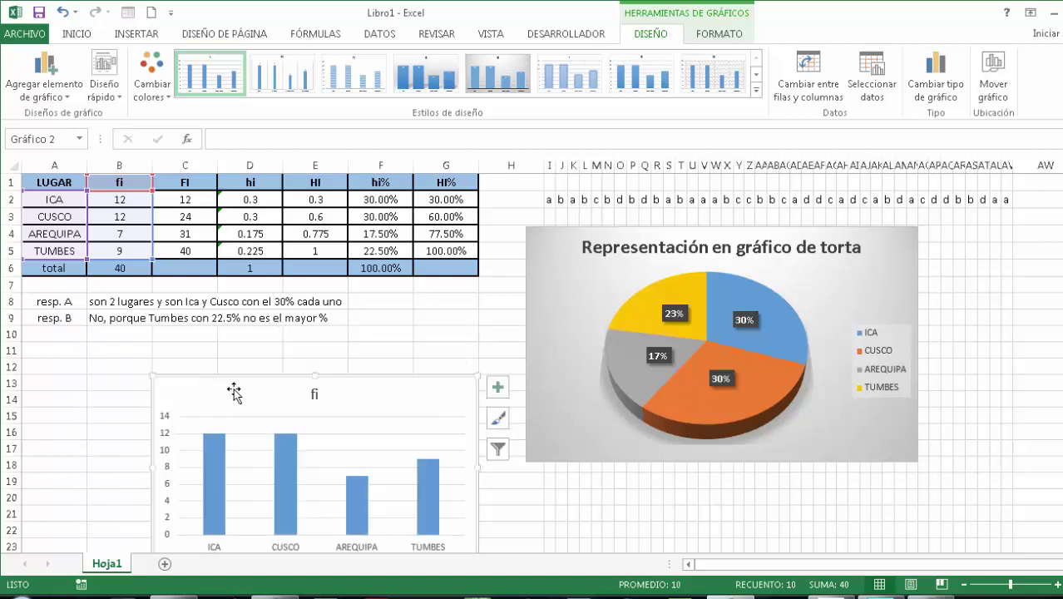
drag(233, 387, 176, 346)
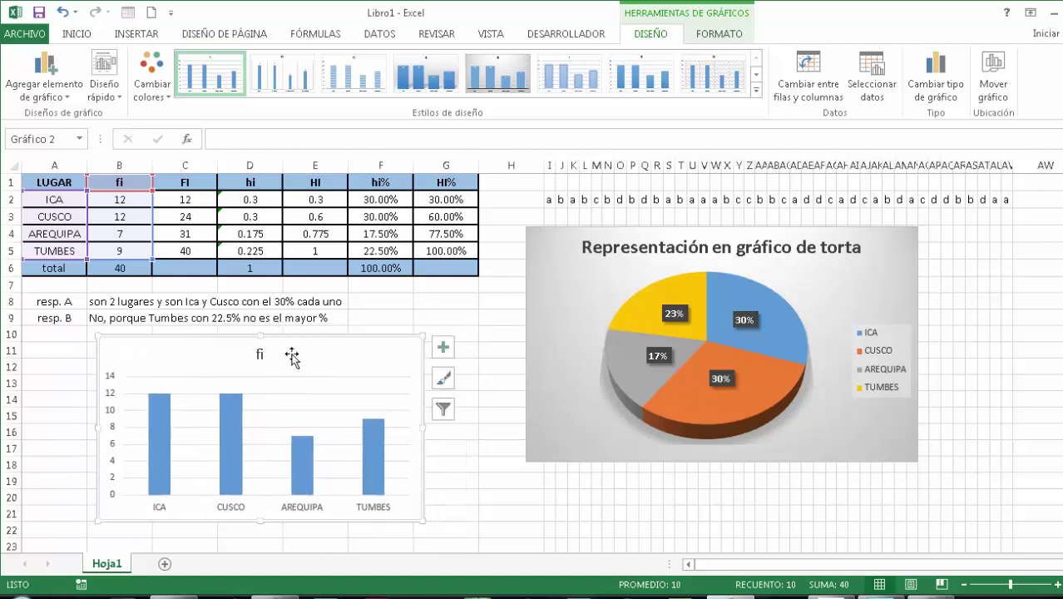
Apply the dark Estilo 9 to the column chart and deselect the chart
click(444, 381)
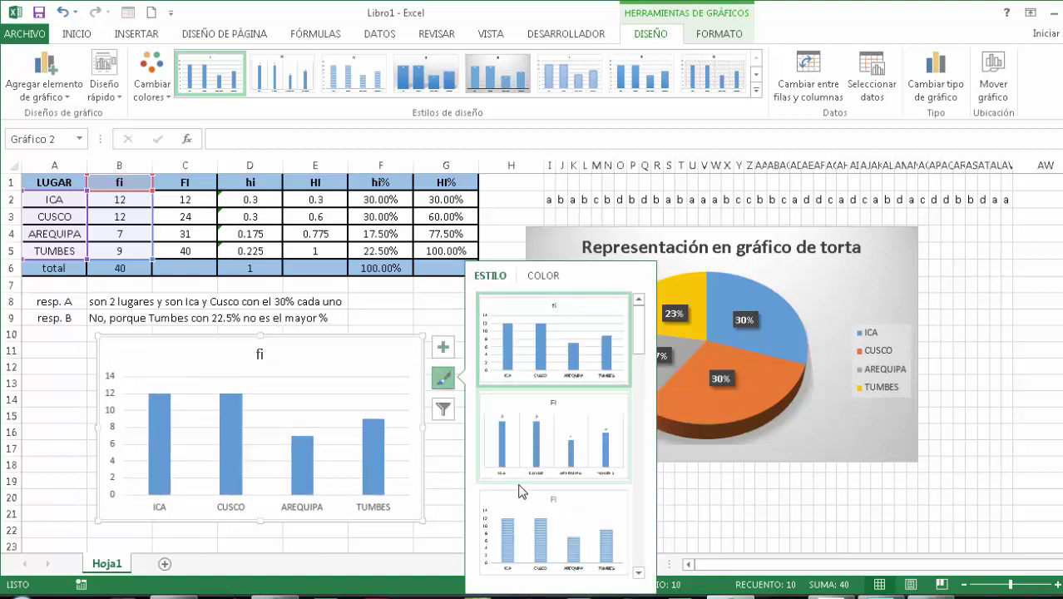
scroll(511, 532, down, 1)
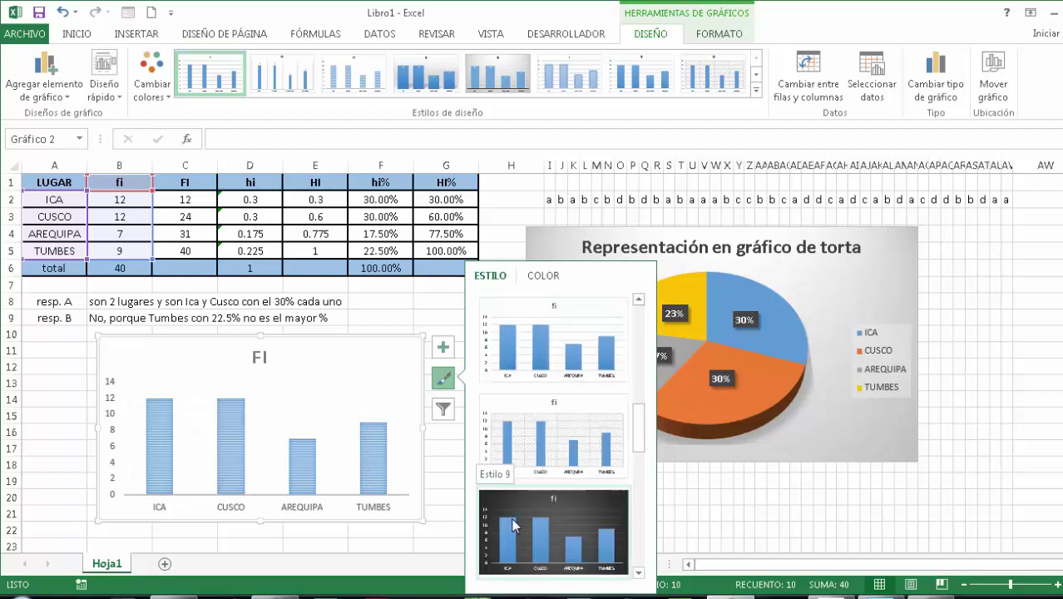
click(511, 533)
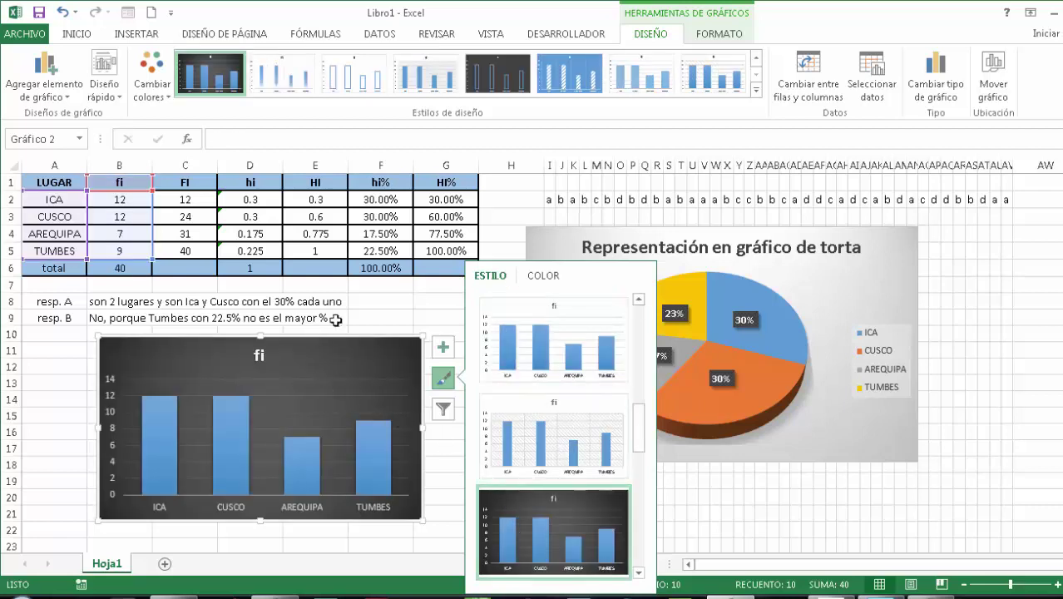
click(370, 318)
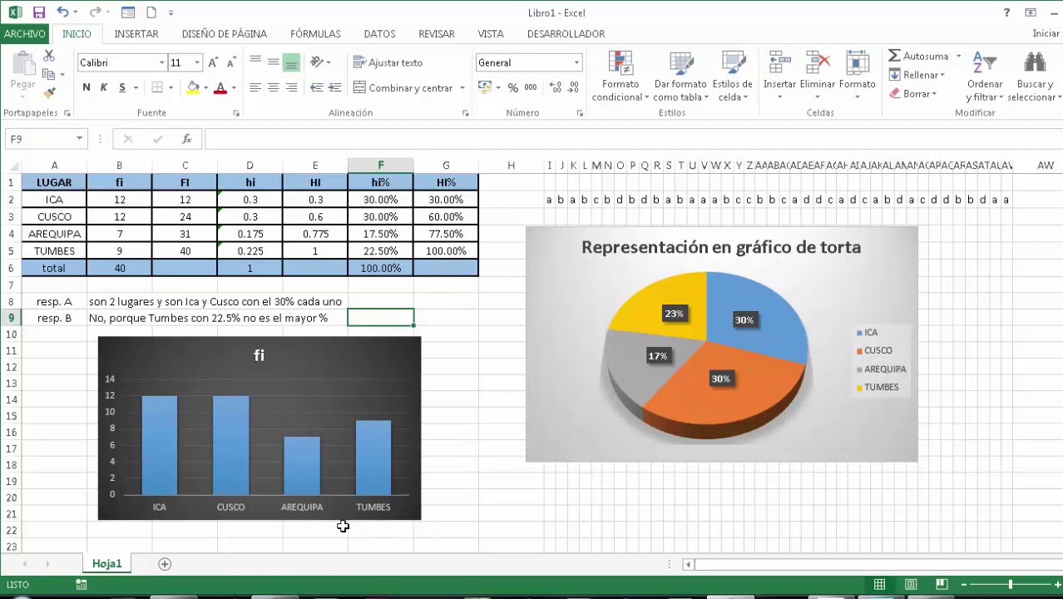
Switch to the Word document and review the exercise from question 4 up to the "Datos no agrupados" heading
click(283, 598)
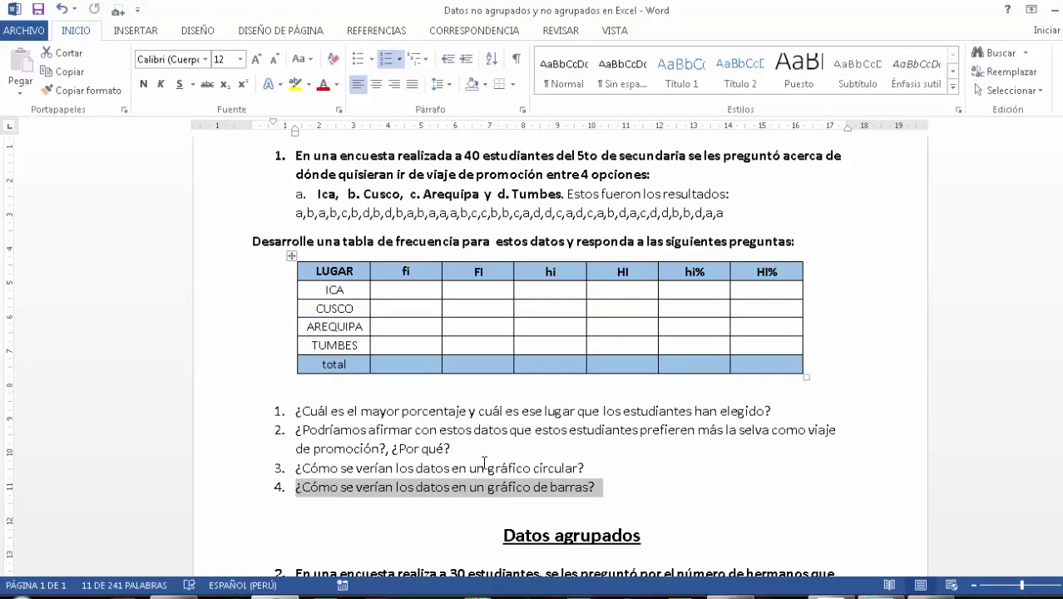
drag(615, 490, 256, 237)
click(466, 249)
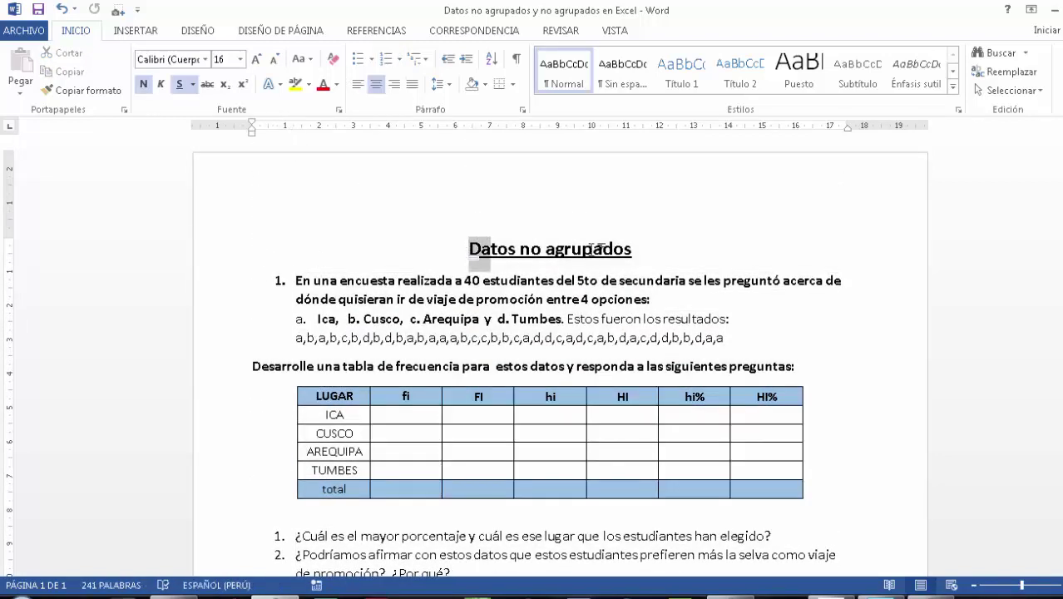